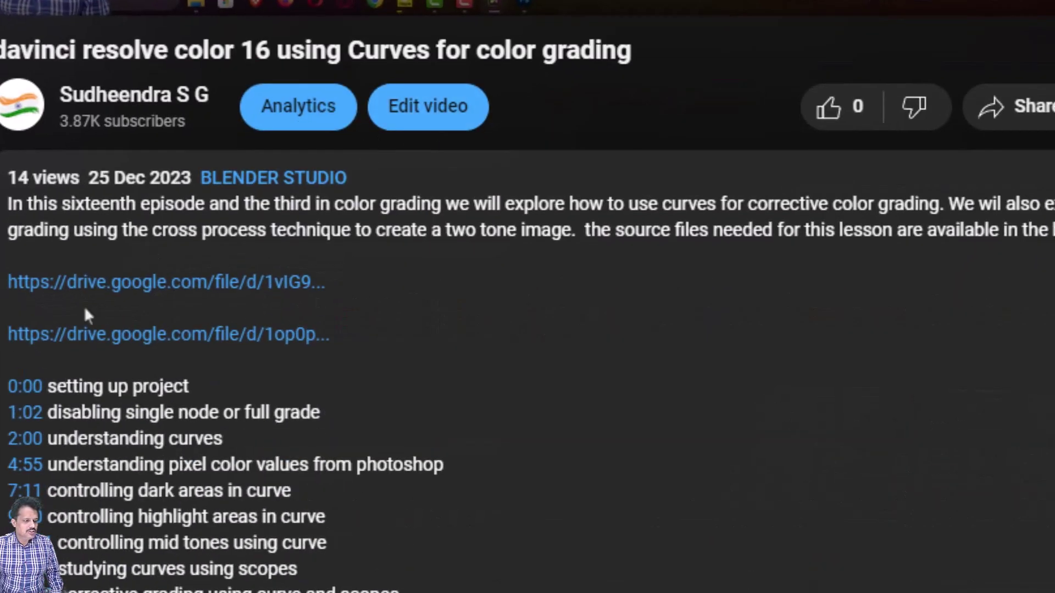
Follow the first drive.google.com link in the description to the AdvancedColor.zip file.
click(166, 293)
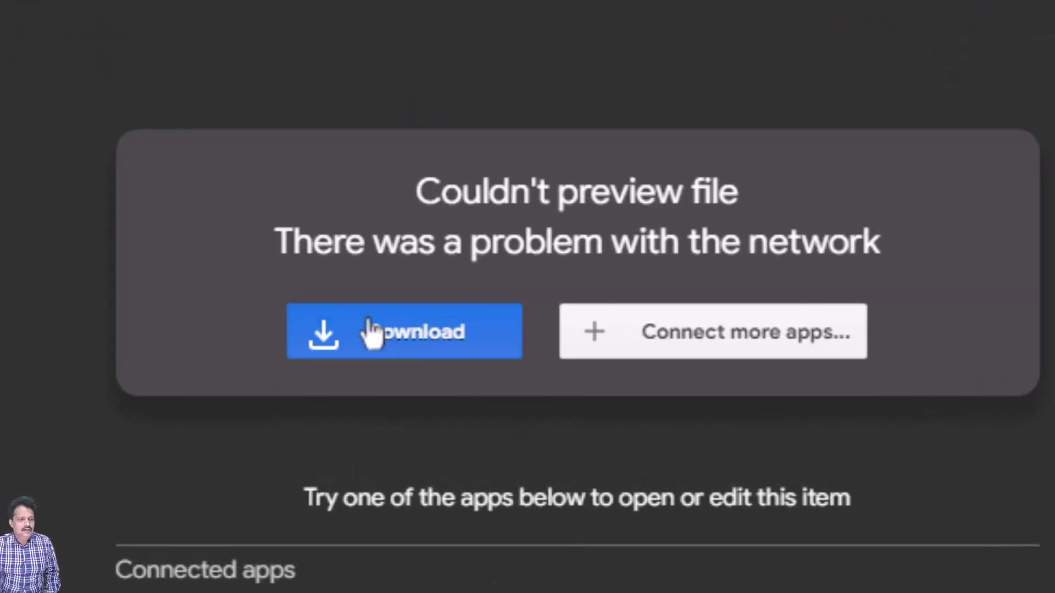
Download AdvancedColor.zip despite the virus-scan warning, then open its Downloads\Compressed folder.
click(368, 325)
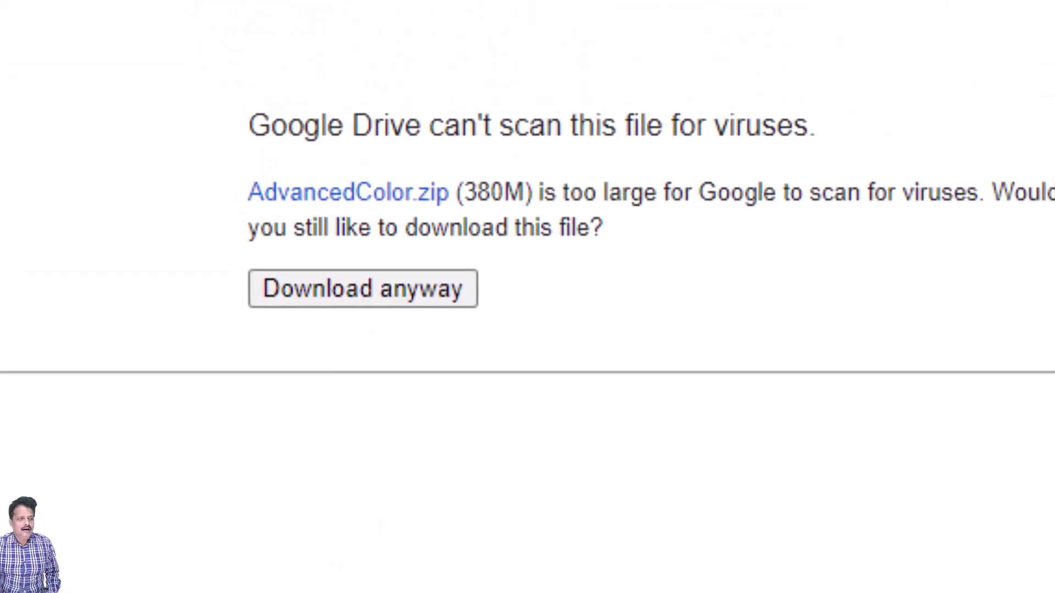
click(350, 300)
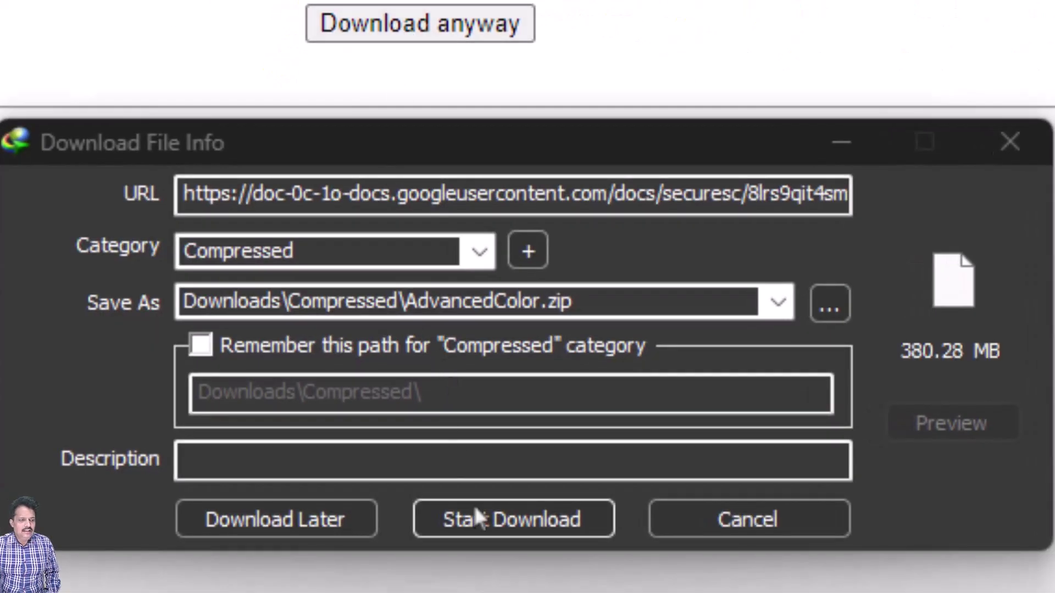
click(476, 511)
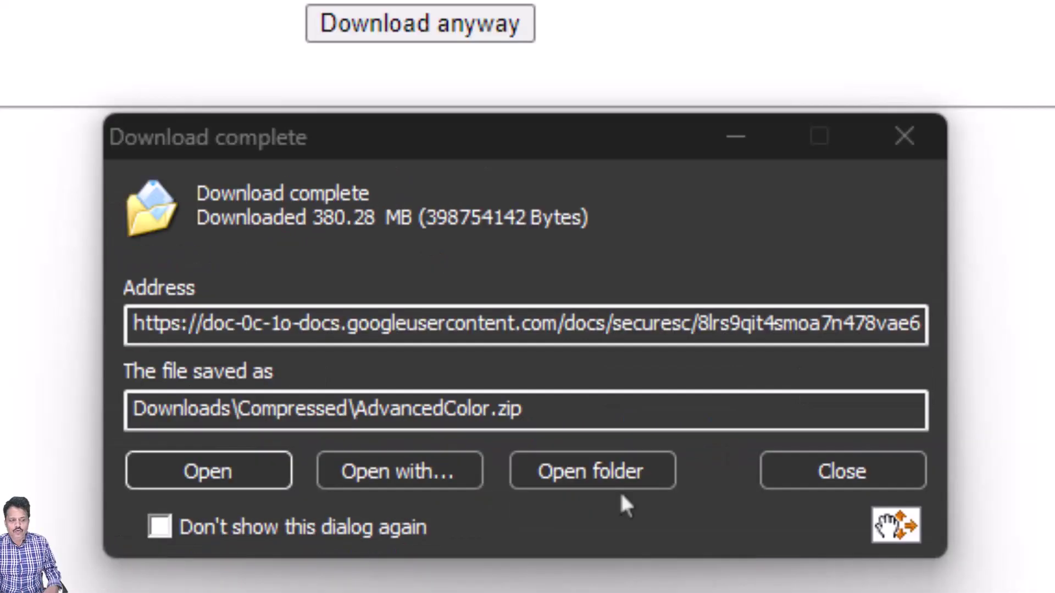
click(626, 485)
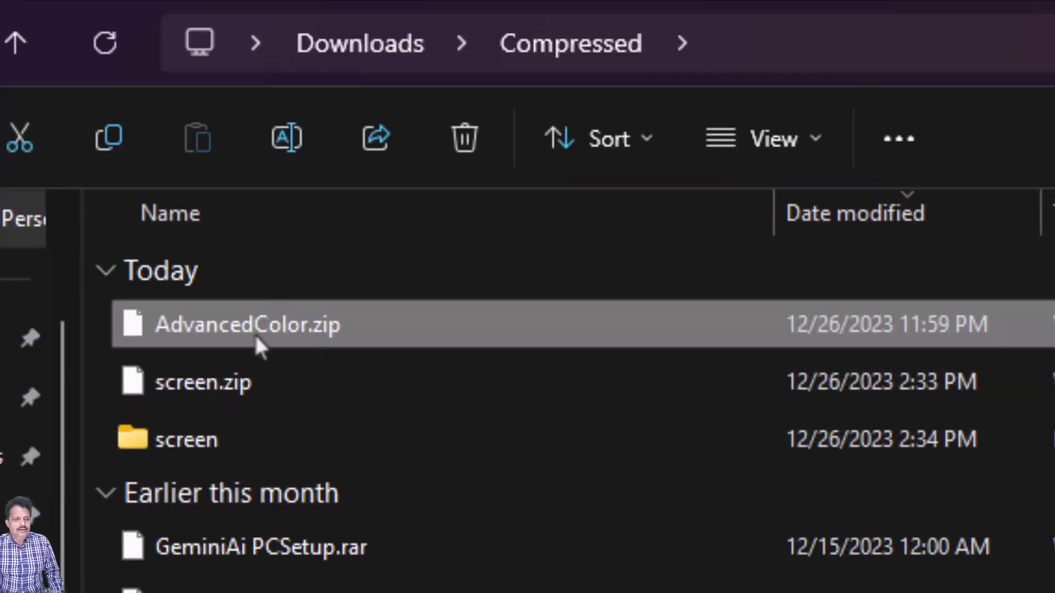
Copy AdvancedColor.zip and open the sathvick_resolve_lessons folder on drive E.
mouse_move(254, 333)
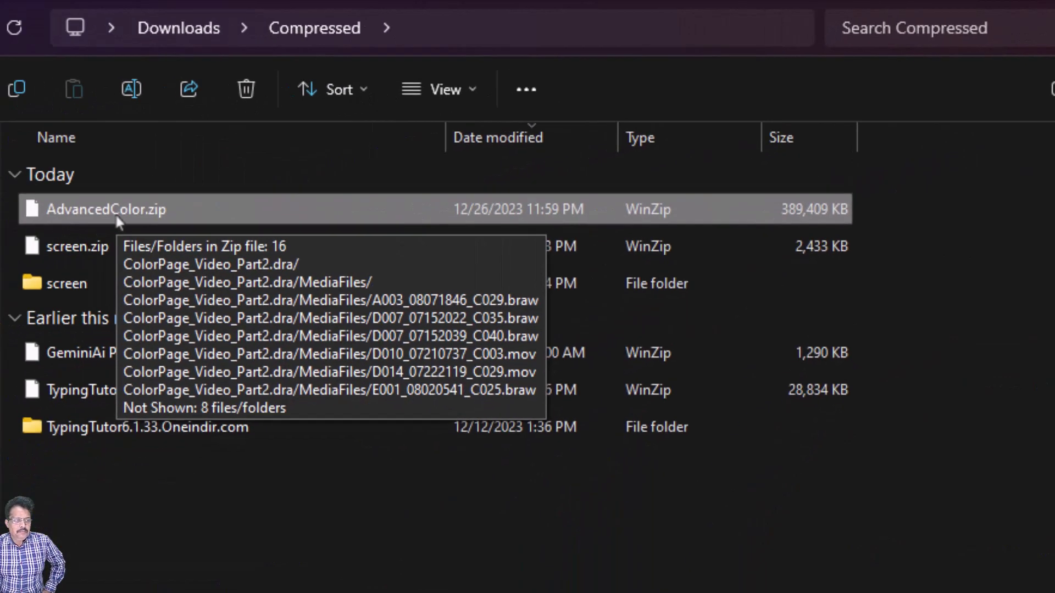
right_click(118, 219)
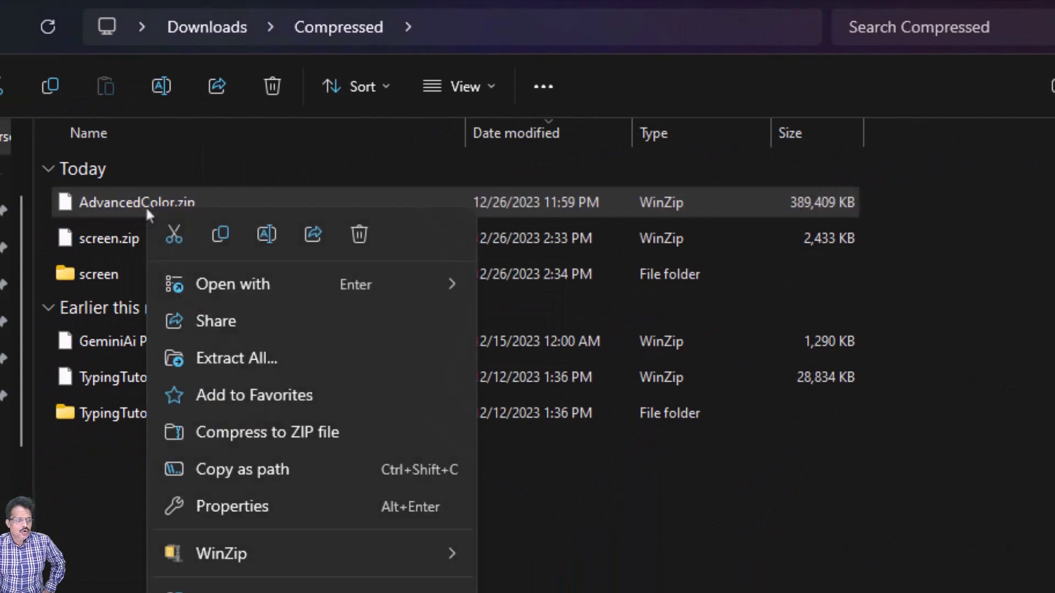
key(Escape)
scroll(17, 434, down, 5)
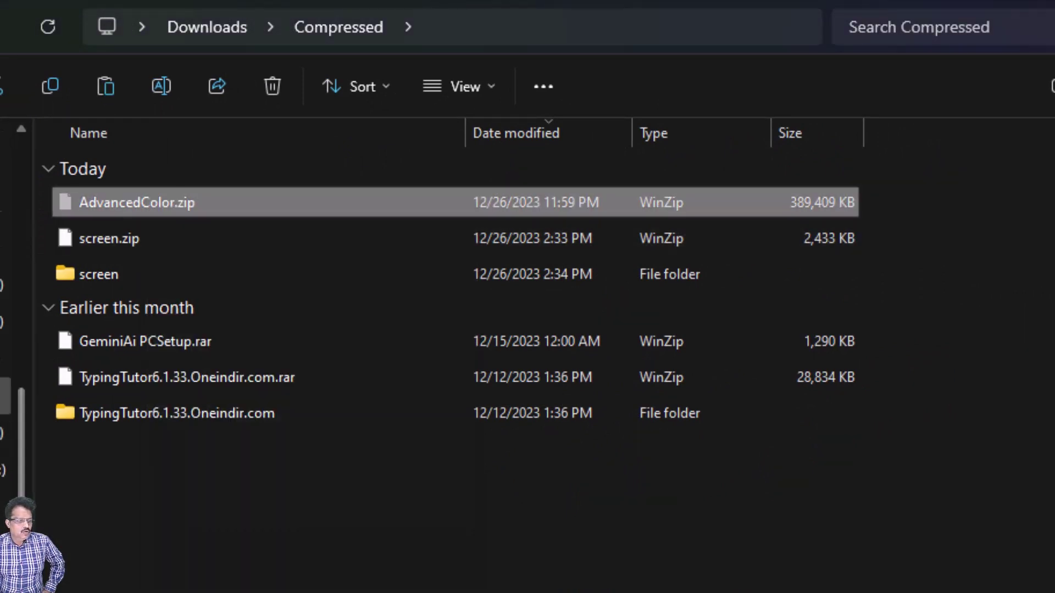
click(8, 362)
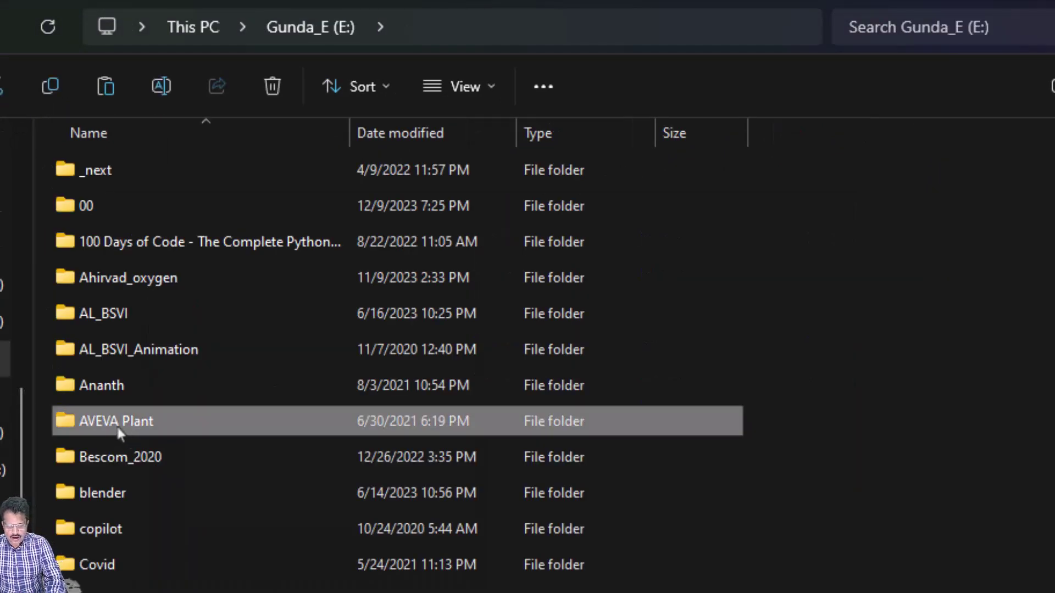
text(sathvick)
double_click(153, 384)
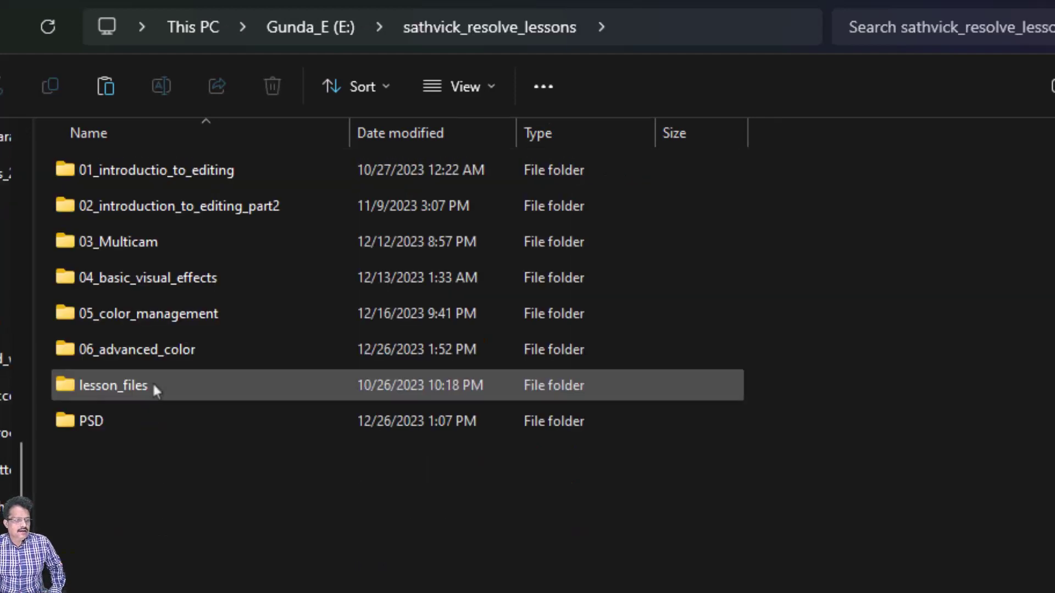
Paste the zip into 06_advanced_color\Lesson_files and show its full file actions.
click(154, 354)
double_click(154, 351)
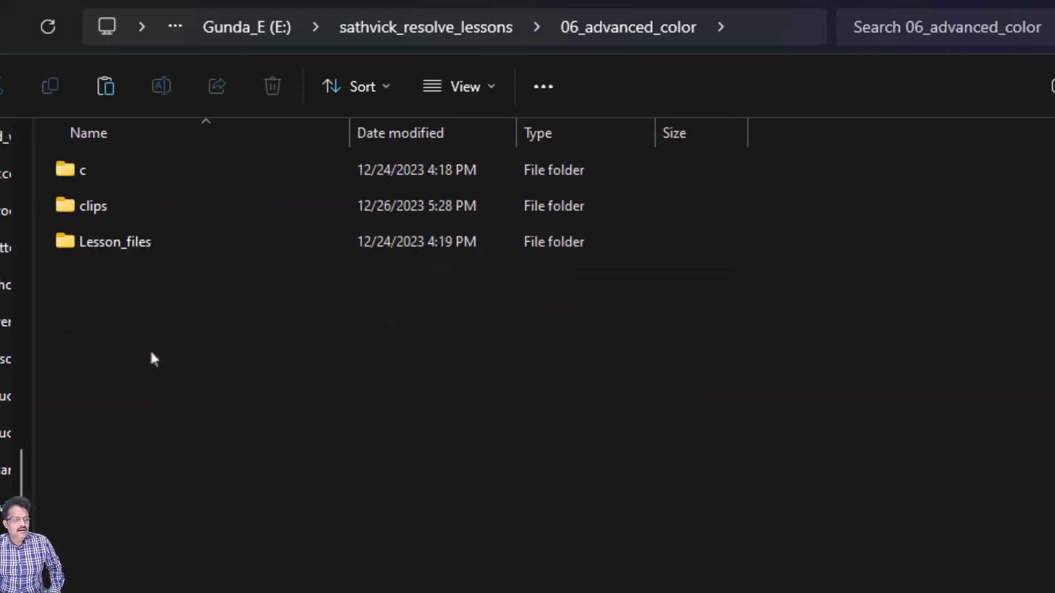
double_click(66, 245)
right_click(88, 267)
click(106, 284)
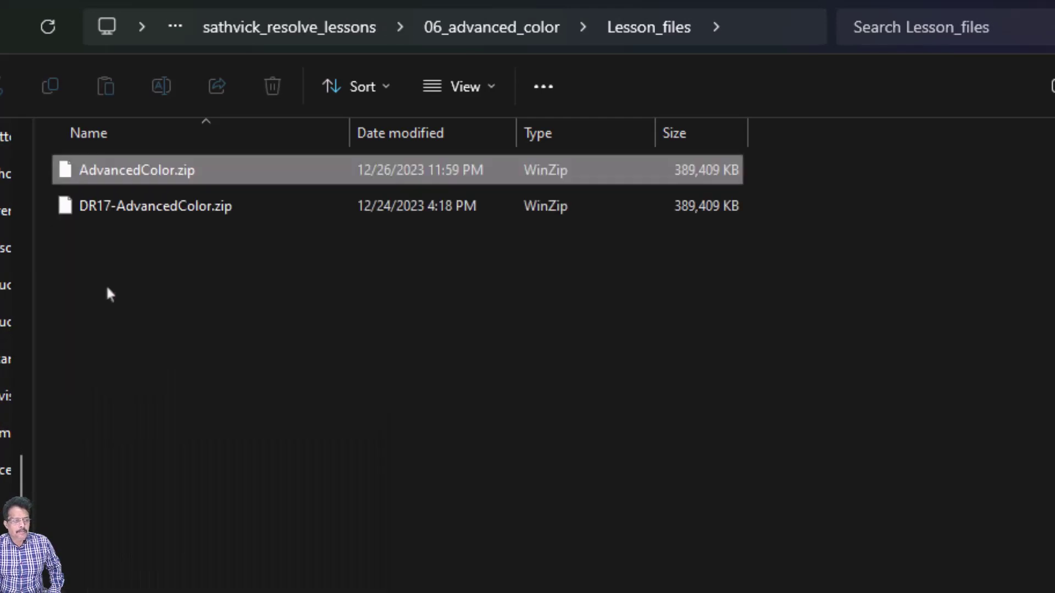
right_click(130, 173)
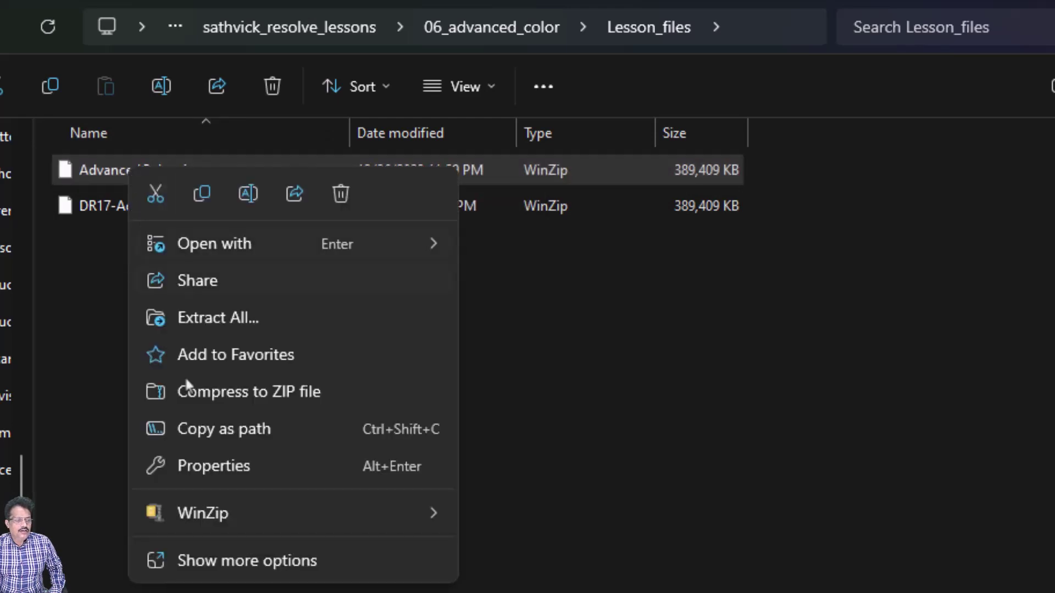
click(231, 560)
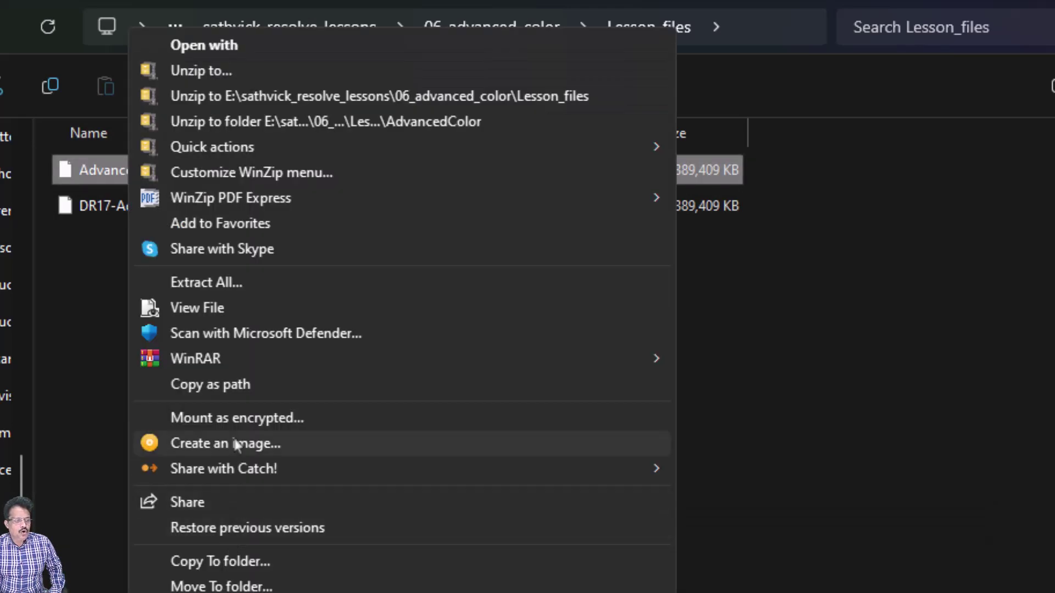
Extract AdvancedColor.zip with WinRAR into a new AdvancedColor folder and open it.
mouse_move(269, 357)
click(757, 404)
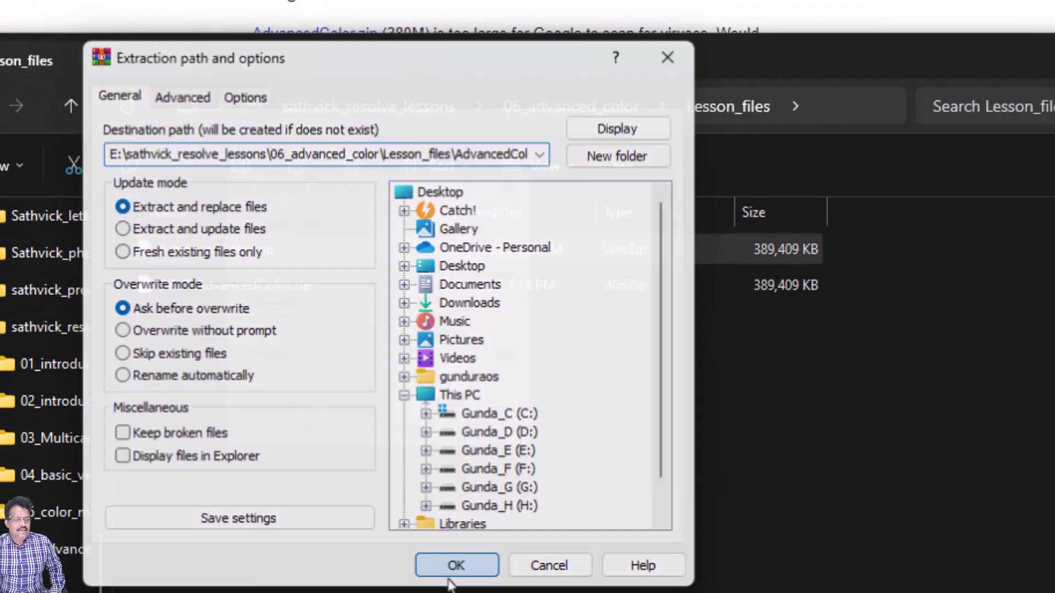
click(454, 567)
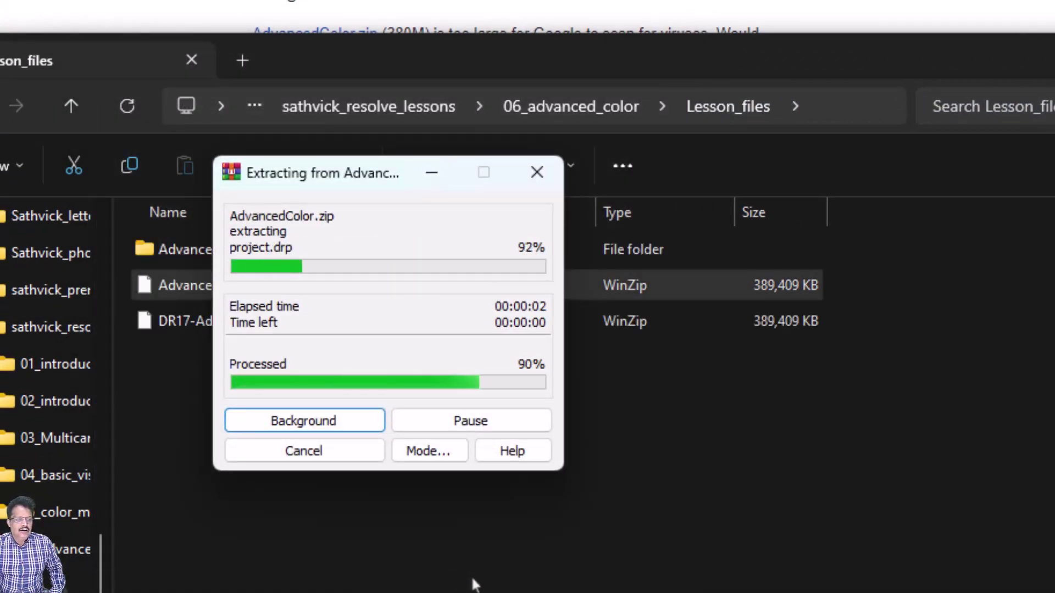
double_click(213, 252)
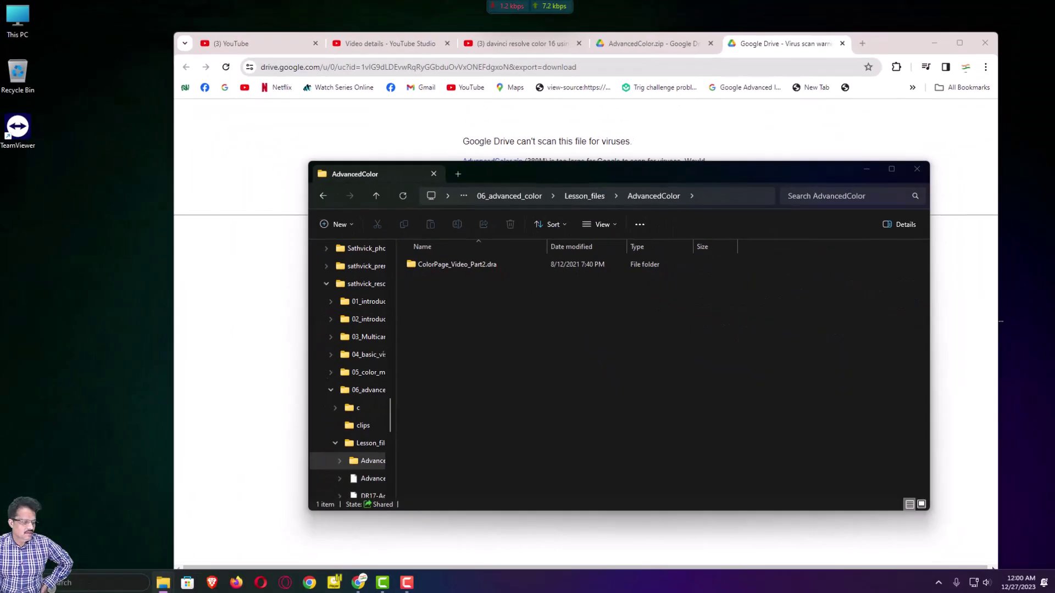
Launch DaVinci Resolve from the Windows search panel.
key(super+s)
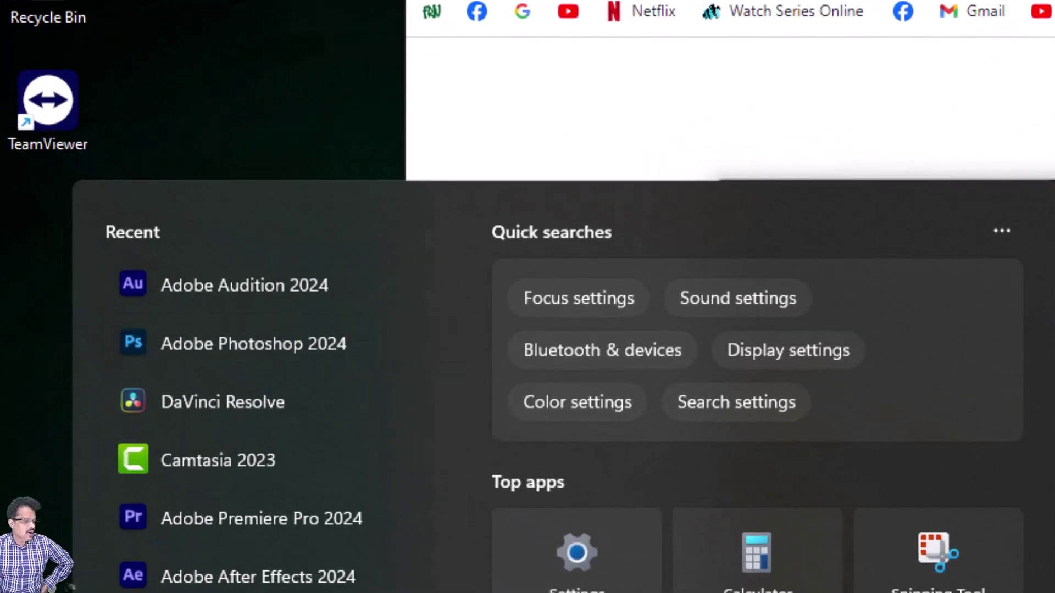
click(252, 403)
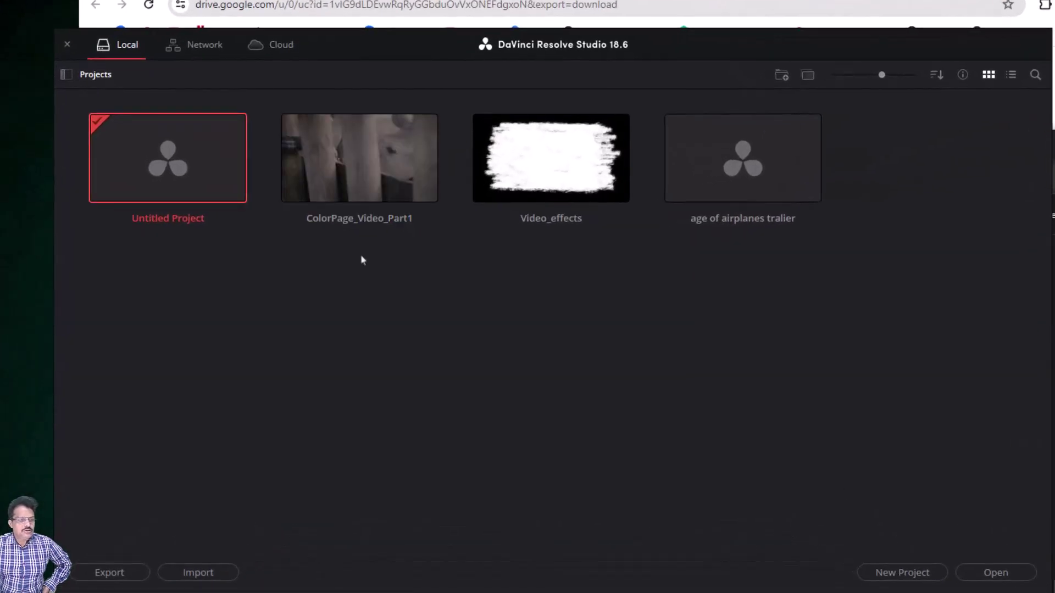
Restore ColorPage_Video_Part2.dra from 06_advanced_color\Lesson_files\AdvancedColor as a project archive.
right_click(354, 330)
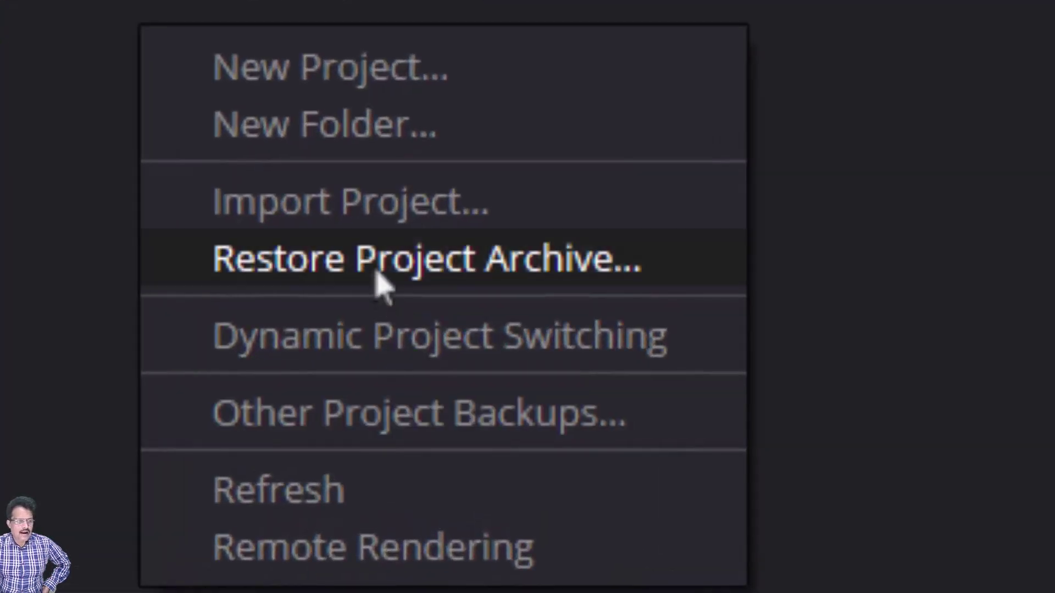
click(377, 275)
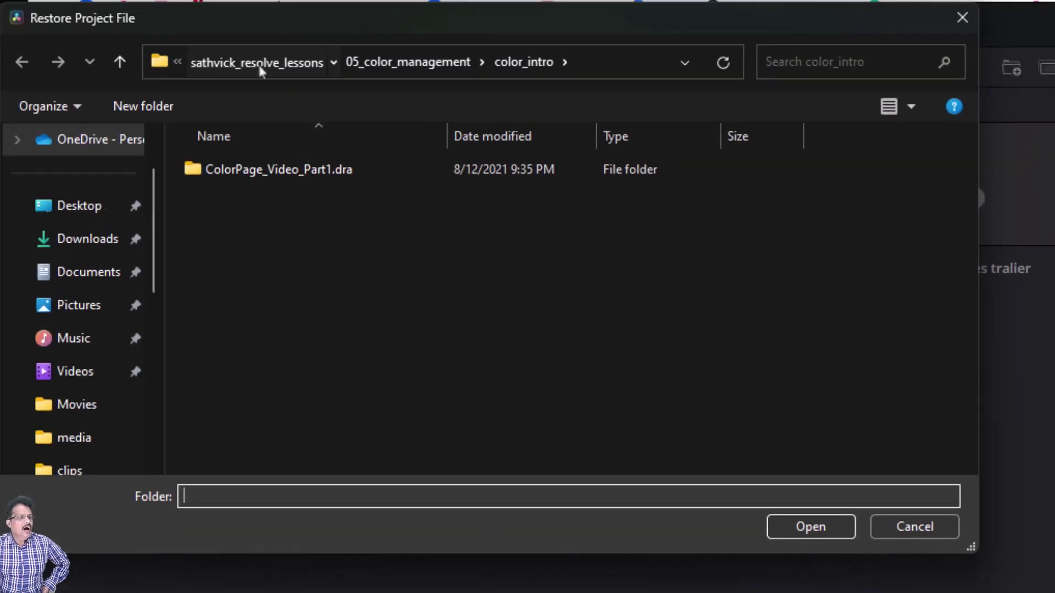
click(256, 61)
double_click(272, 330)
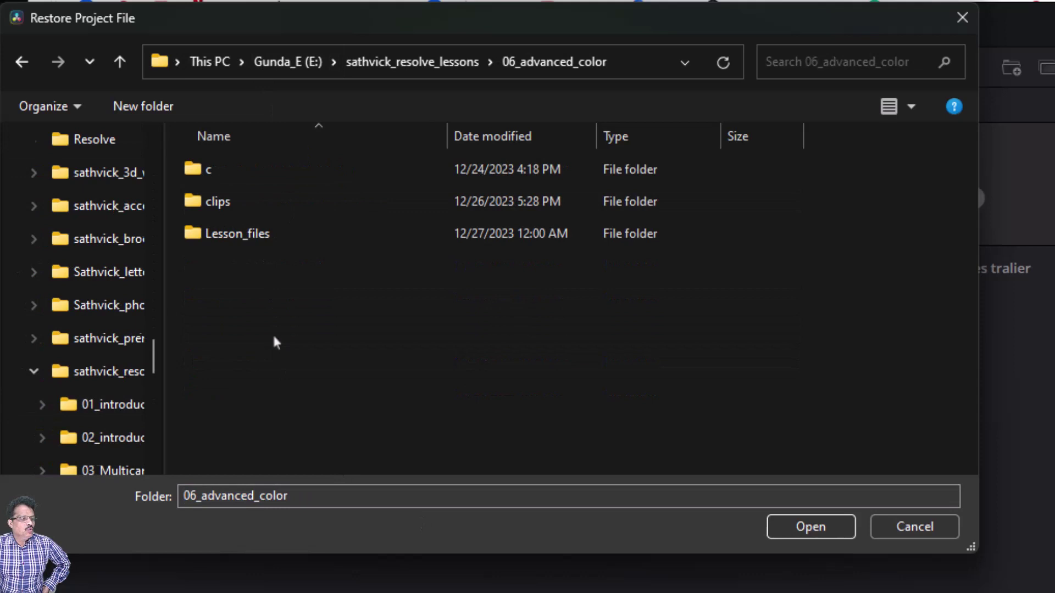
double_click(263, 236)
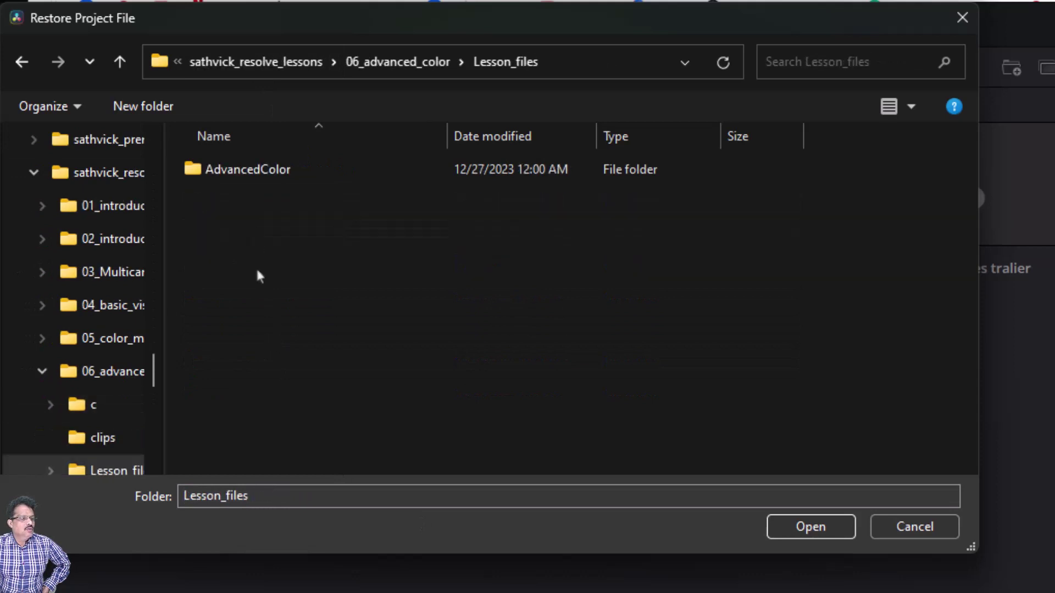
double_click(263, 174)
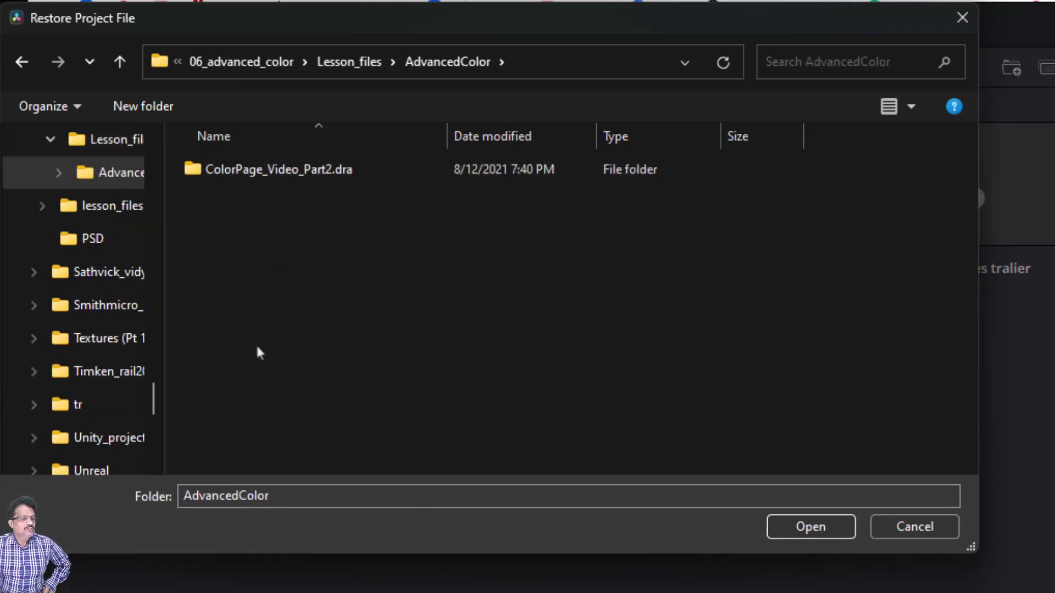
click(284, 178)
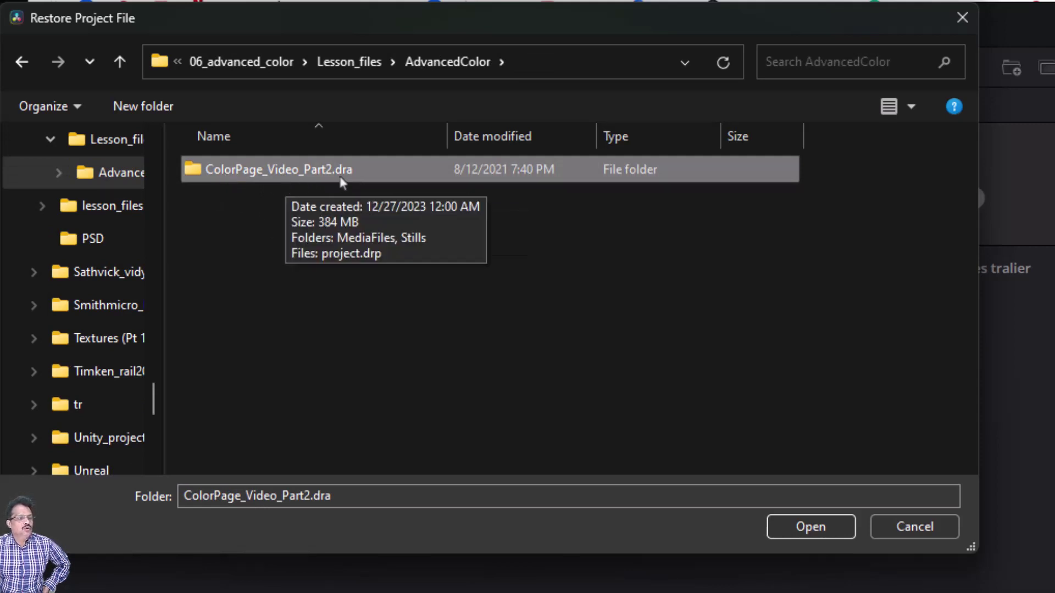
click(824, 533)
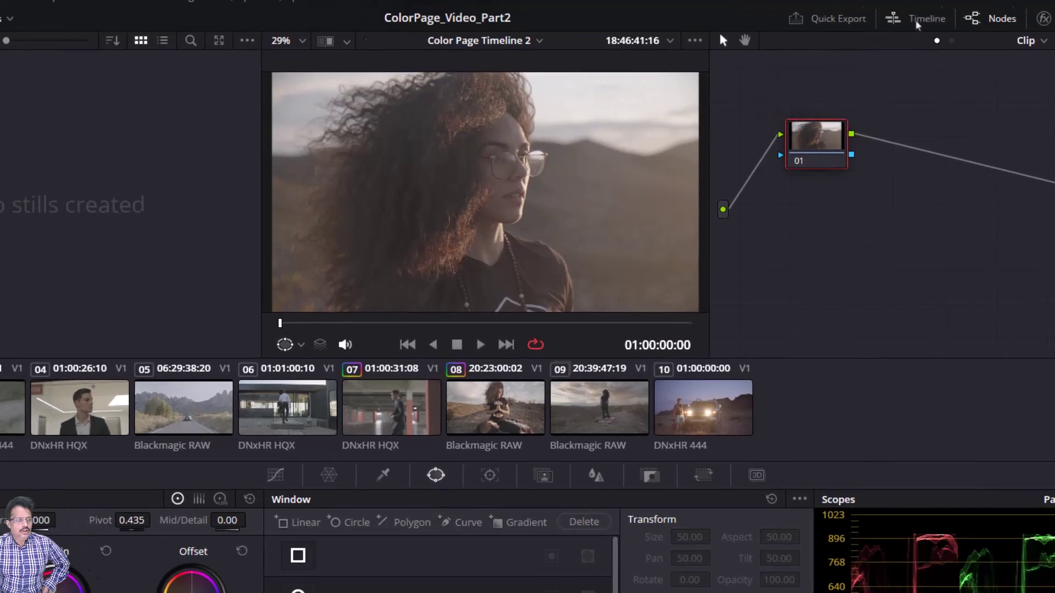
Show the mini timeline beneath the clips on the Color page.
click(915, 25)
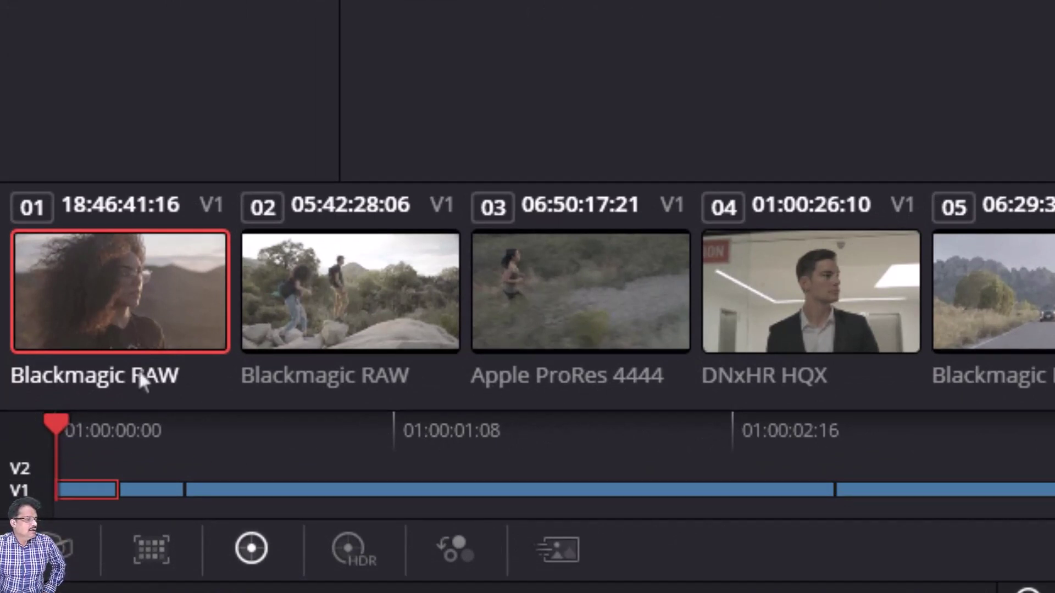
Switch back and forth between clips 01 and 02.
click(341, 311)
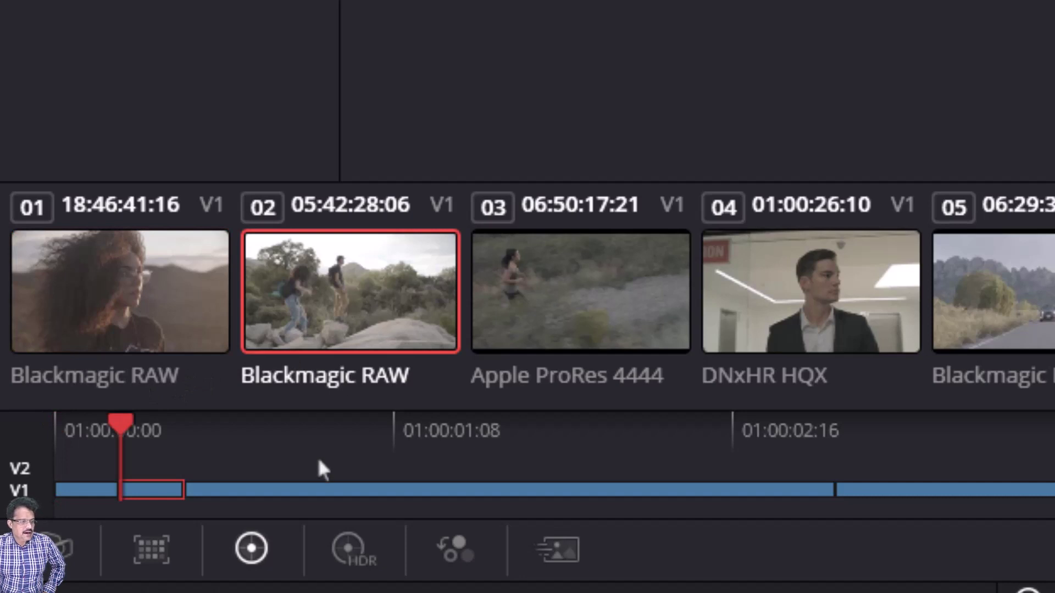
click(164, 278)
click(326, 279)
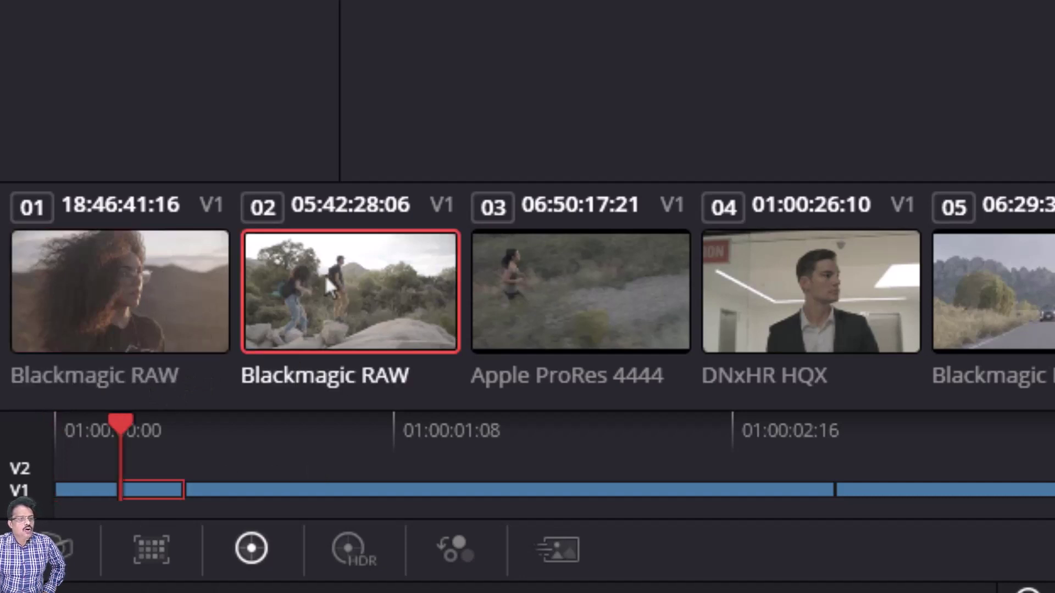
click(195, 291)
click(382, 294)
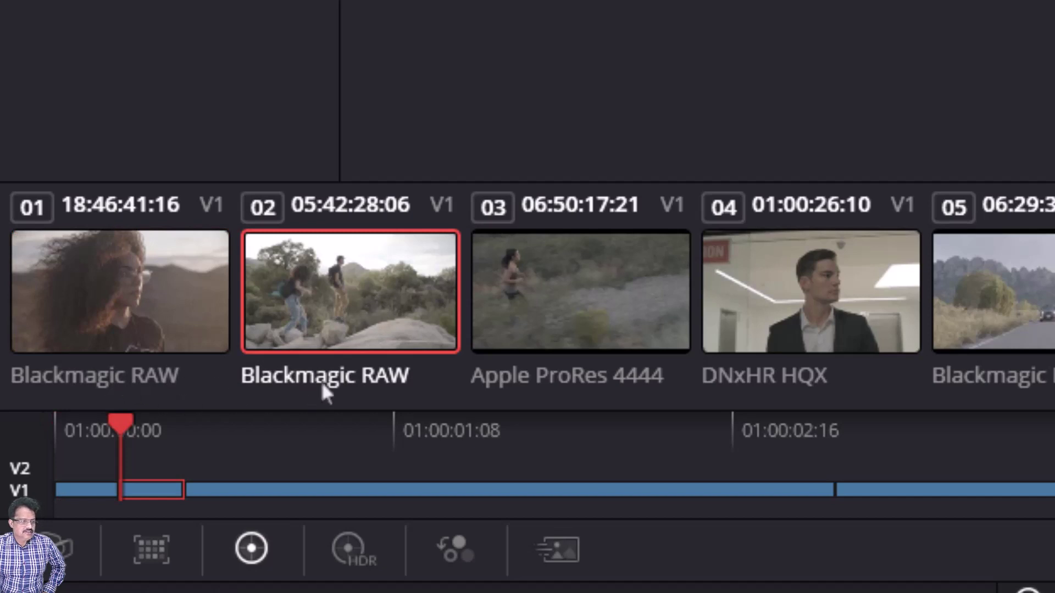
Preview clips 03 and 04, then return to clips 02 and 01.
click(591, 308)
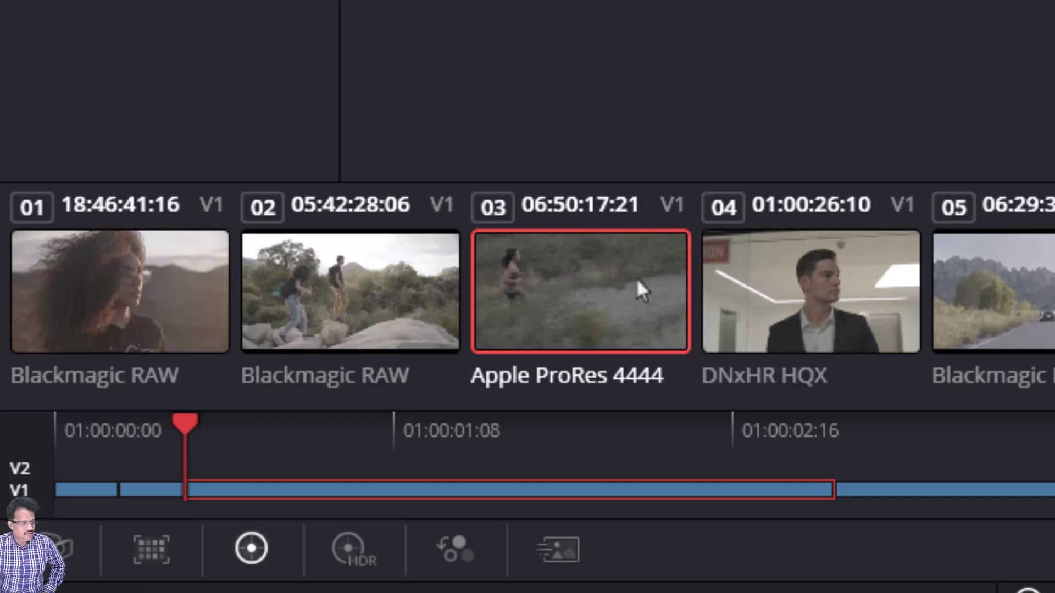
click(836, 297)
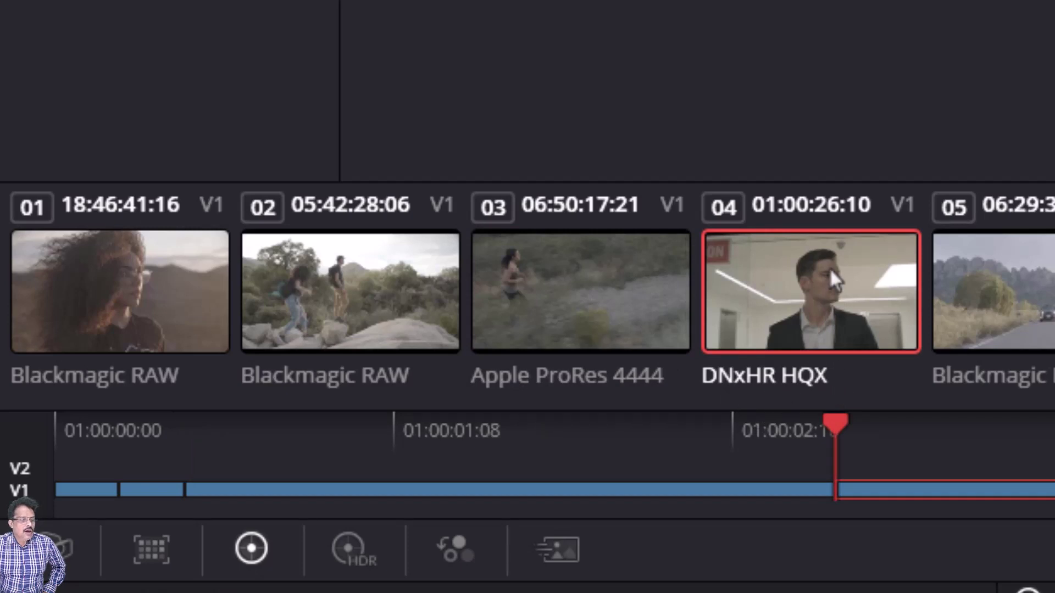
click(597, 306)
click(812, 292)
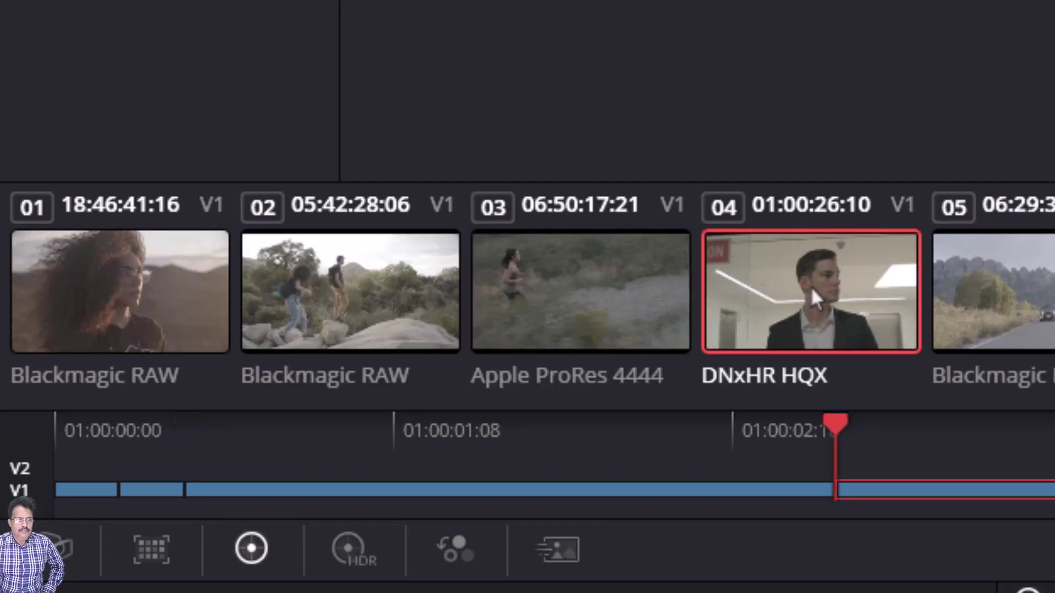
click(305, 302)
click(128, 275)
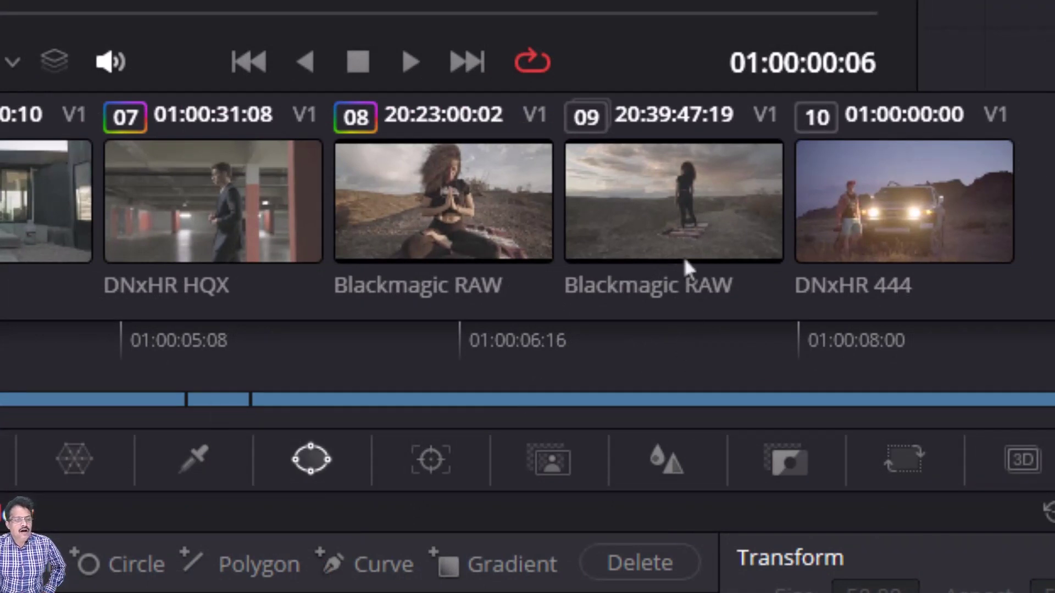
Preview clips 08 and 09, ending on clip 10 in the viewer.
click(486, 223)
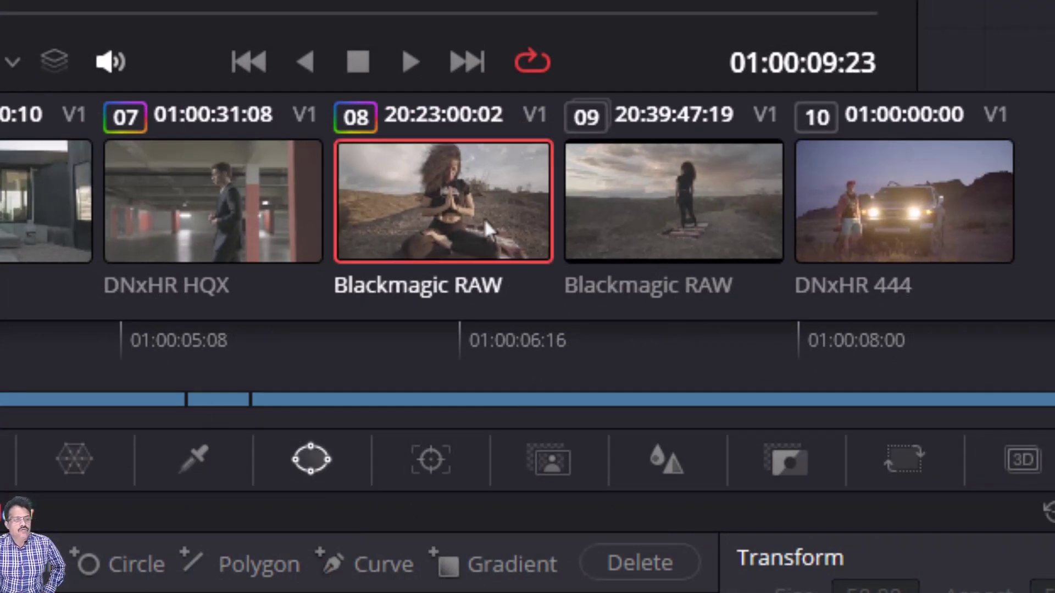
click(665, 211)
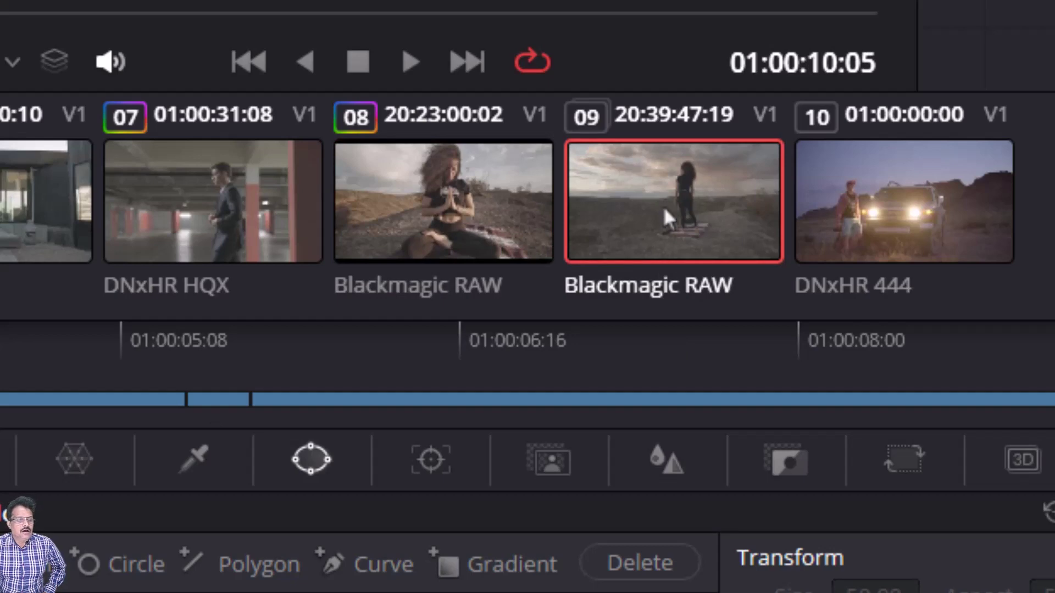
click(898, 205)
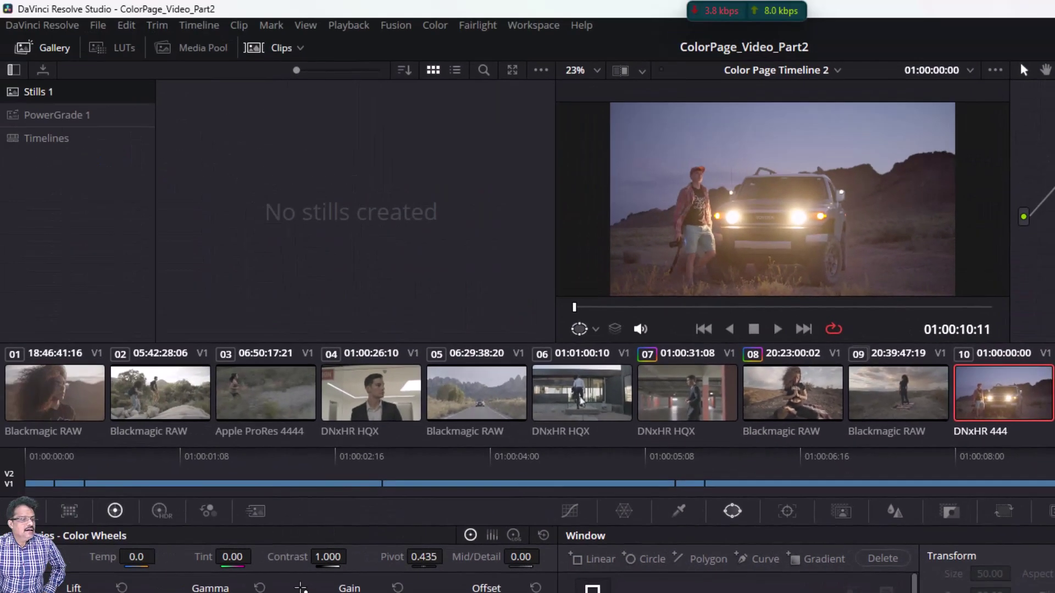
Alternate between runner clip 03 and man-in-suit clip 04, then show hikers clip 02.
click(583, 392)
click(360, 403)
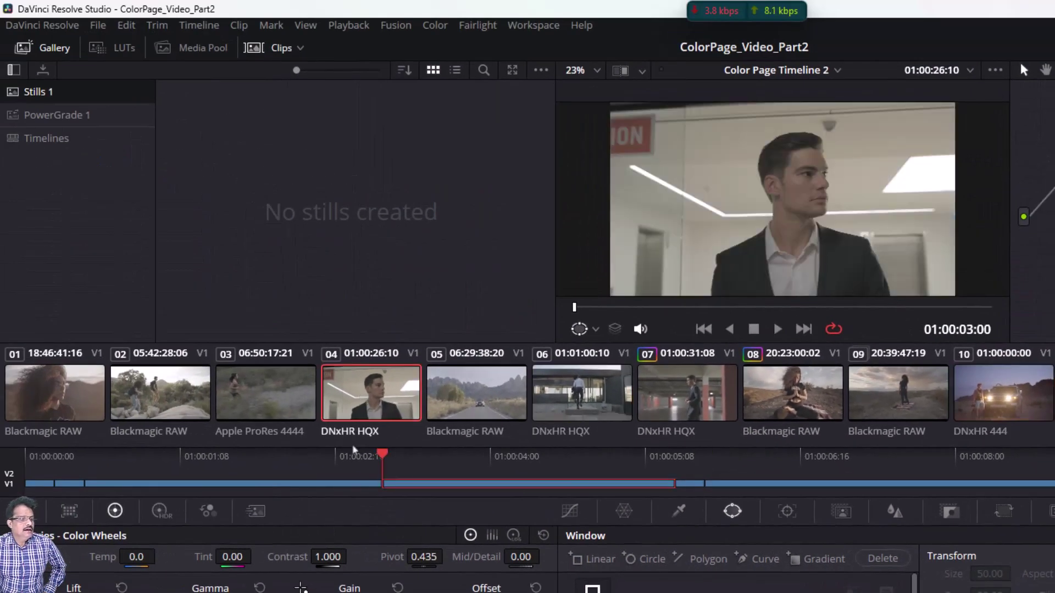
click(253, 405)
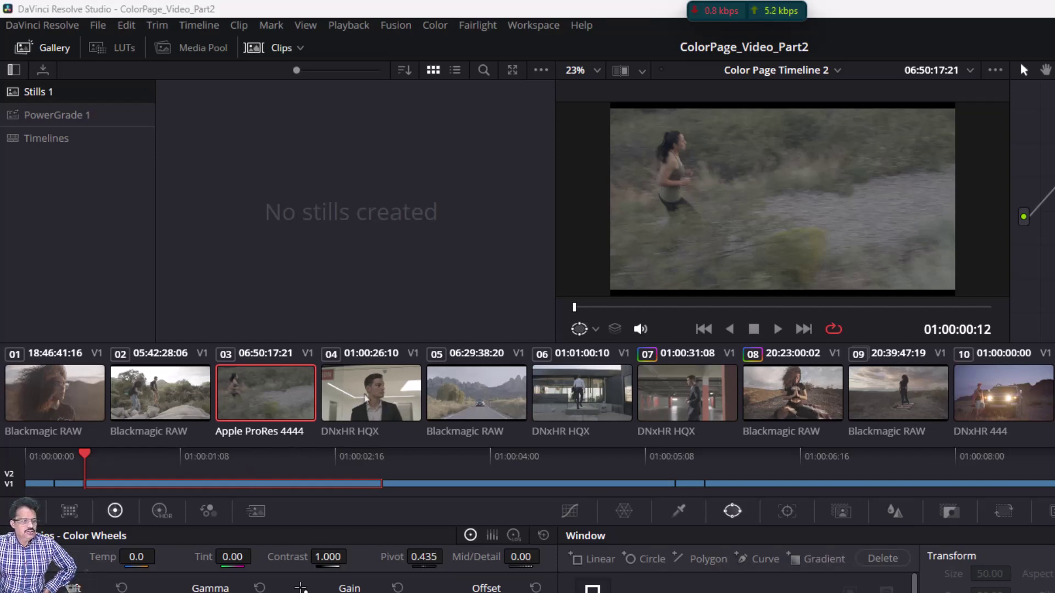
click(374, 398)
click(244, 396)
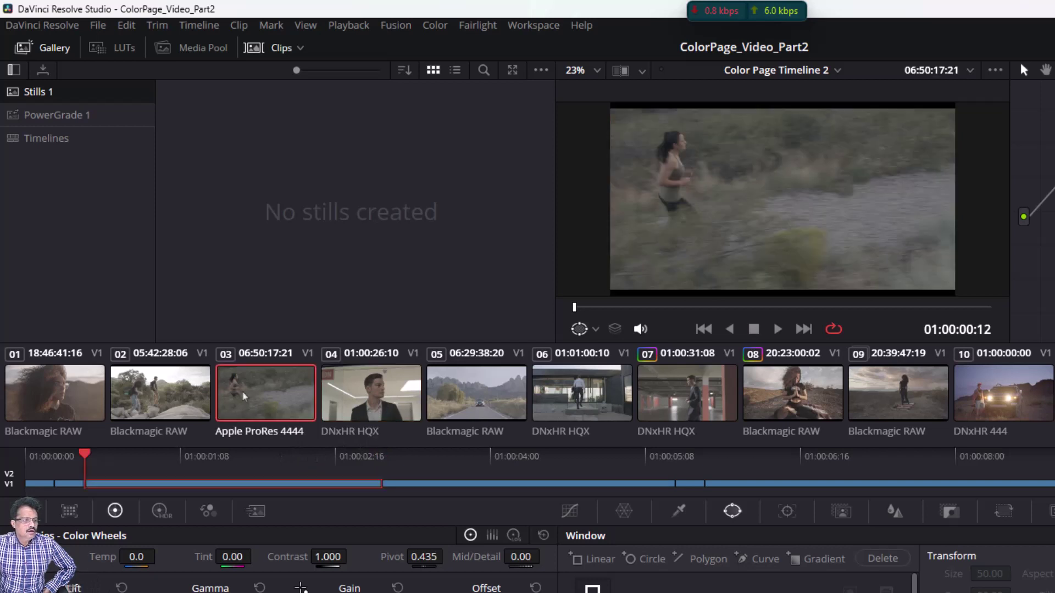
click(373, 401)
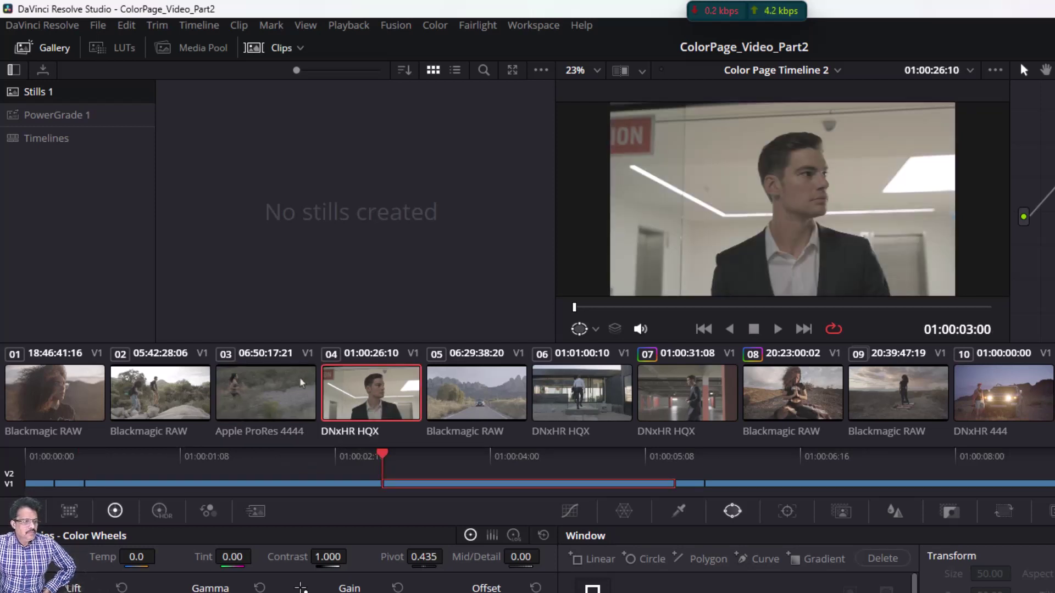
click(273, 407)
click(388, 410)
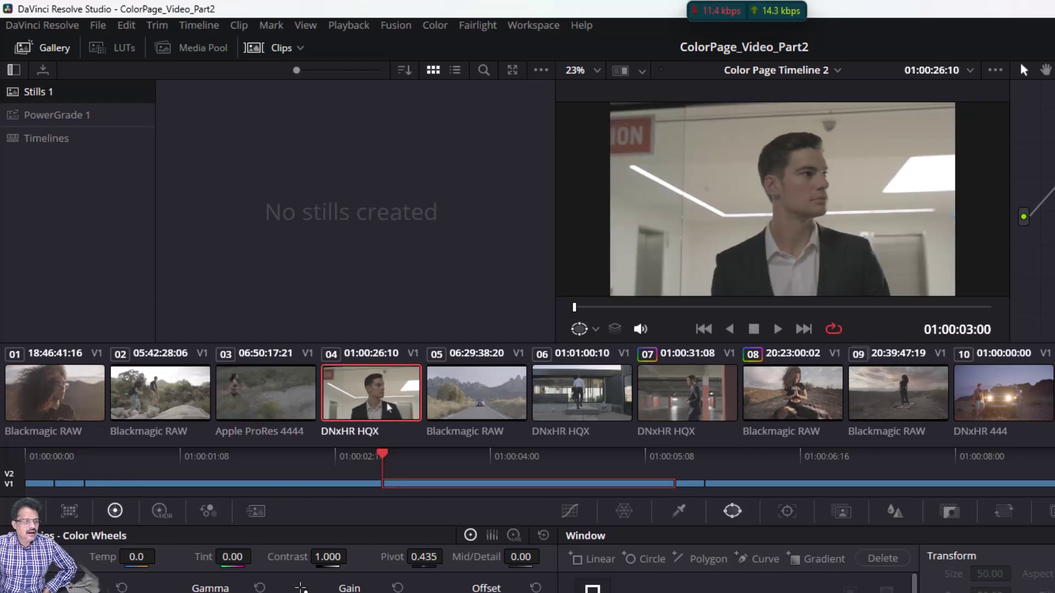
click(194, 404)
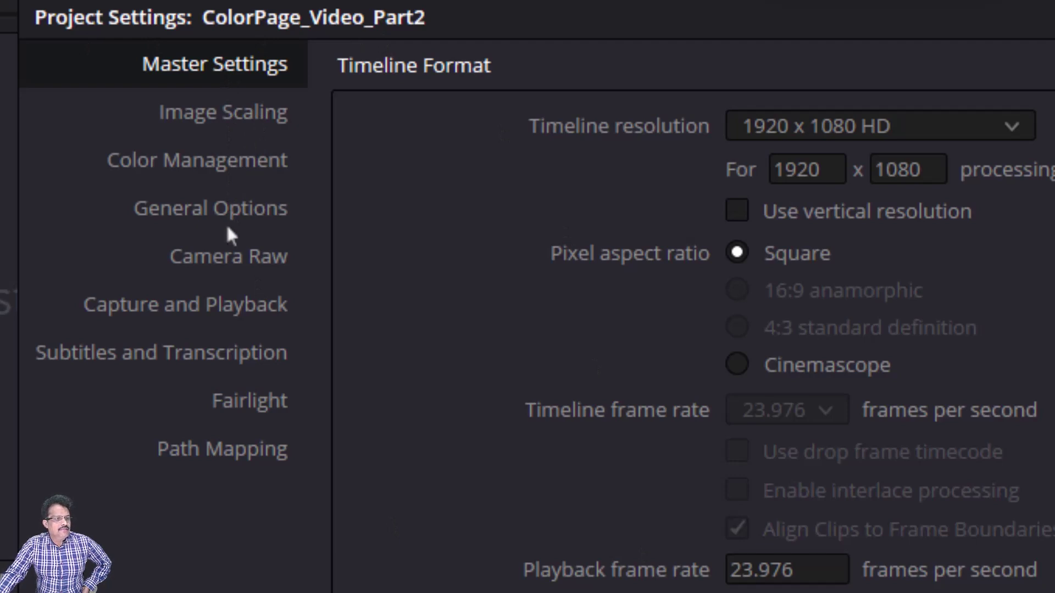
Set Color science to DaVinci YRGB Color Managed and turn off automatic color management.
click(178, 162)
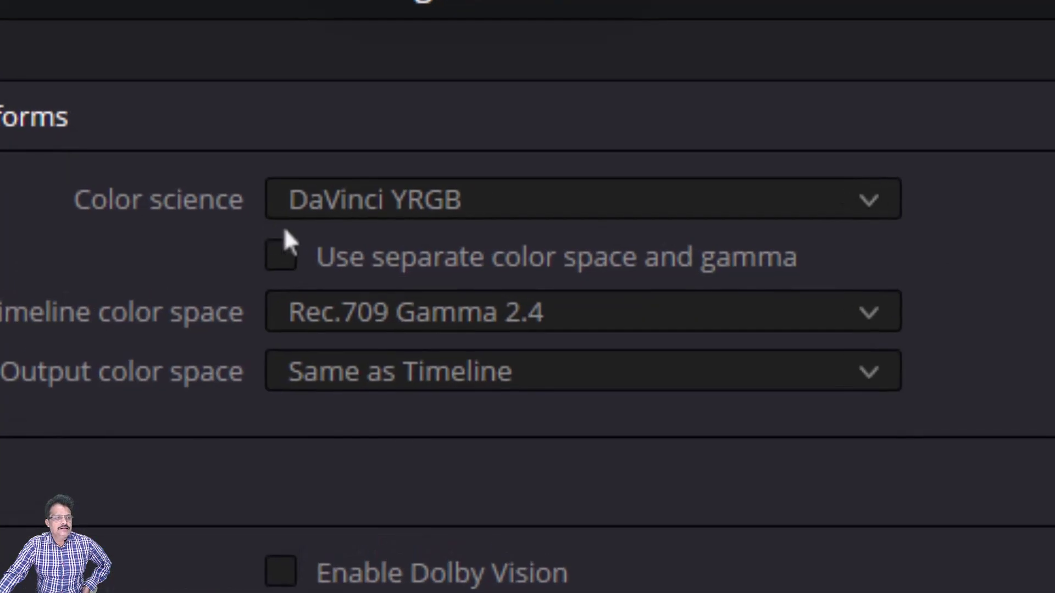
click(870, 198)
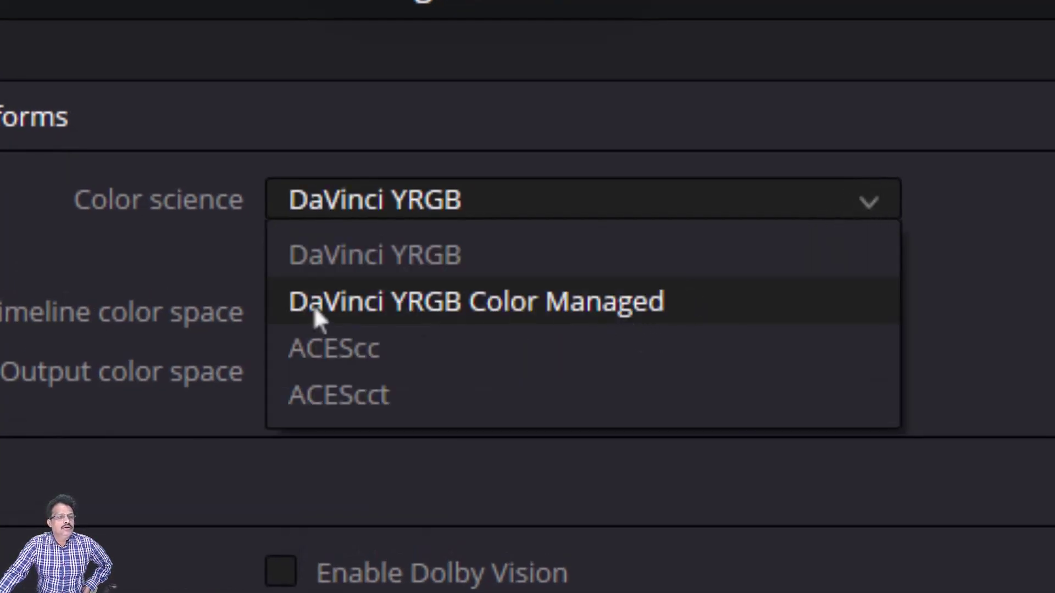
click(490, 311)
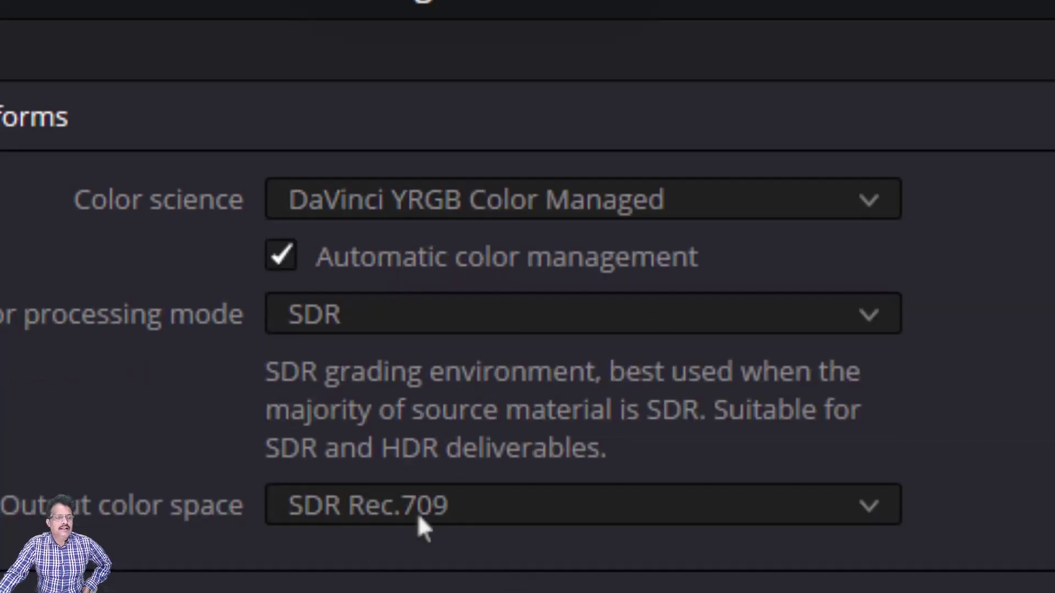
scroll(417, 513, down, 1)
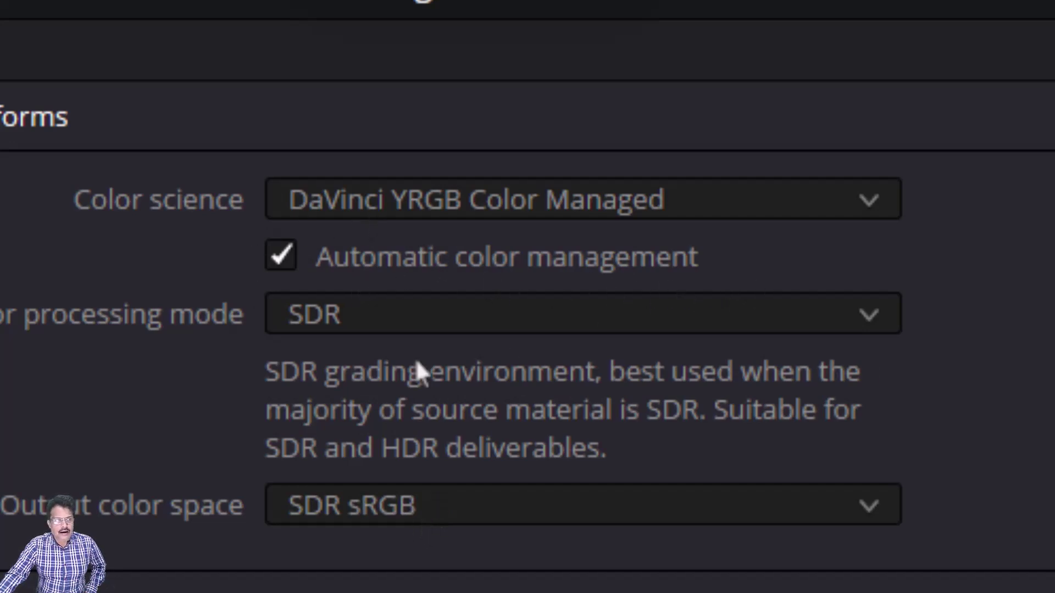
click(285, 266)
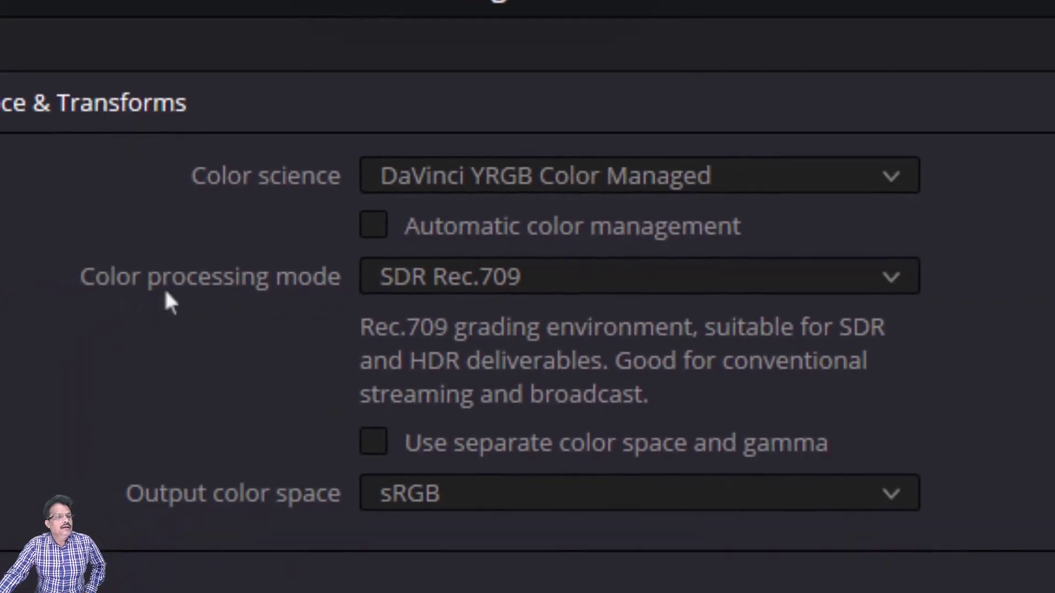
Switch the color processing mode to HDR DaVinci Wide Gamut Intermediate, leaving output at sRGB.
click(501, 281)
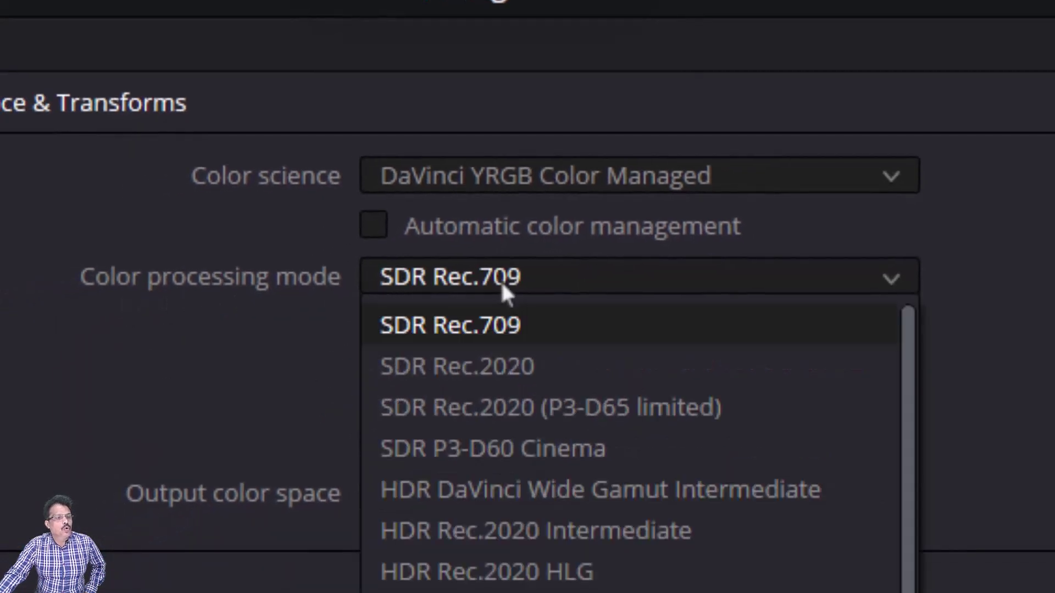
scroll(509, 382, down, 1)
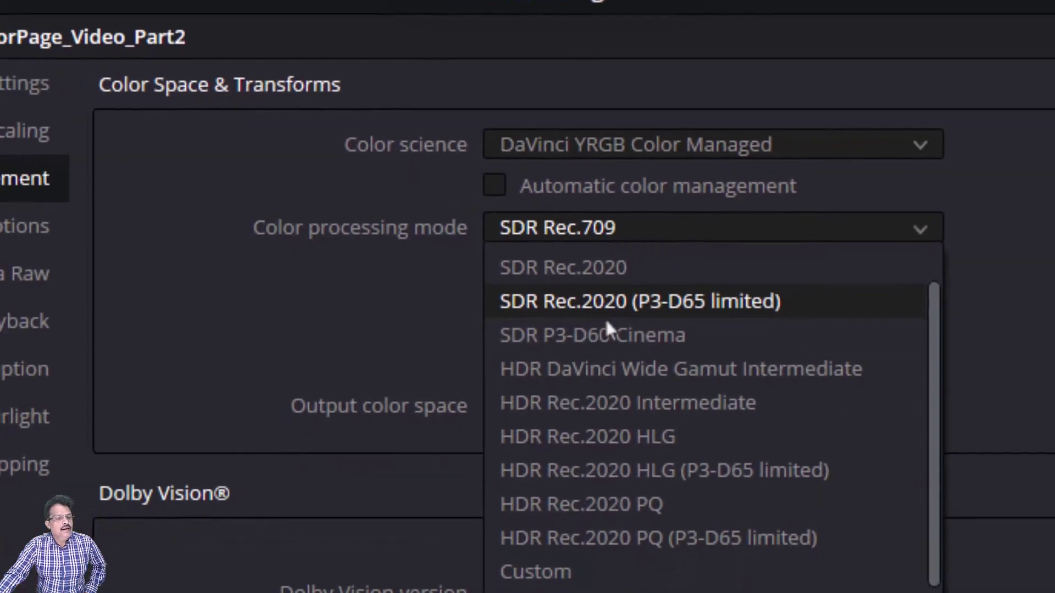
scroll(612, 473, up, 1)
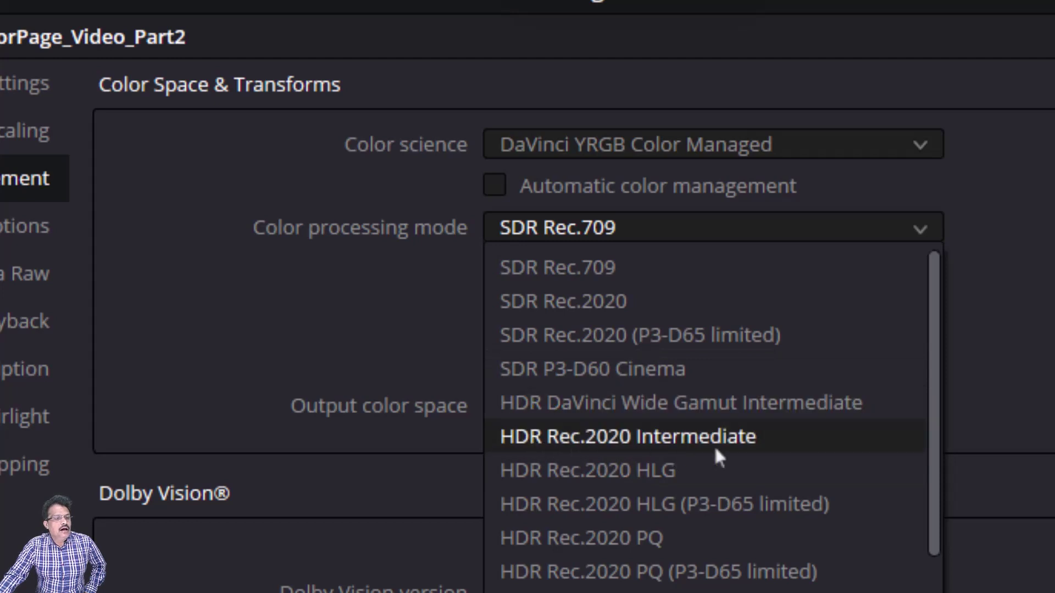
scroll(683, 516, down, 1)
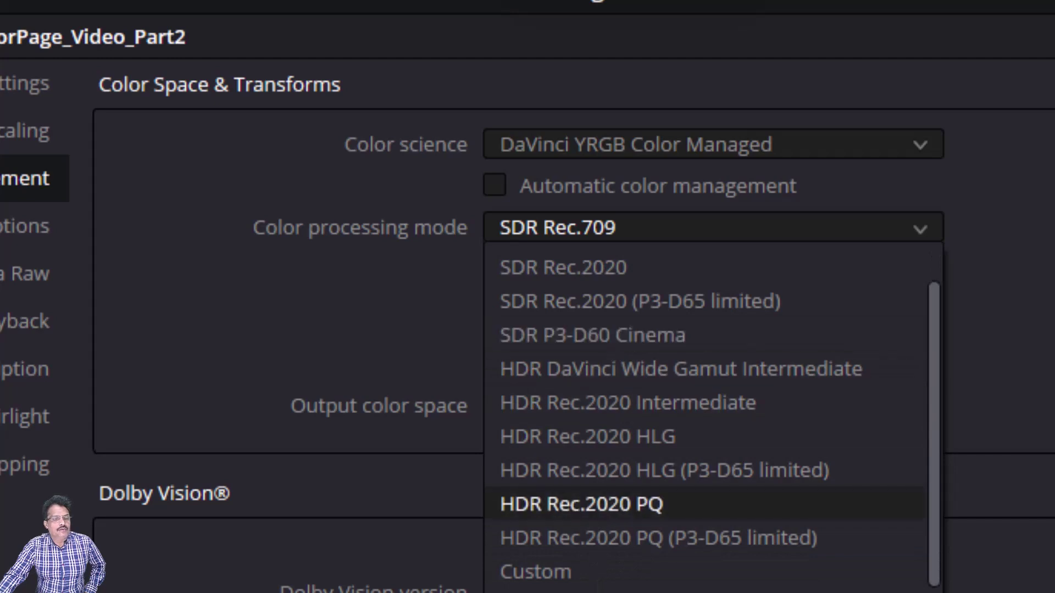
key(Escape)
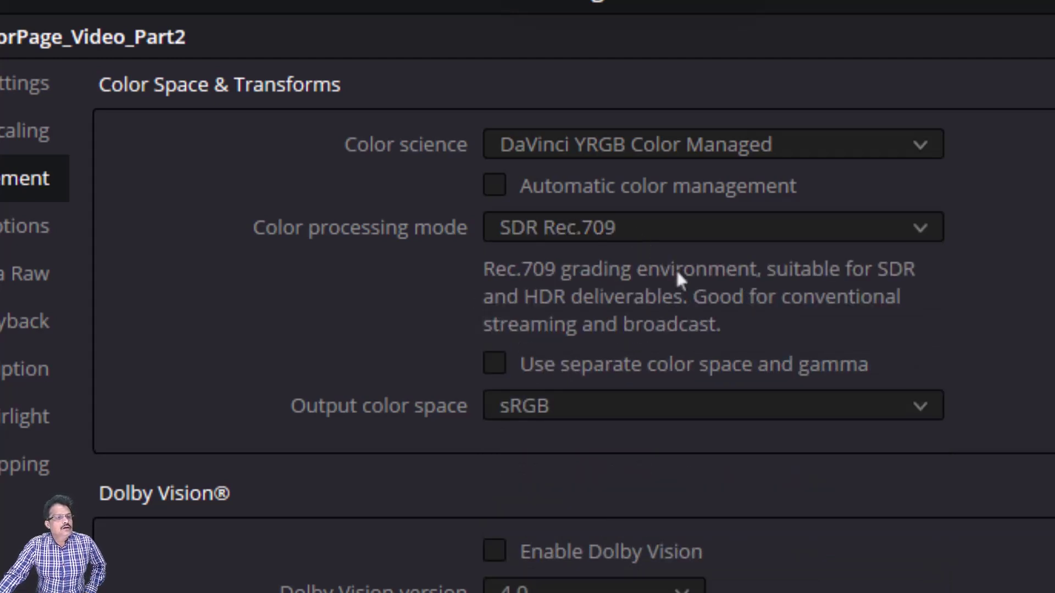
click(665, 237)
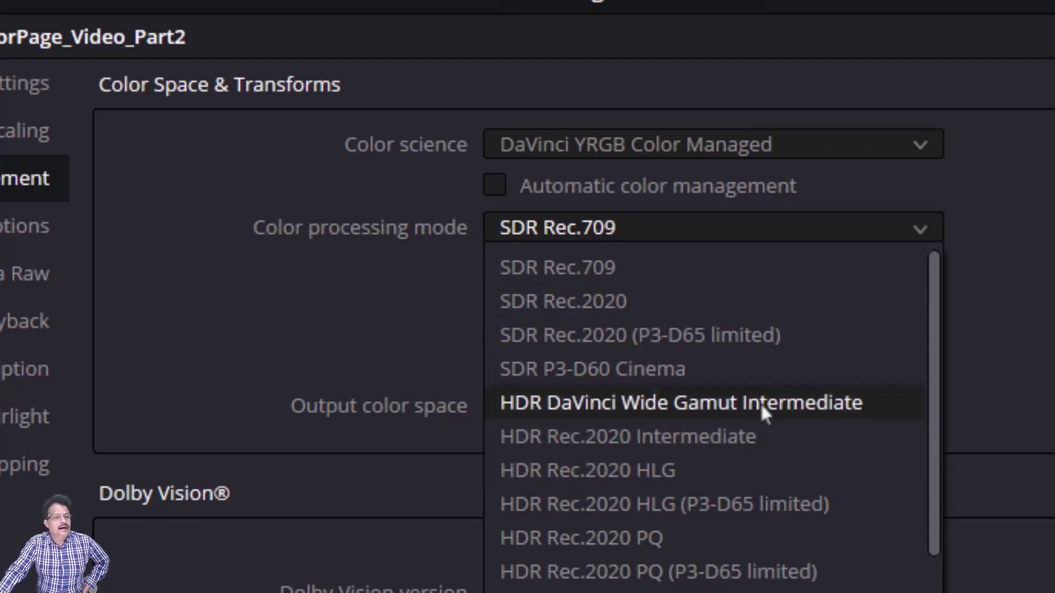
scroll(761, 407, down, 1)
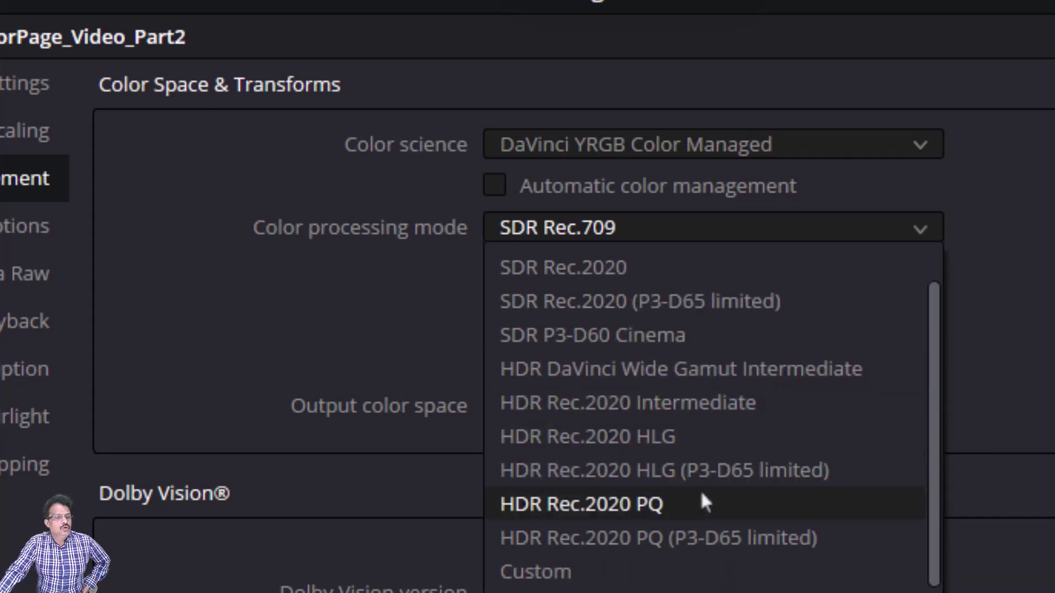
click(707, 368)
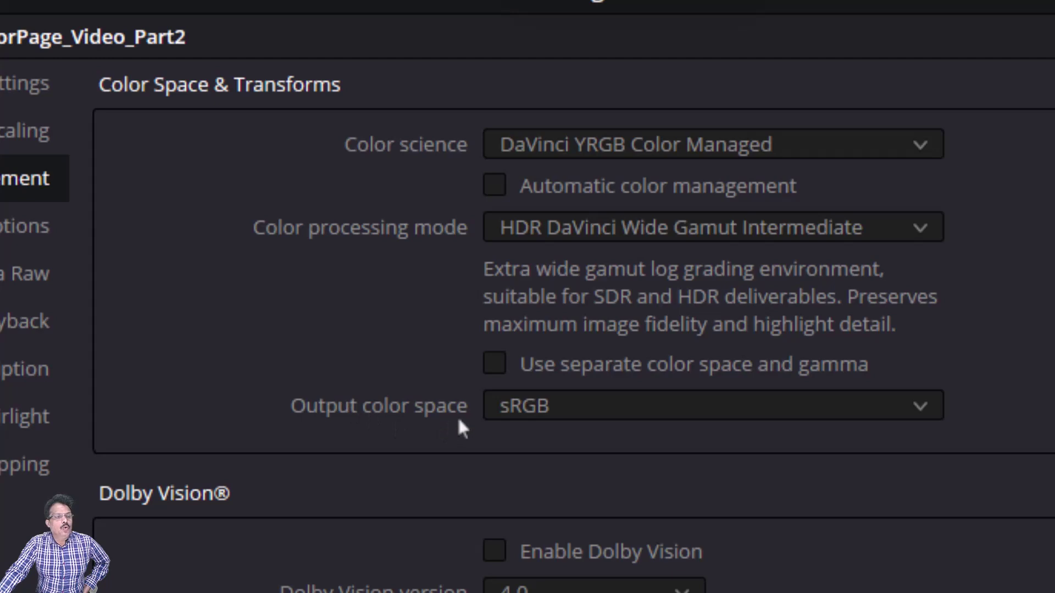
Choose Rec.709 Gamma 2.4 as the project's output color space.
click(612, 410)
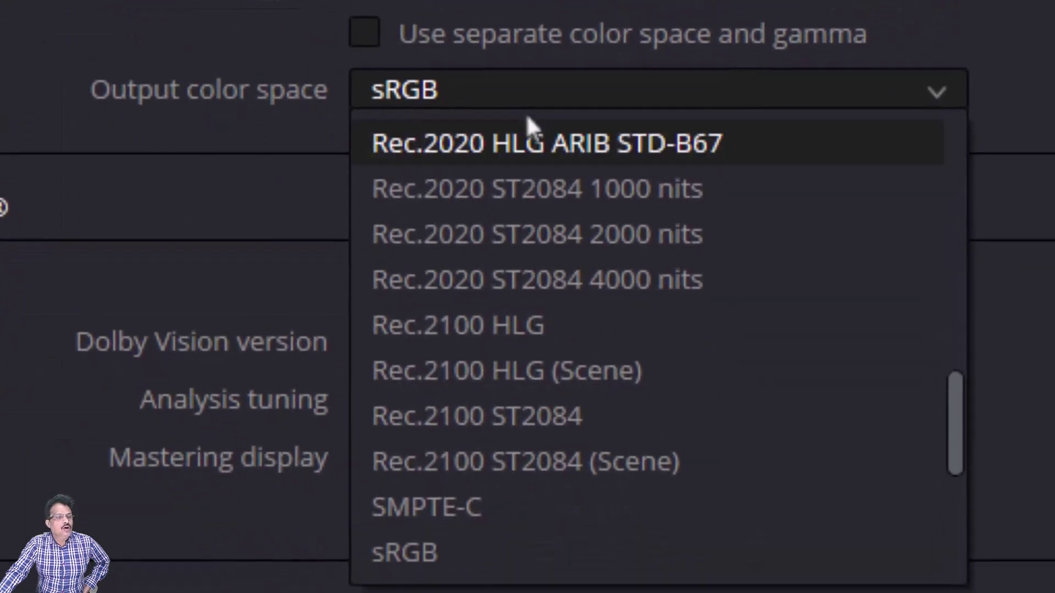
scroll(514, 377, down, 3)
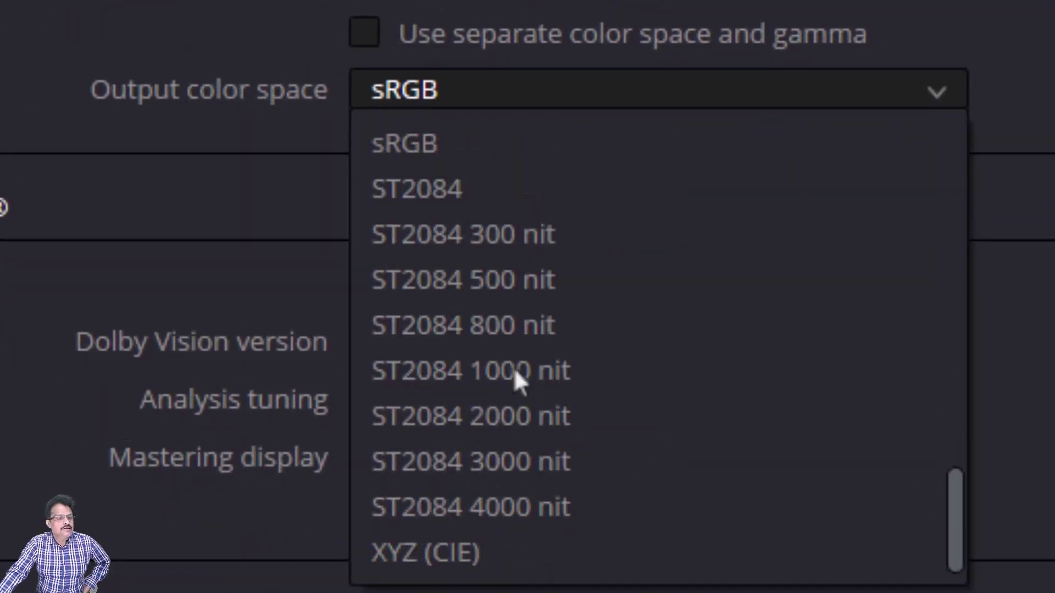
scroll(513, 368, up, 7)
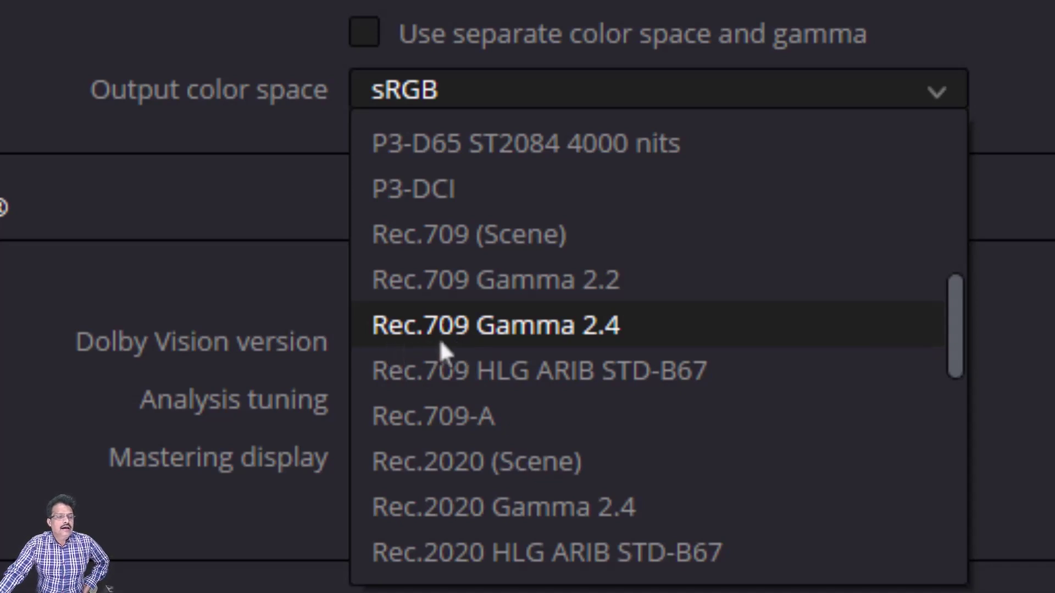
click(561, 335)
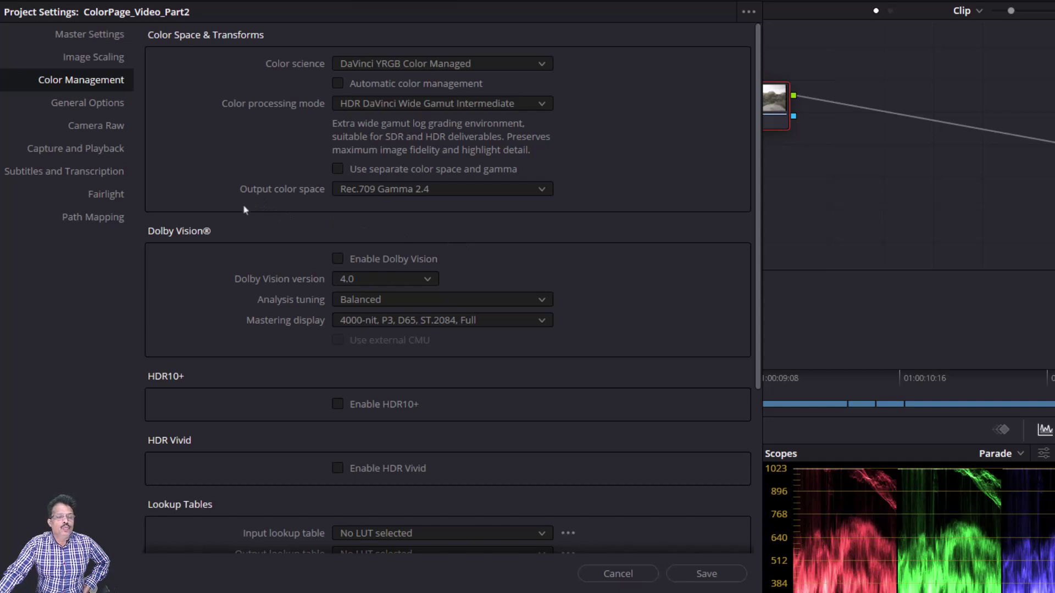
click(417, 189)
click(406, 273)
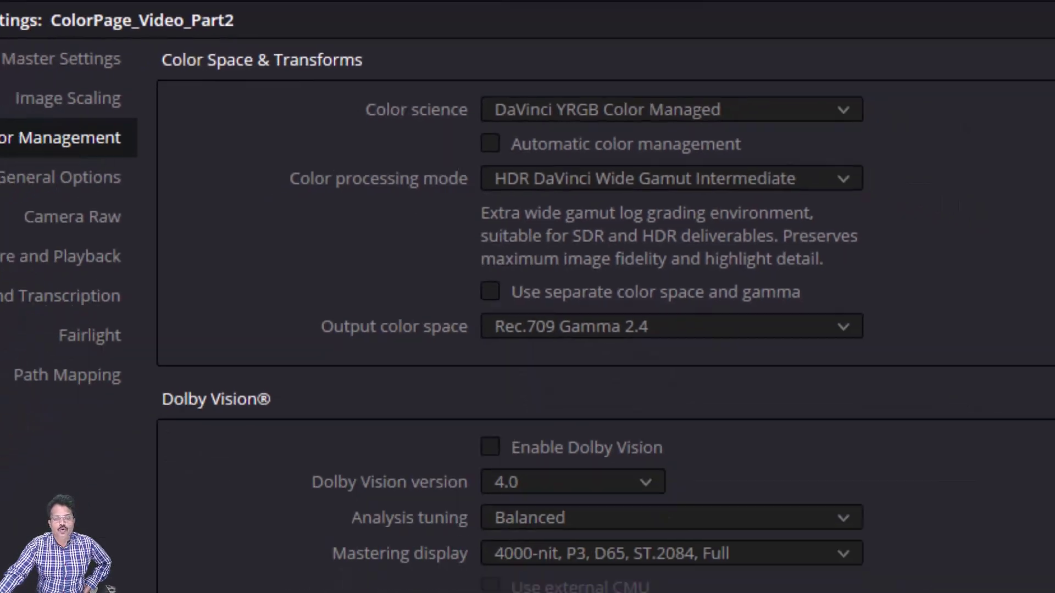
key(alt+Tab)
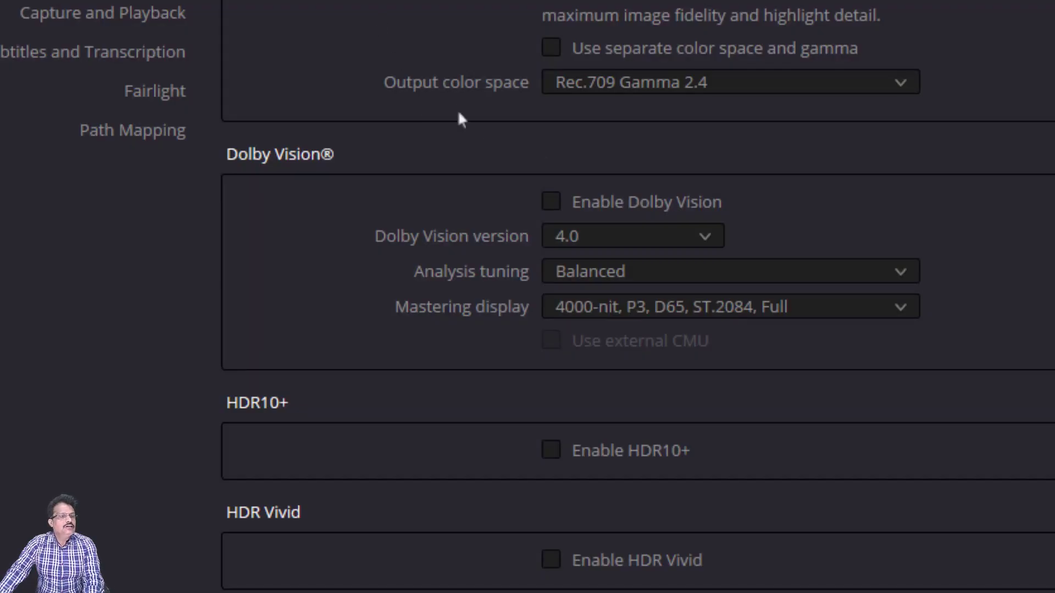
Browse the output color space list through the Rec.2020, Rec.2100, ST2084 and XYZ options.
click(707, 83)
scroll(704, 250, down, 4)
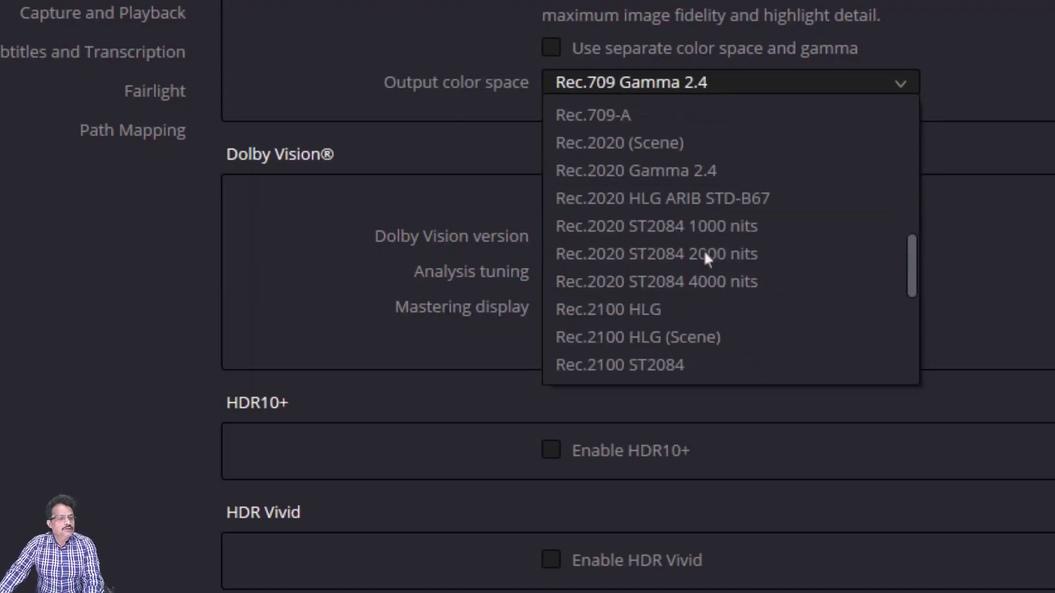
scroll(703, 250, down, 3)
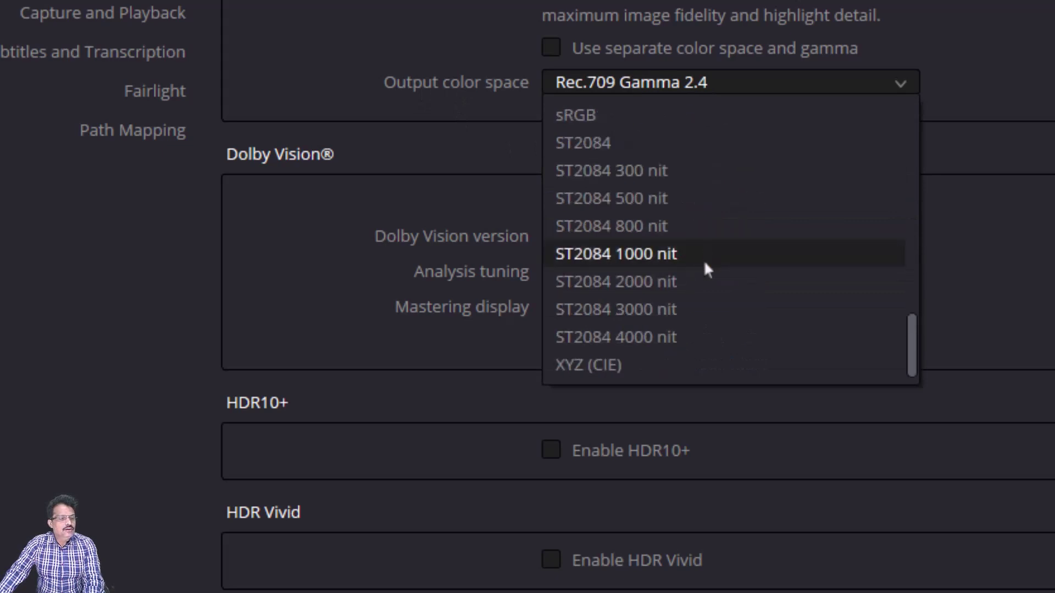
scroll(651, 366, up, 3)
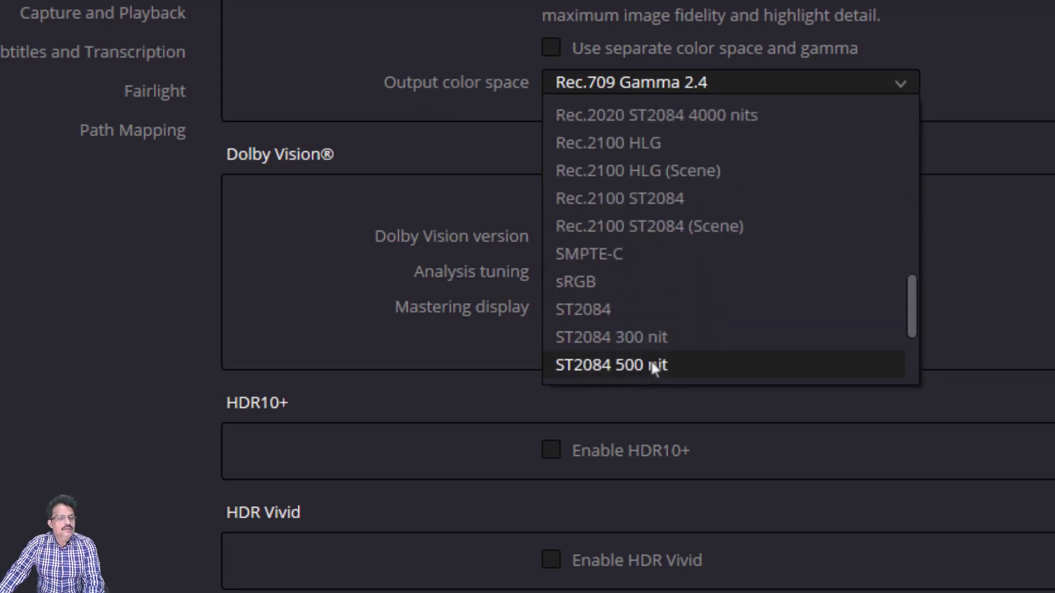
scroll(654, 319, up, 2)
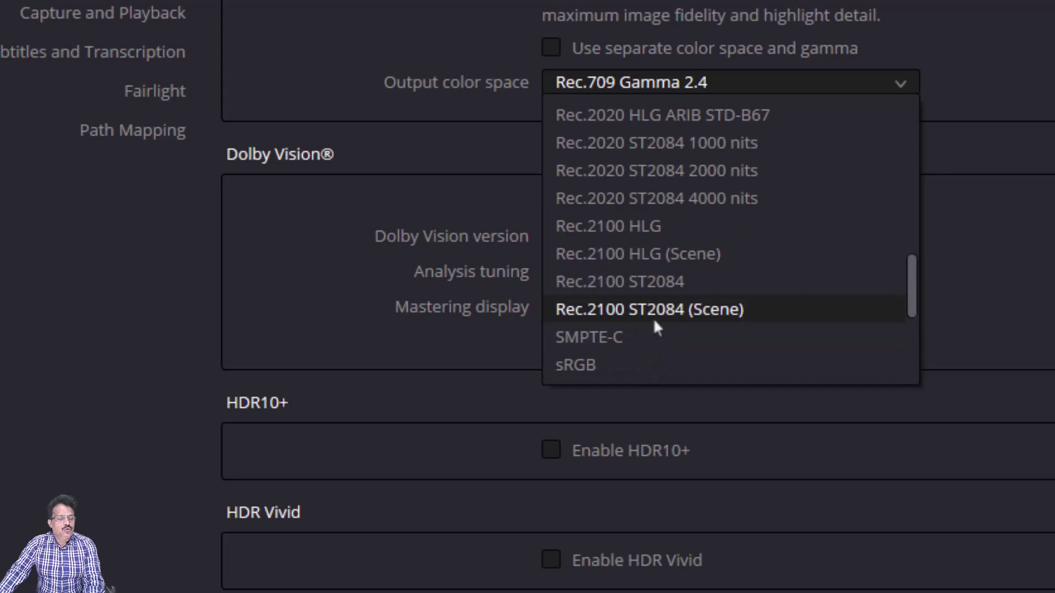
scroll(654, 318, down, 3)
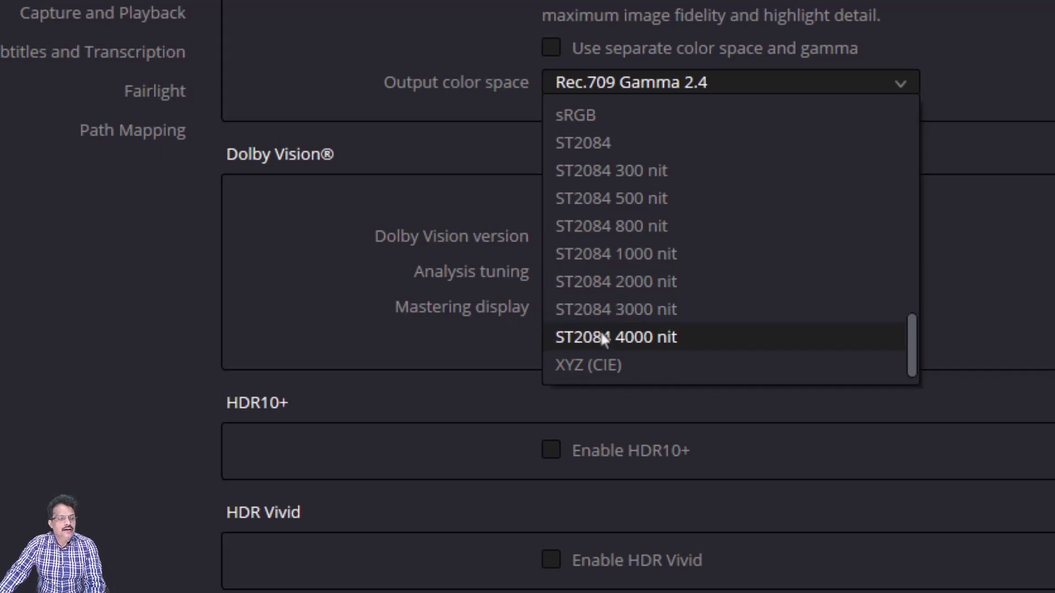
scroll(603, 337, up, 3)
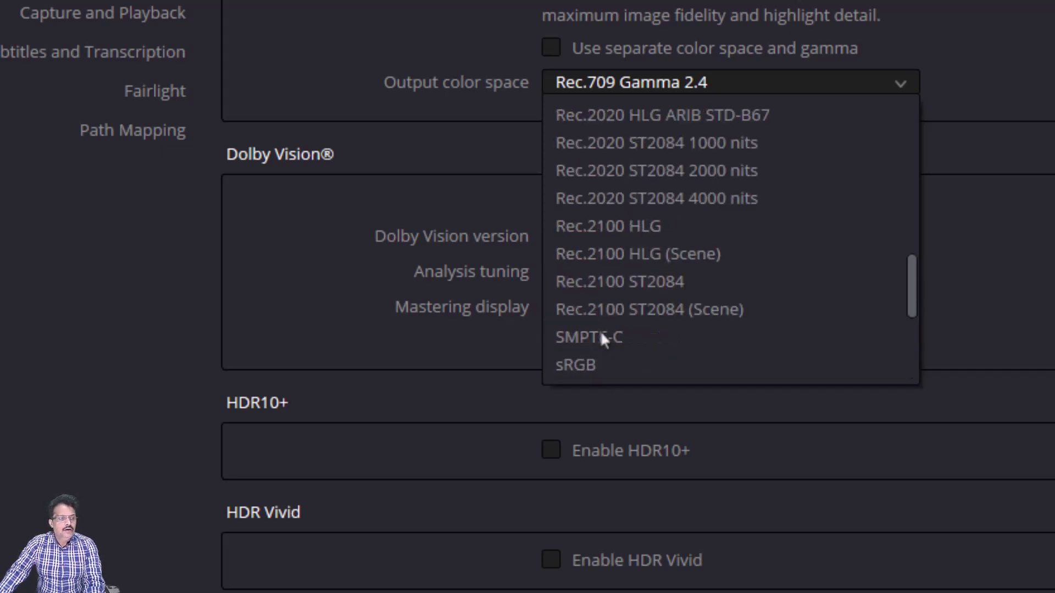
scroll(603, 337, down, 3)
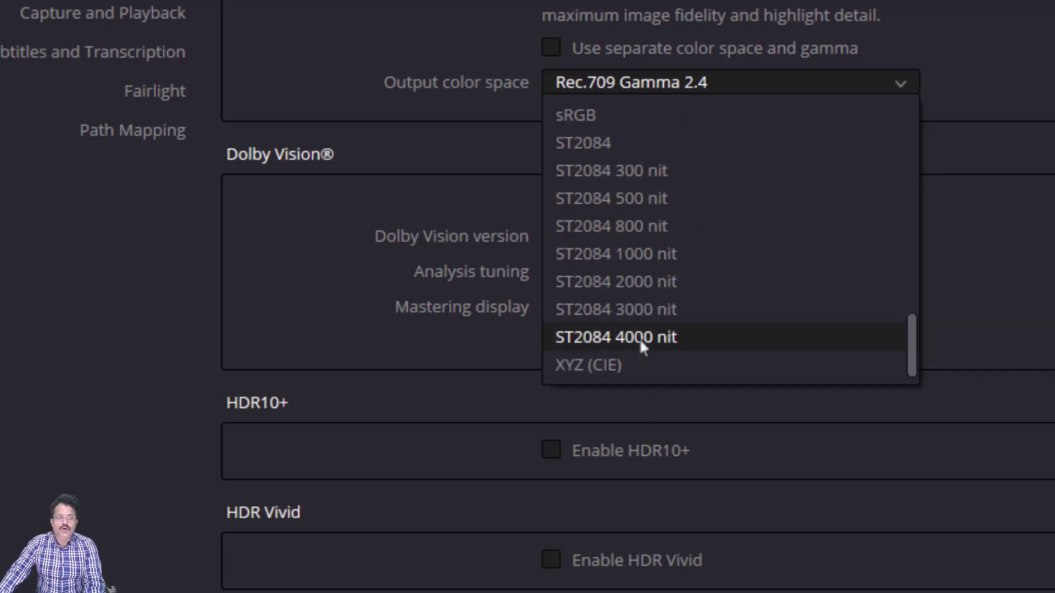
scroll(641, 342, up, 3)
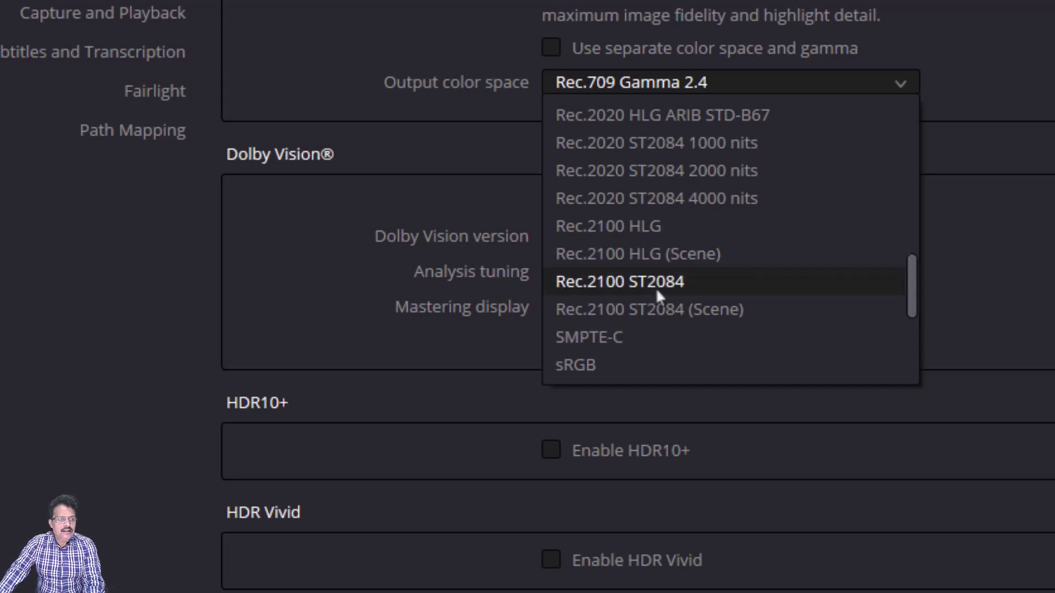
scroll(655, 288, down, 1)
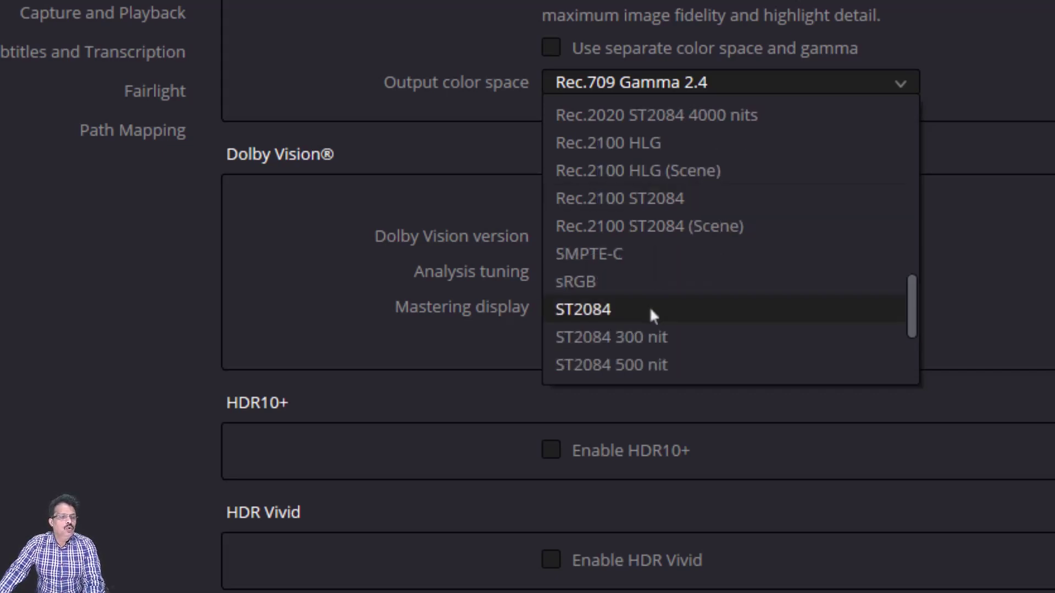
scroll(649, 306, up, 2)
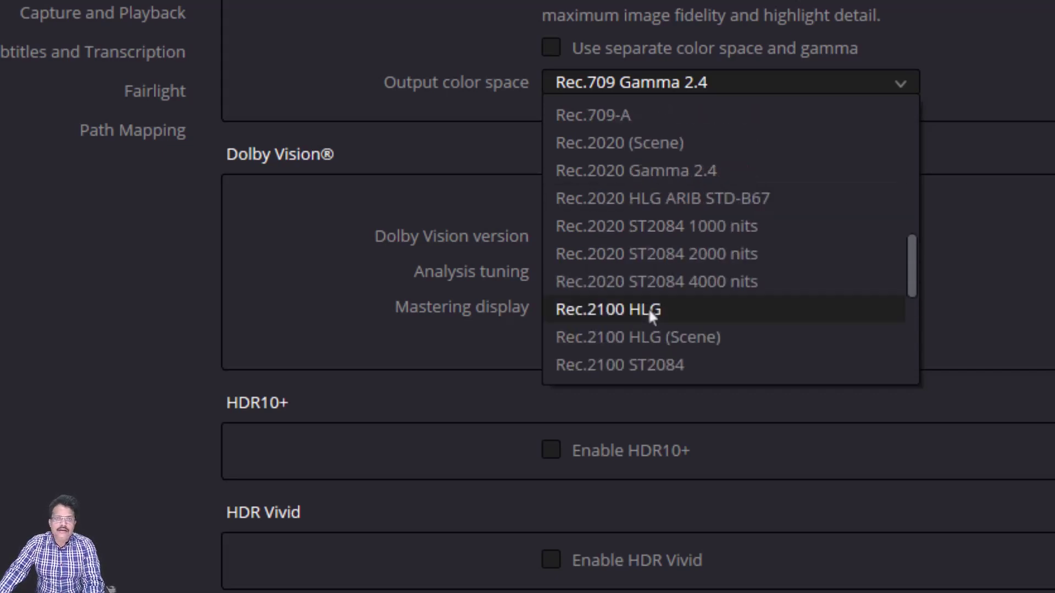
scroll(649, 308, up, 2)
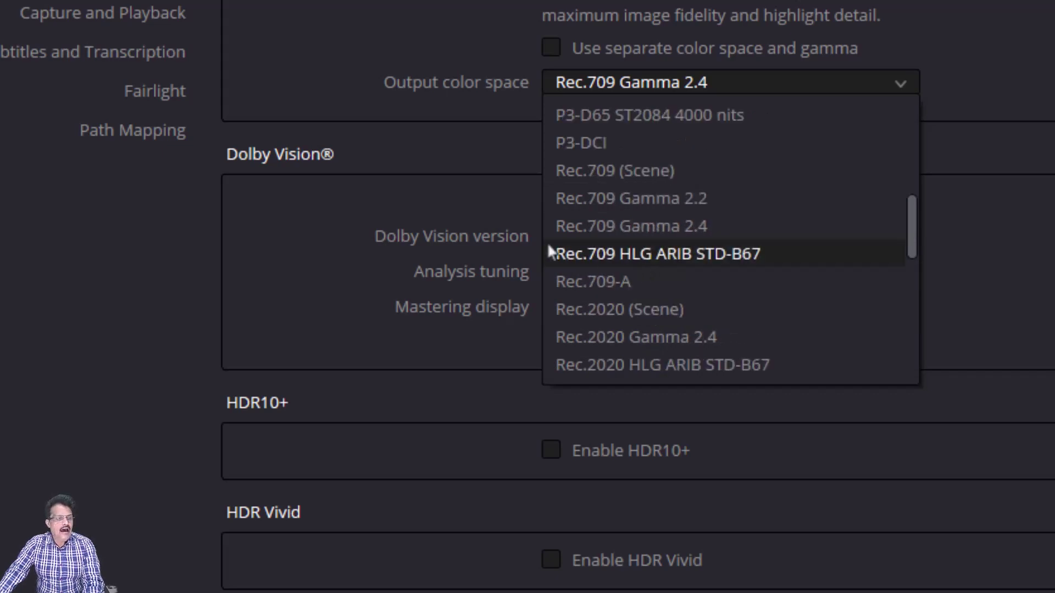
Keep Rec.709 Gamma 2.4 output, move the settings window aside, and save the project settings.
click(642, 225)
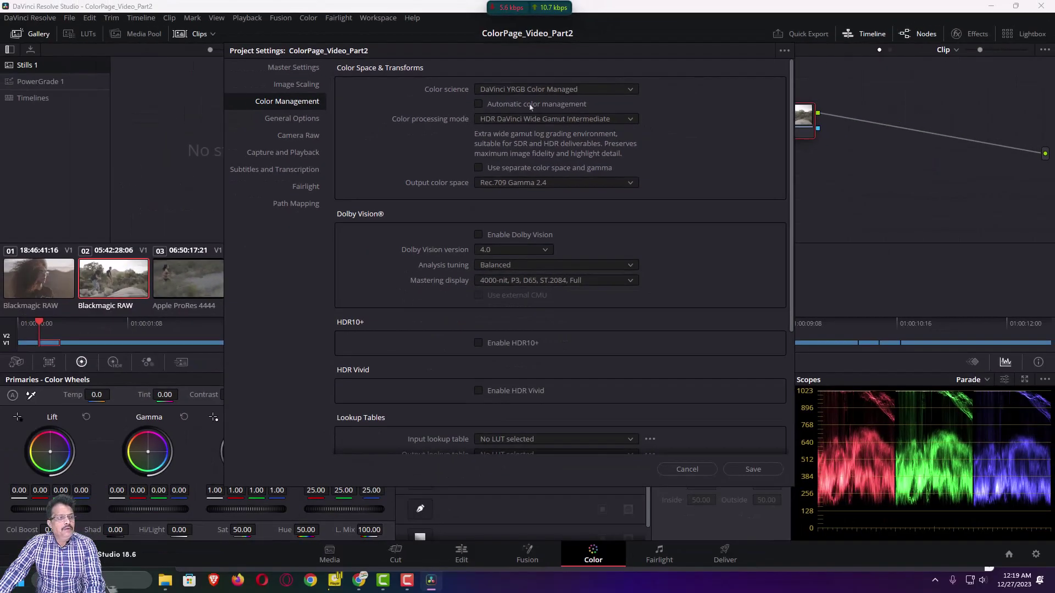
drag(520, 55, 175, 134)
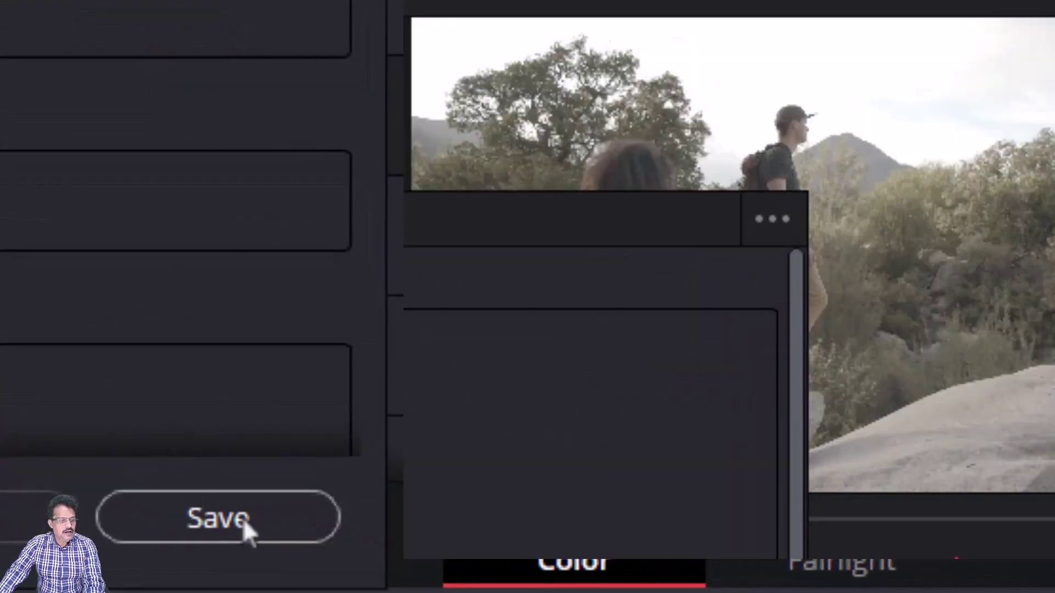
click(244, 518)
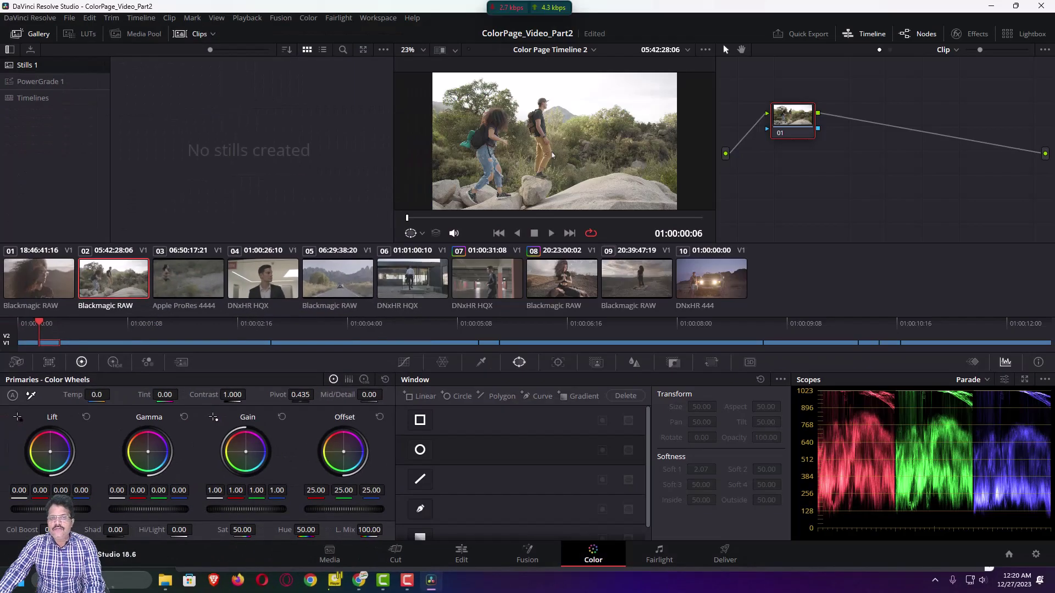
Show clip 01 in the viewer and save project settings with DaVinci YRGB color science.
key(Up)
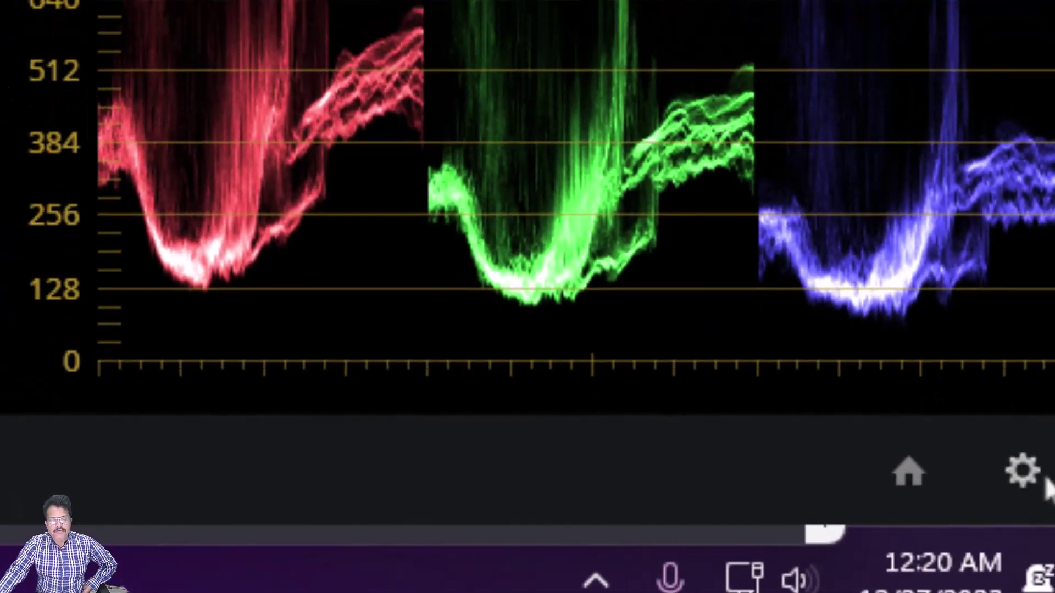
click(973, 423)
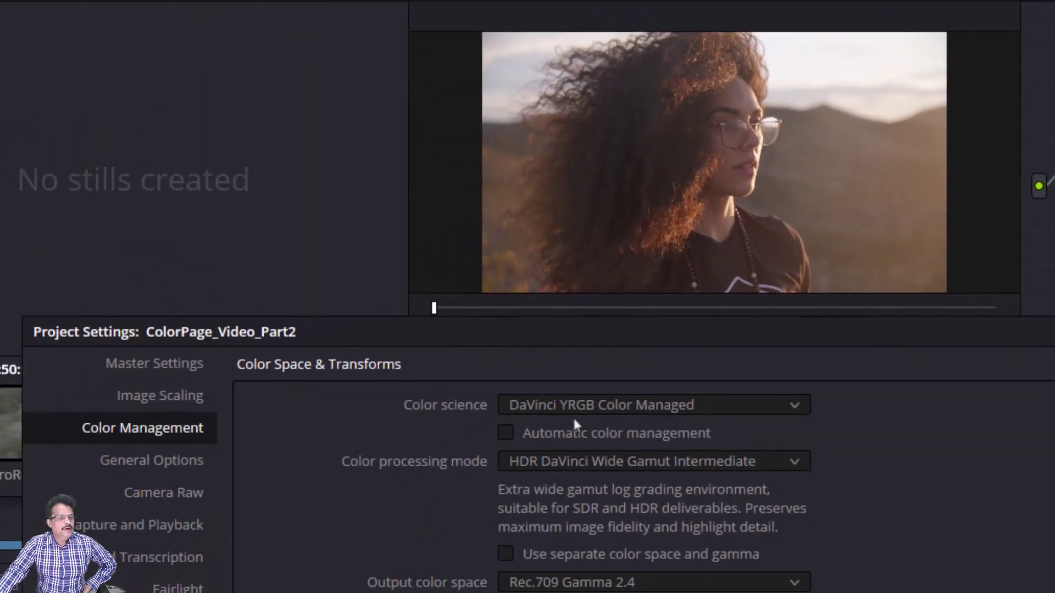
click(545, 132)
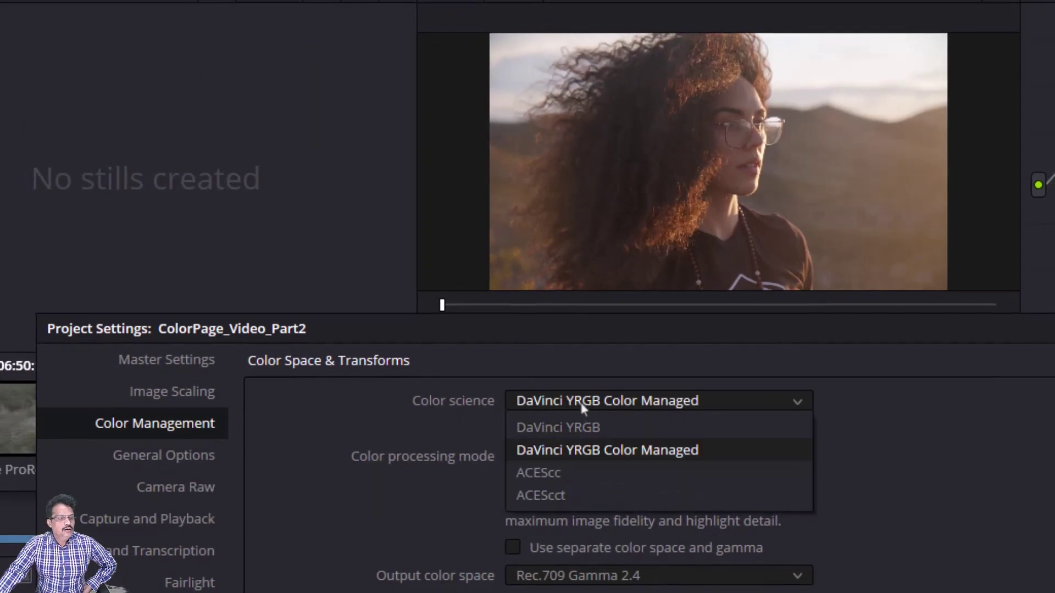
click(579, 428)
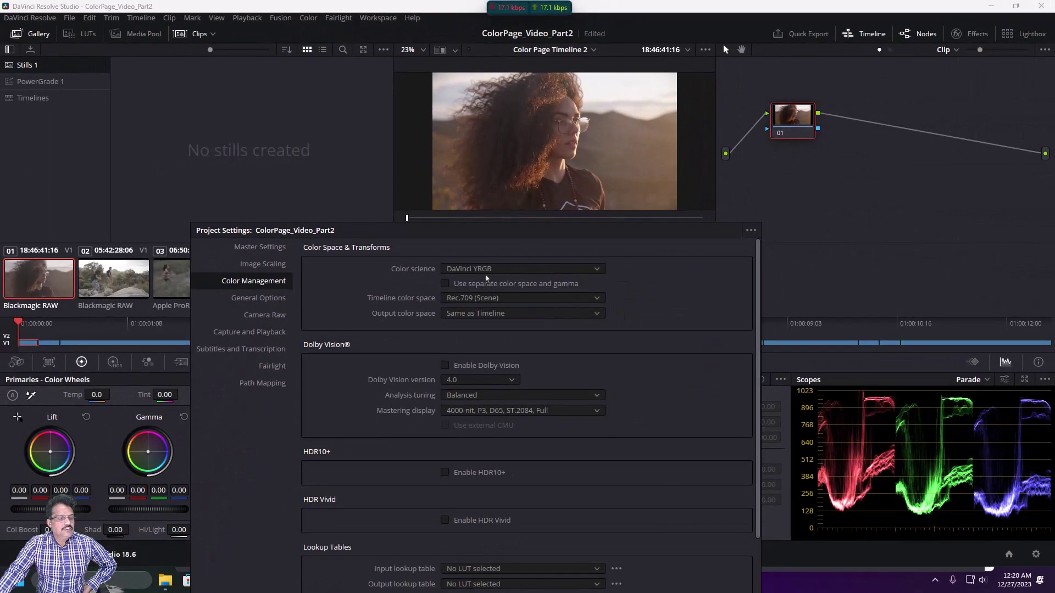
drag(486, 230, 308, 135)
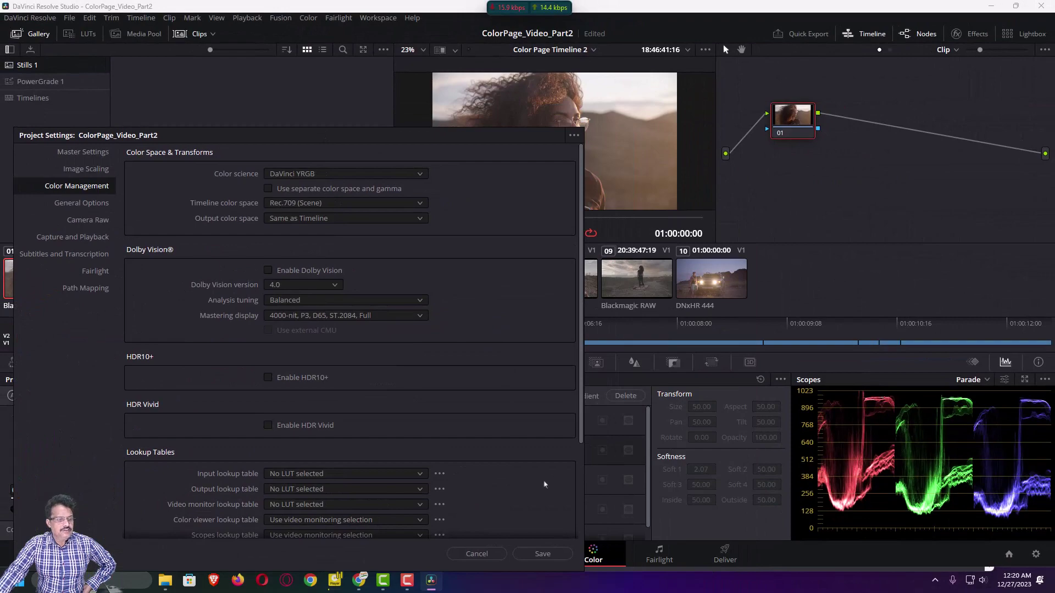
click(544, 554)
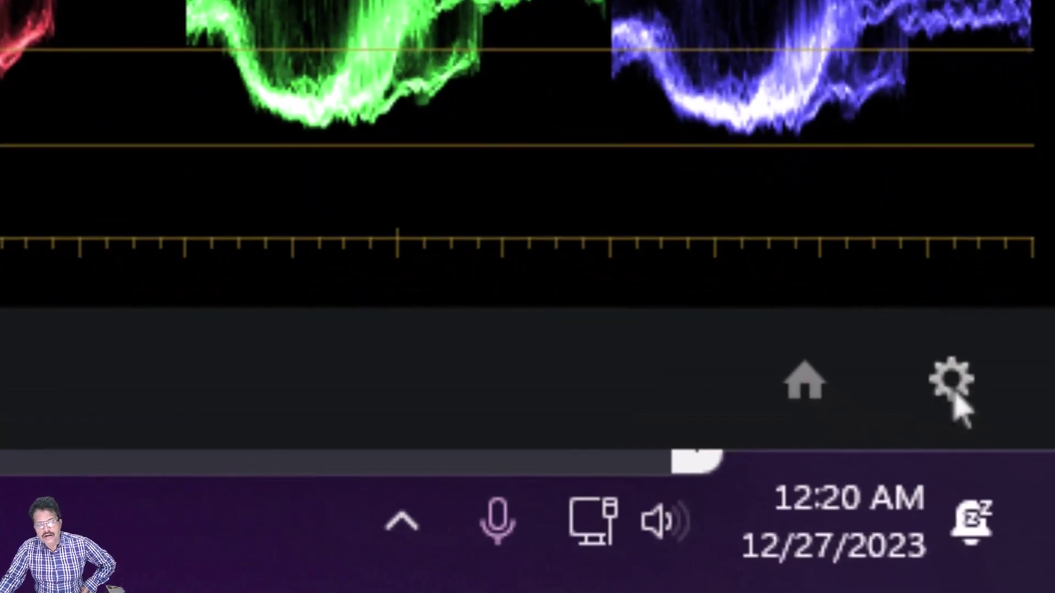
Switch color science to DaVinci YRGB Color Managed, keeping SDR processing mode.
click(983, 431)
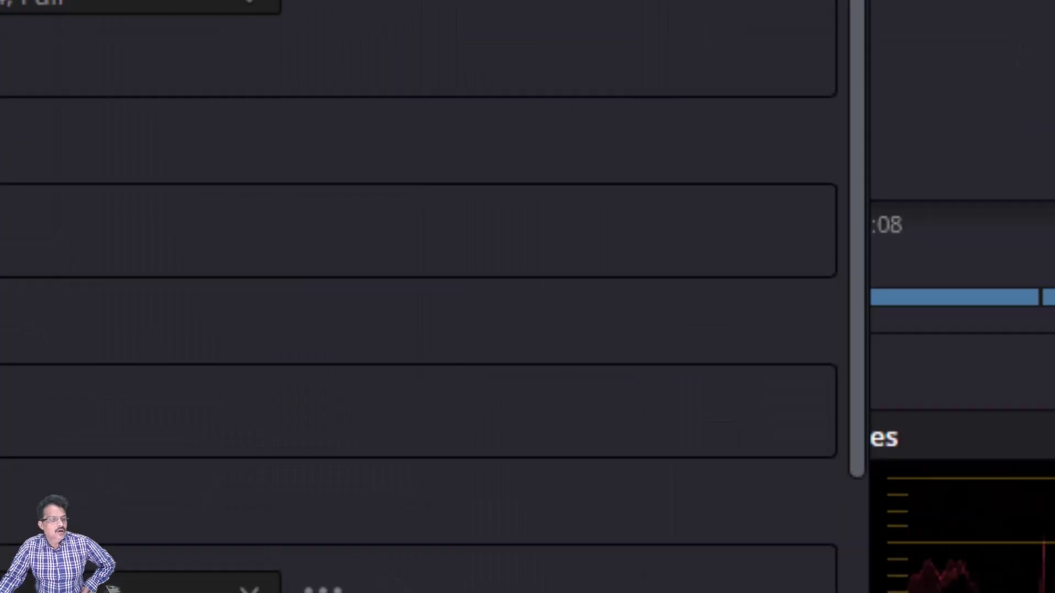
click(568, 138)
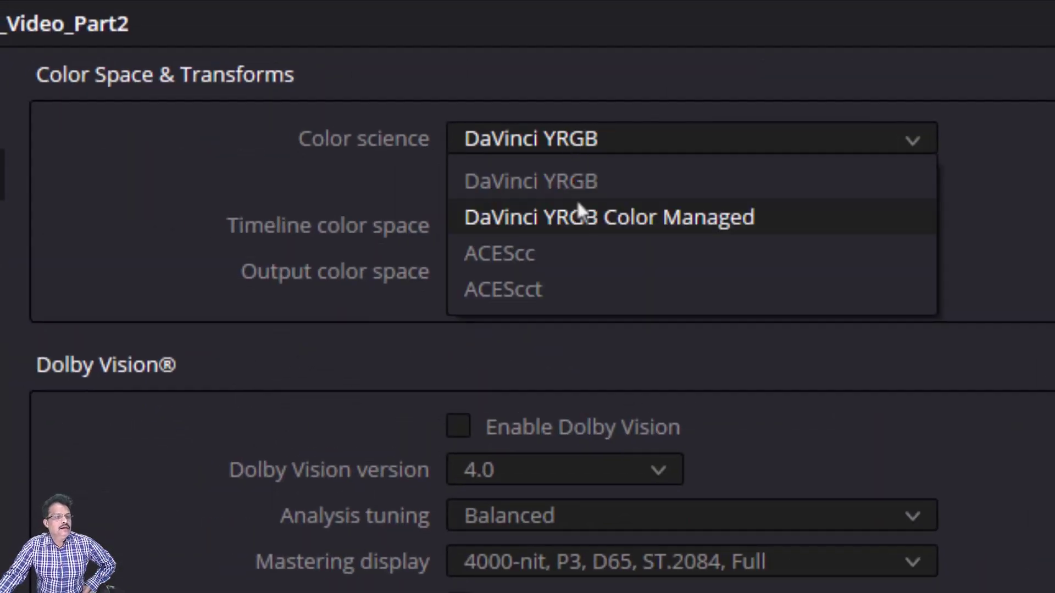
click(579, 217)
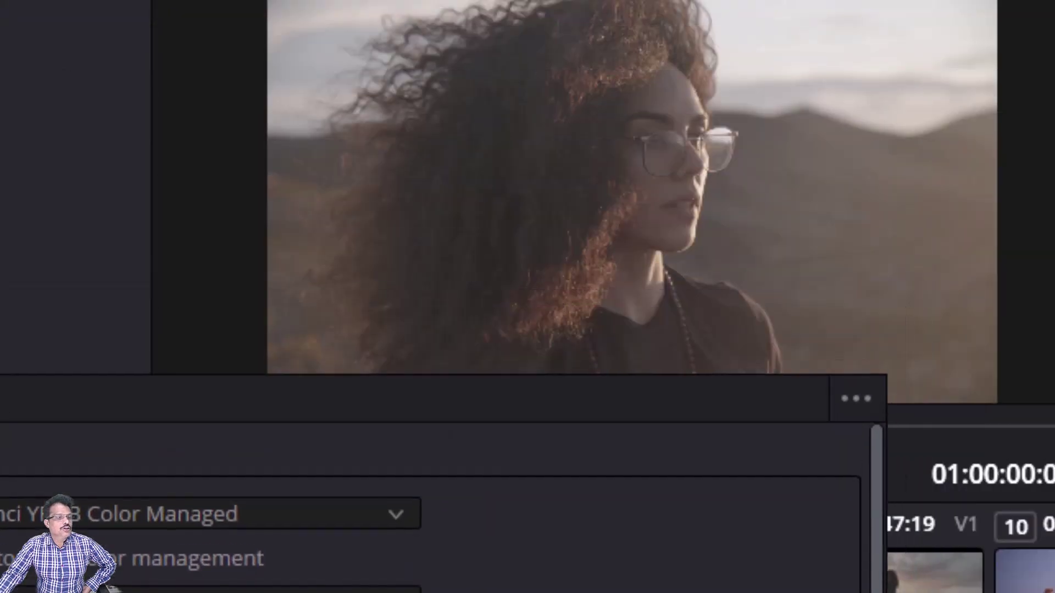
click(571, 231)
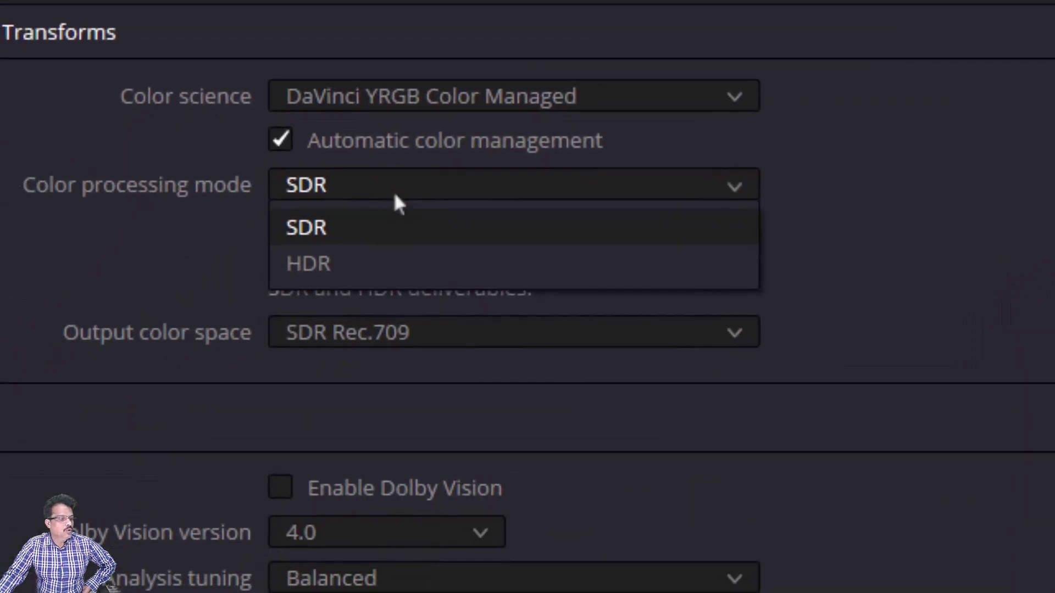
click(225, 400)
click(226, 399)
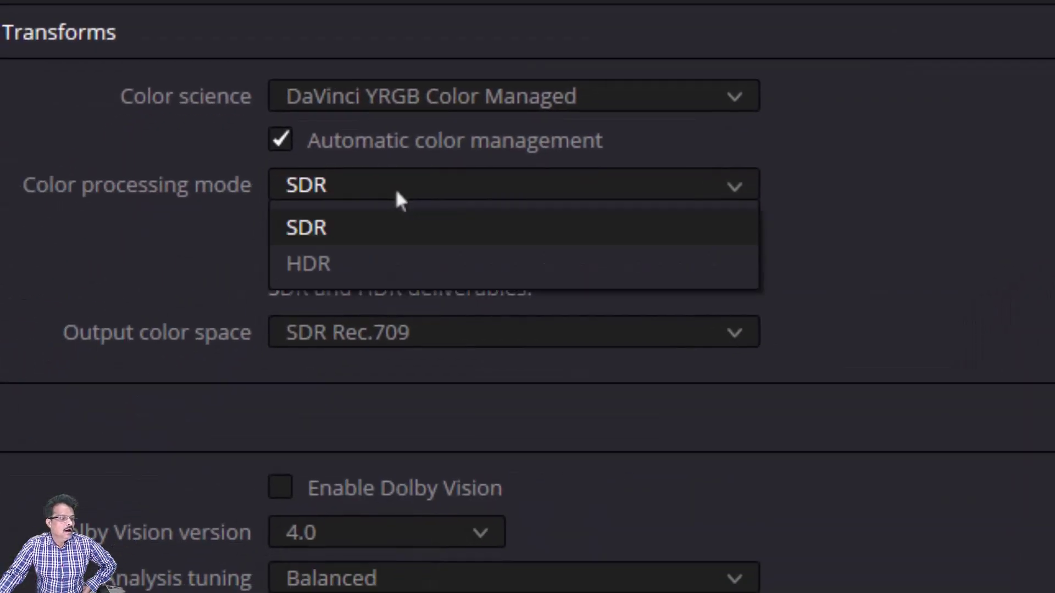
click(387, 229)
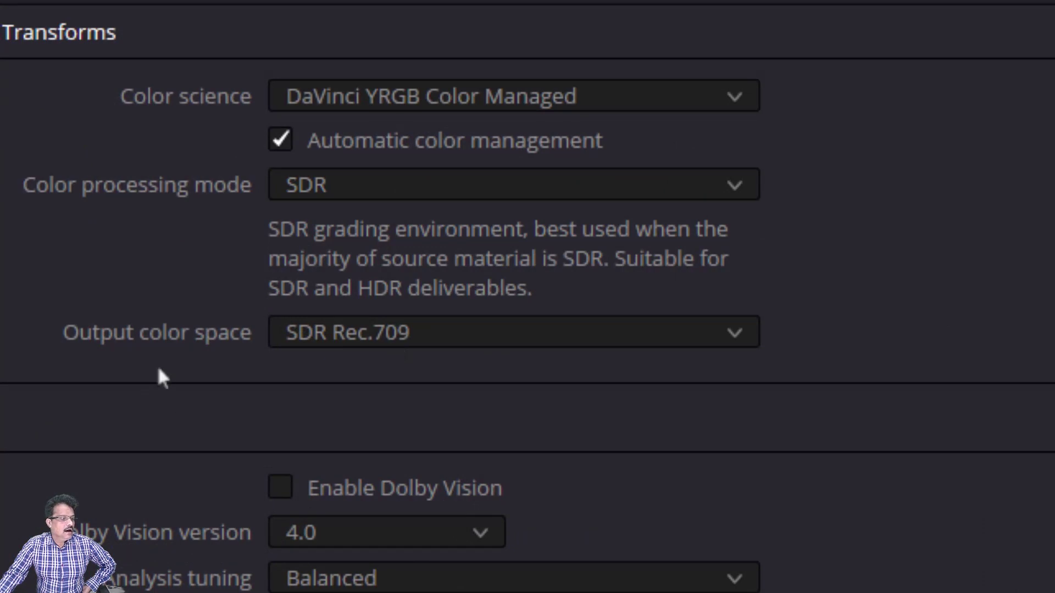
Disable automatic color management, pick HDR DaVinci Wide Gamut Intermediate and Rec.709 Gamma 2.4 output, then save.
click(280, 141)
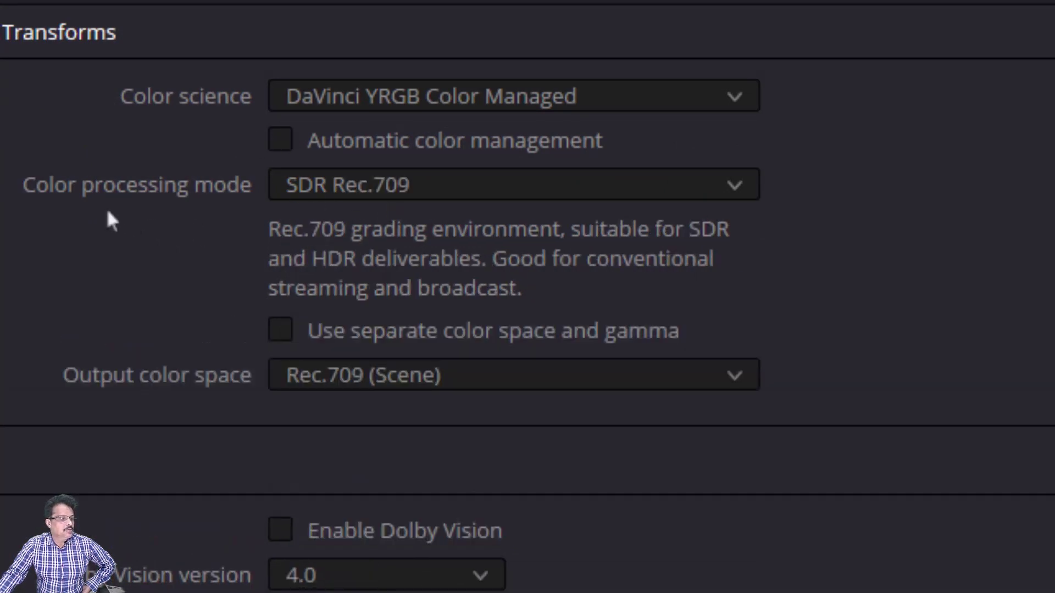
click(414, 190)
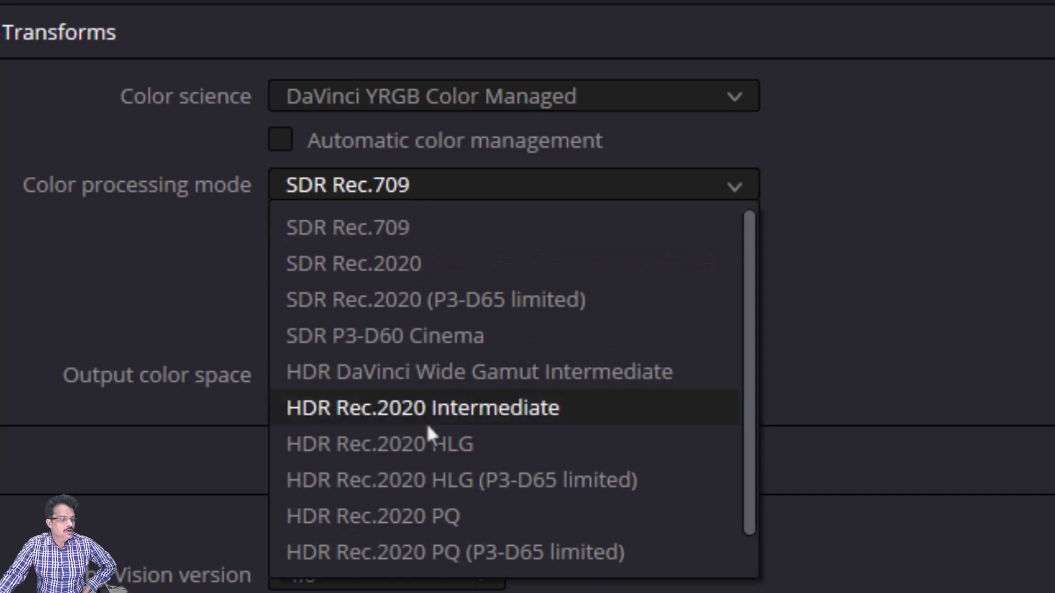
click(402, 380)
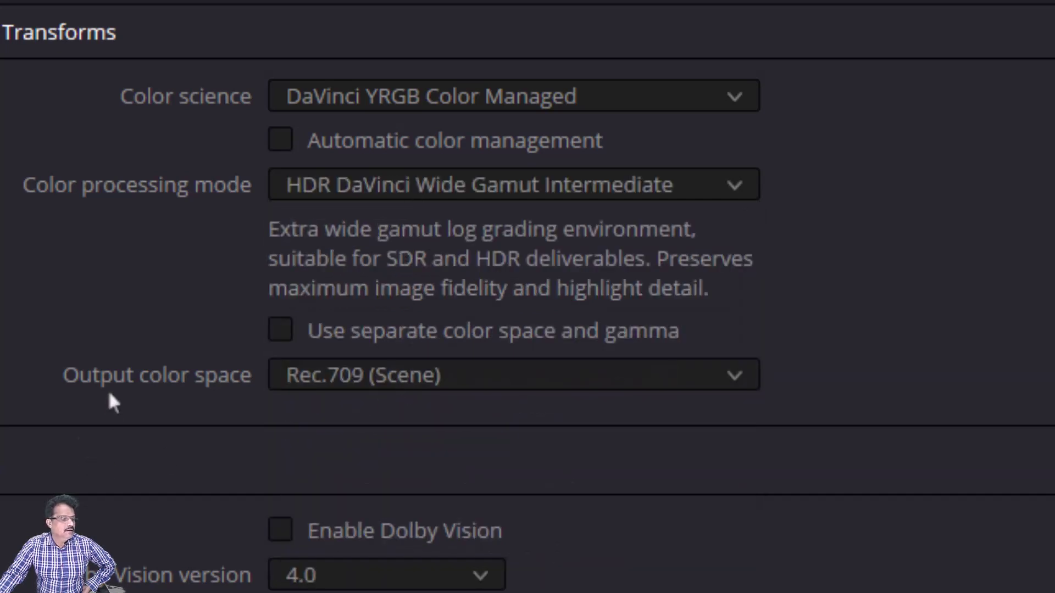
click(378, 377)
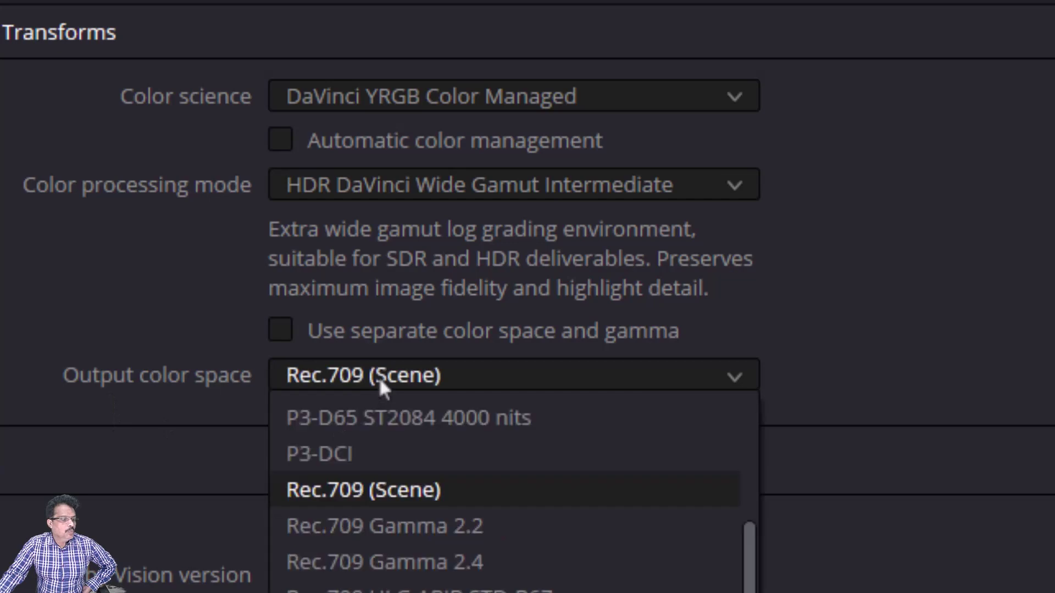
click(372, 561)
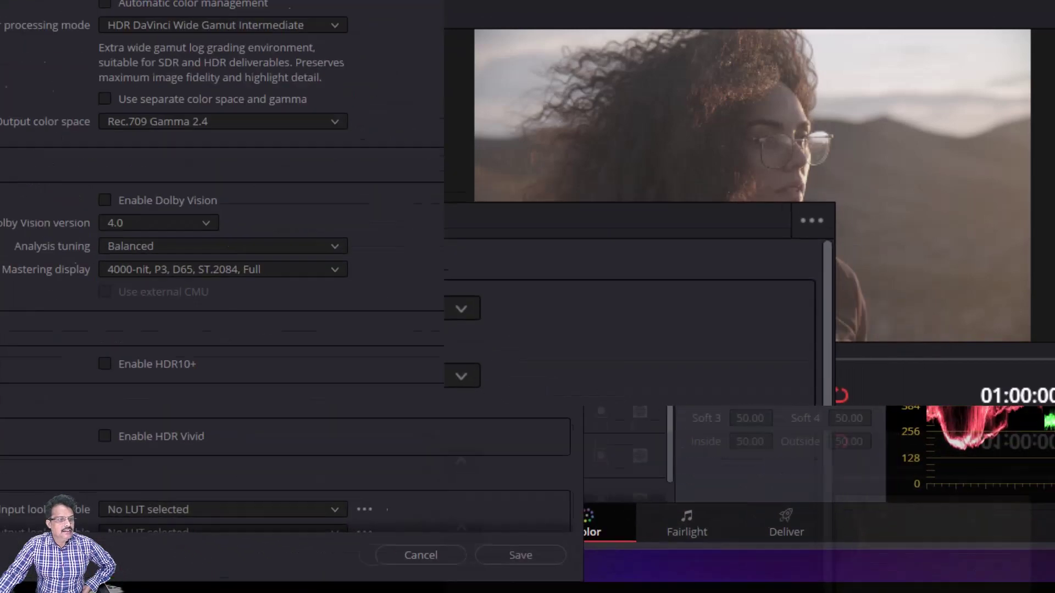
click(521, 555)
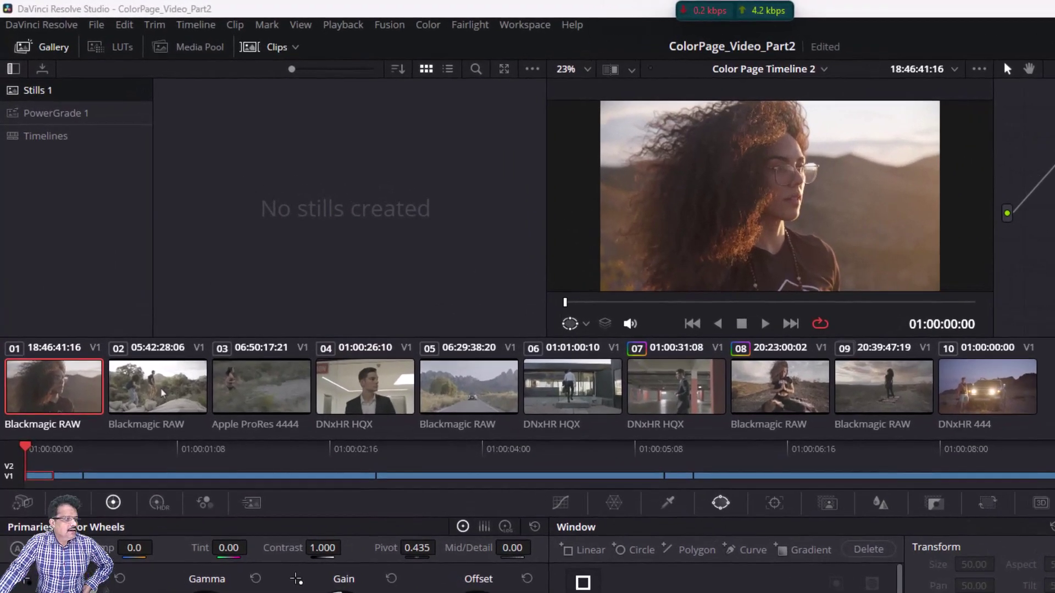
click(114, 282)
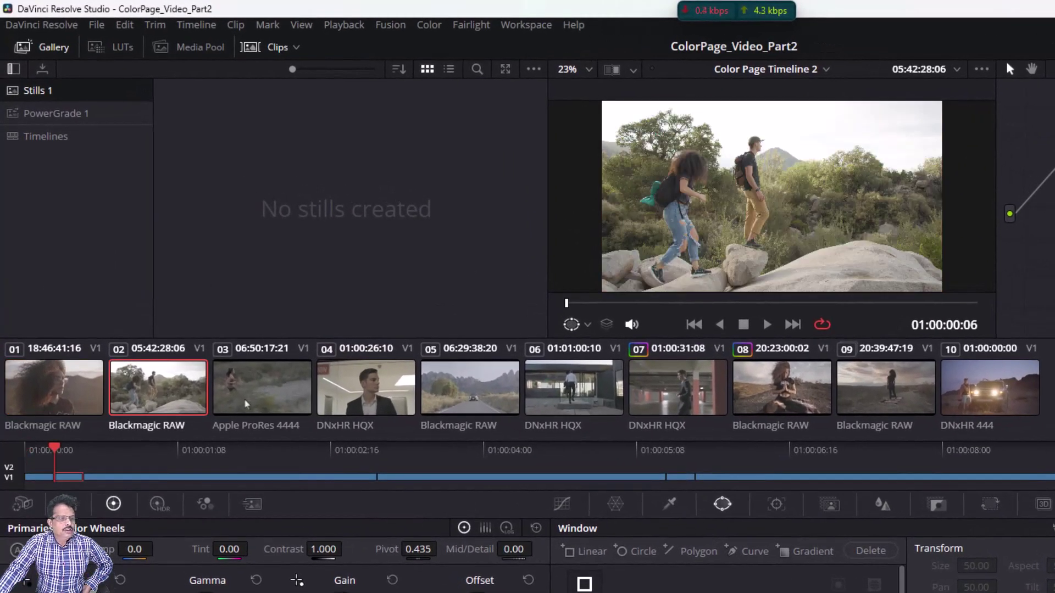
click(247, 405)
click(361, 392)
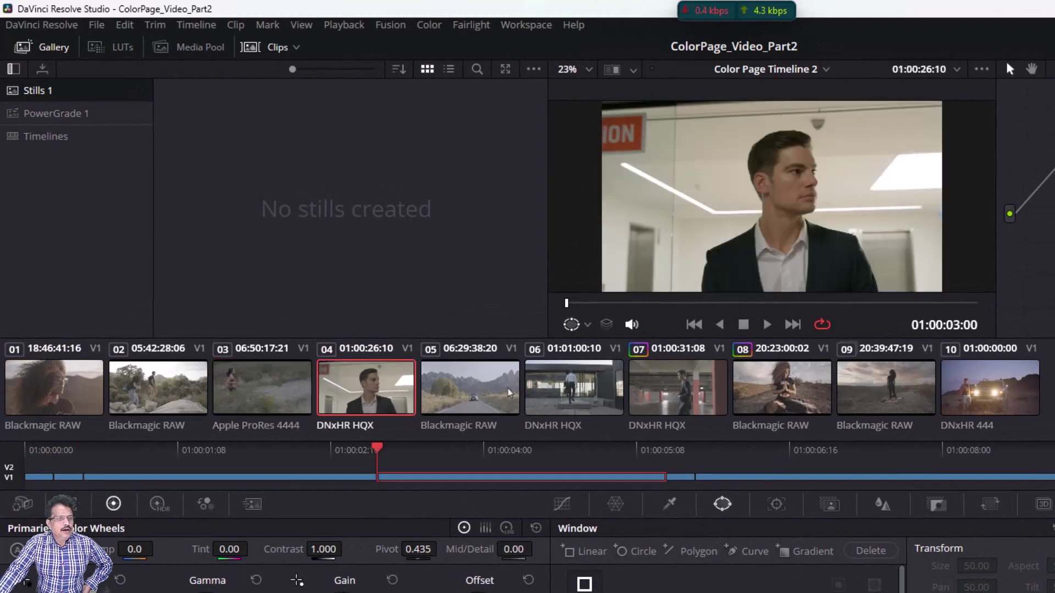
click(508, 391)
click(574, 391)
click(686, 390)
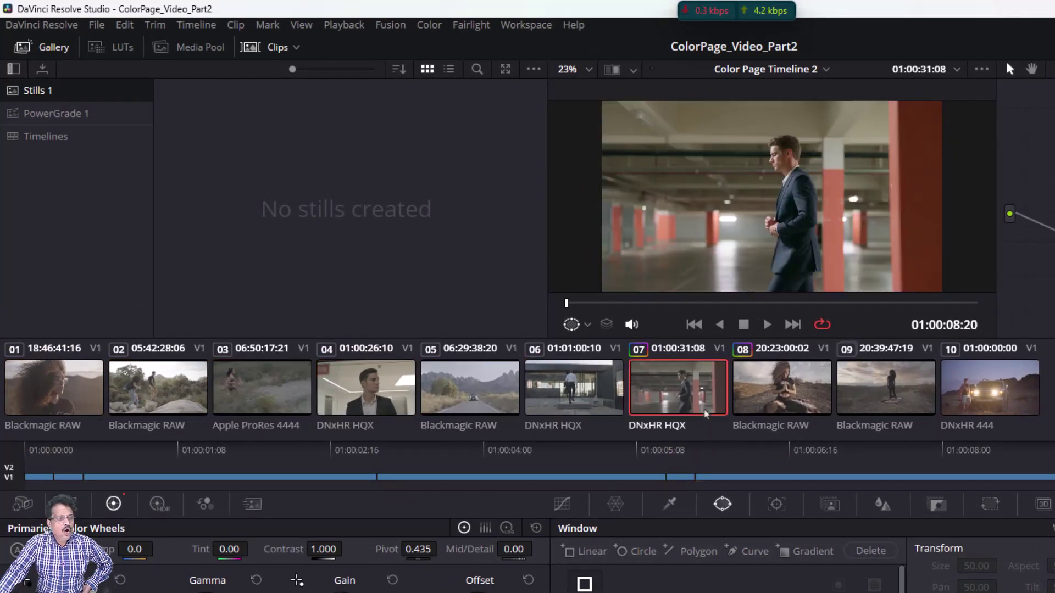
click(762, 389)
click(865, 396)
click(957, 389)
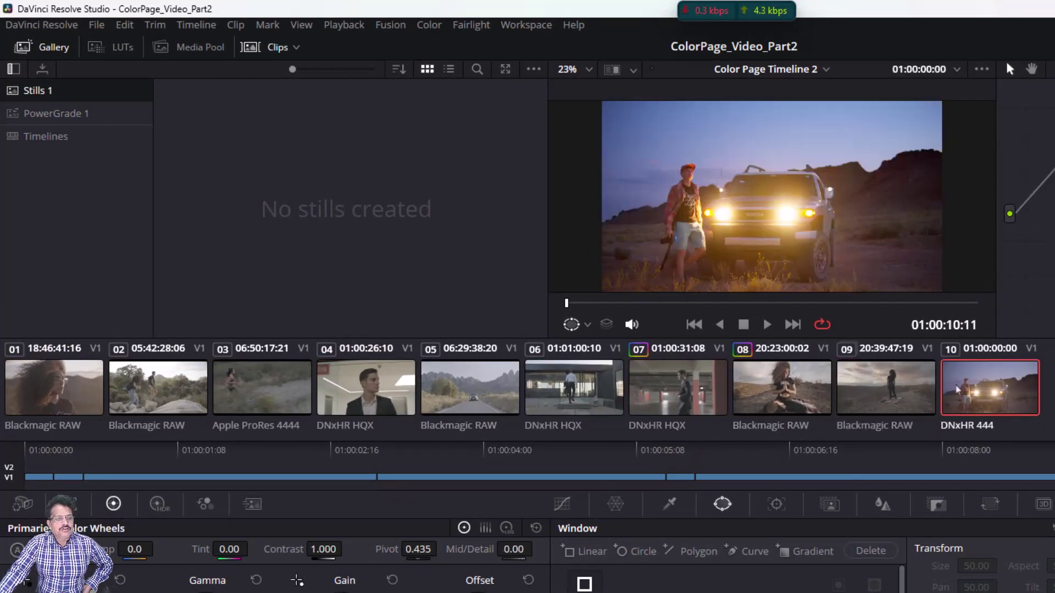
click(883, 384)
click(770, 388)
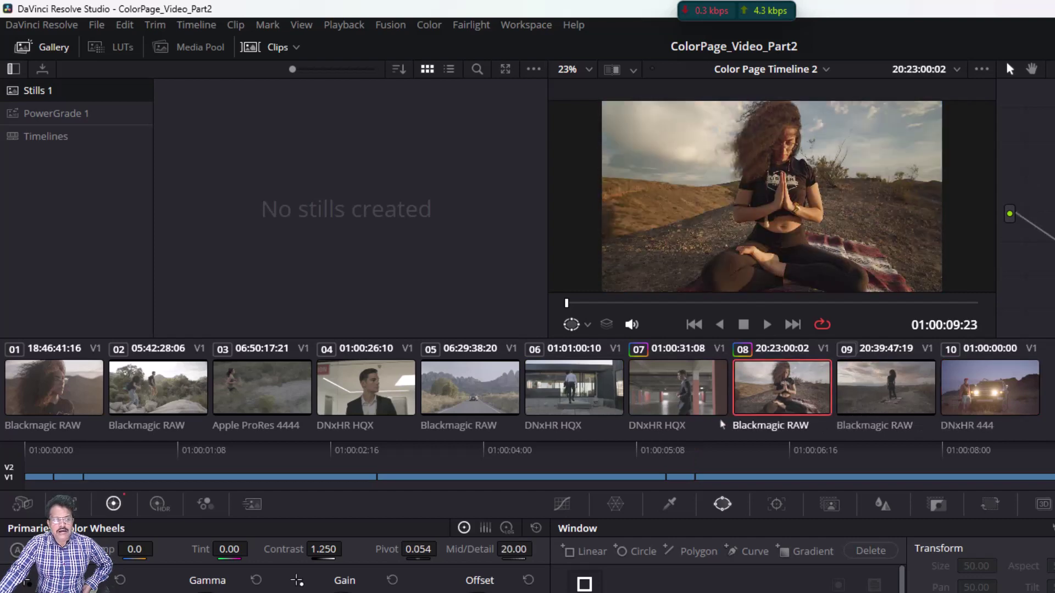
click(655, 384)
click(578, 385)
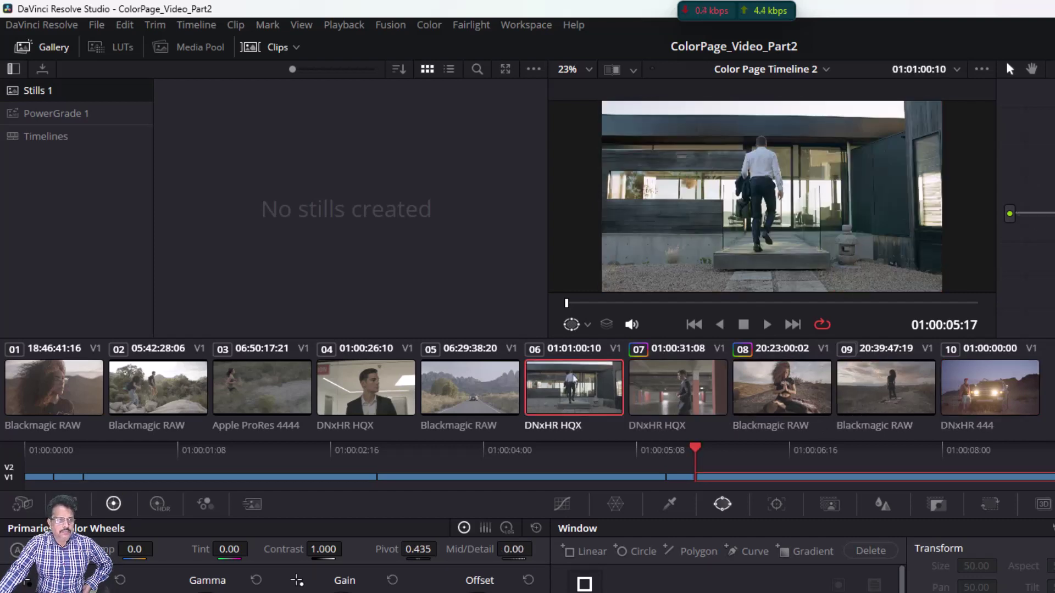
click(476, 394)
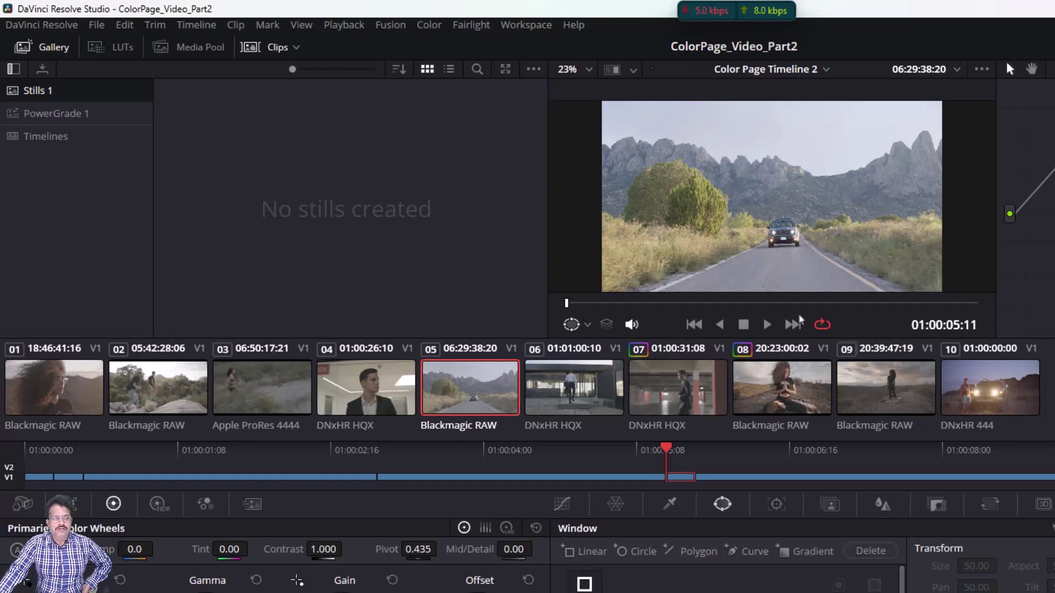
click(888, 393)
click(1003, 406)
click(887, 398)
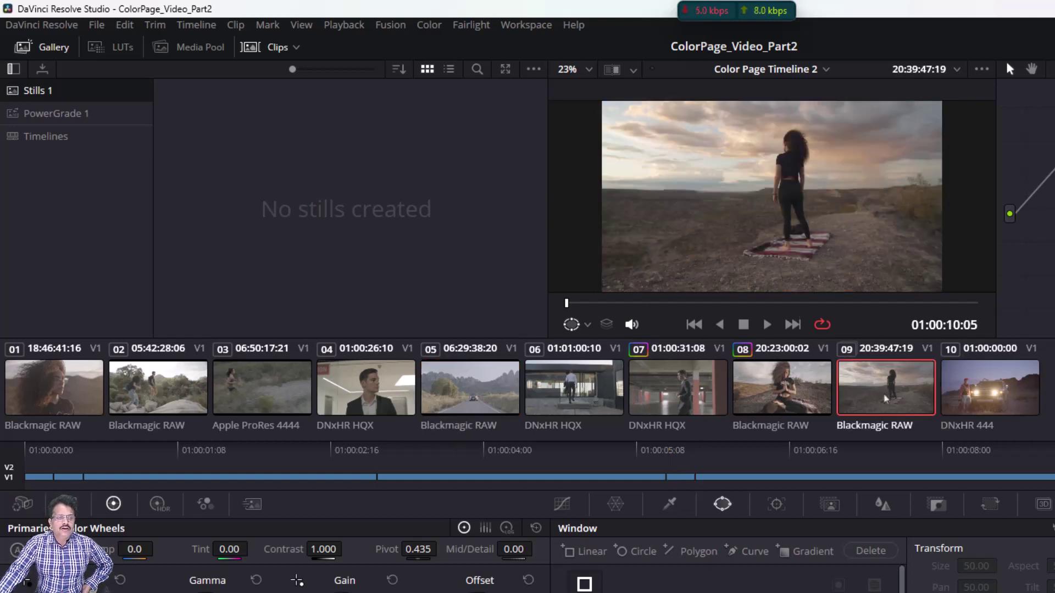
click(783, 390)
click(676, 393)
click(591, 392)
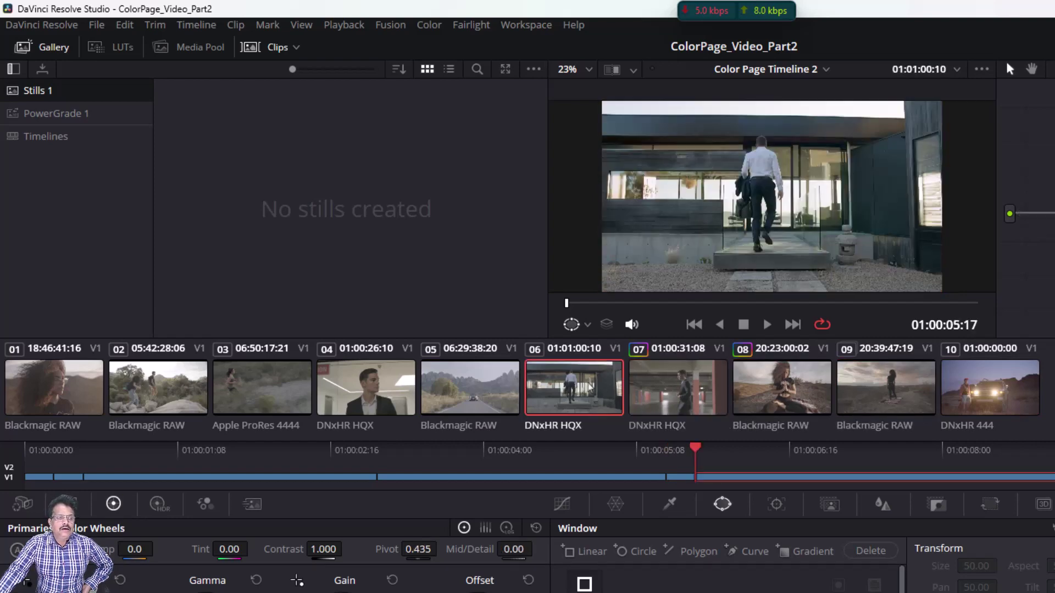
click(483, 391)
click(372, 387)
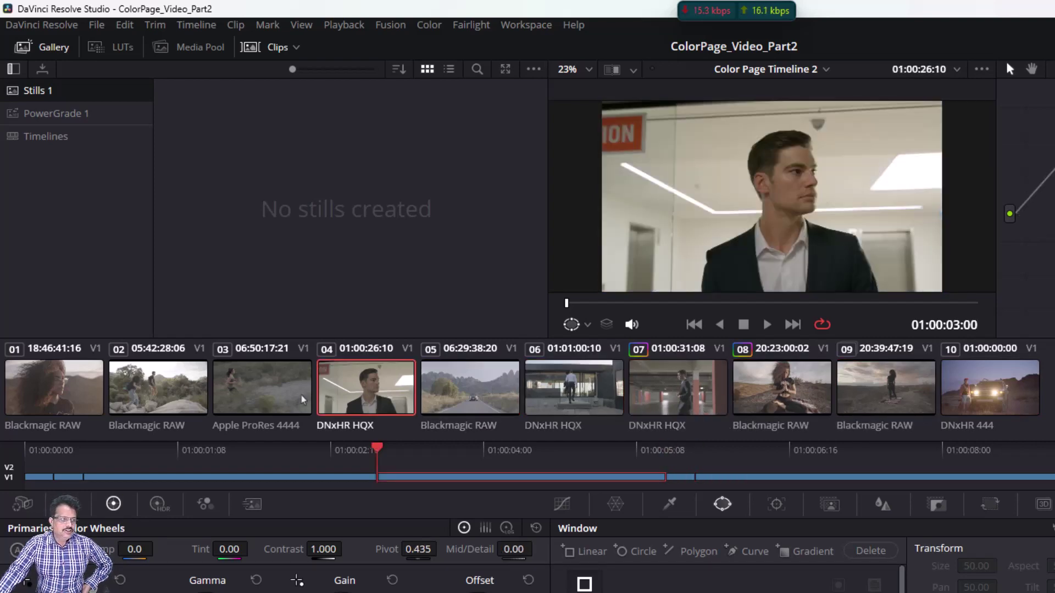
click(259, 389)
click(173, 391)
click(52, 388)
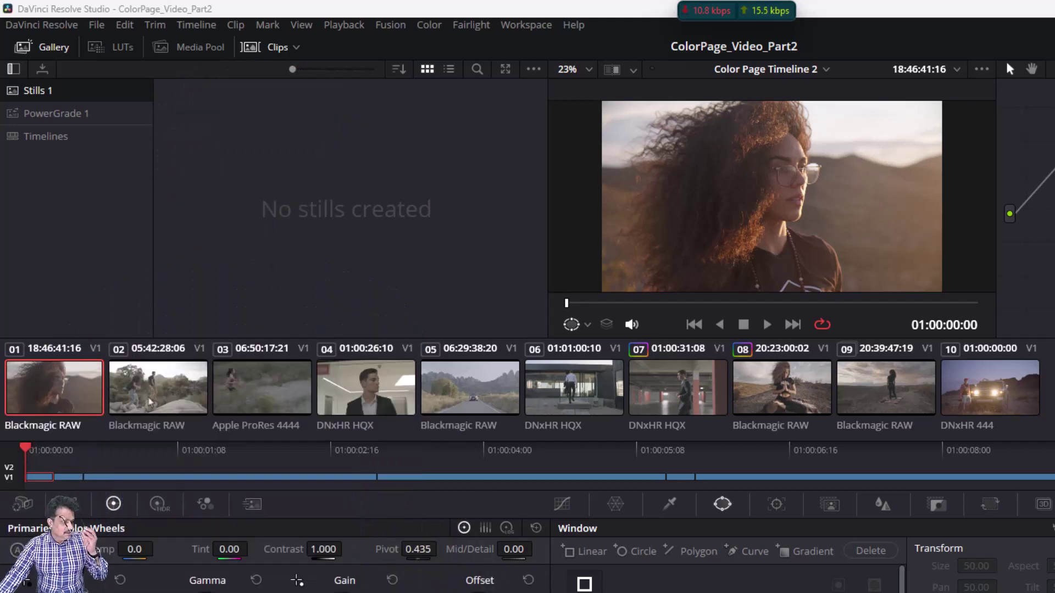
click(178, 394)
click(78, 400)
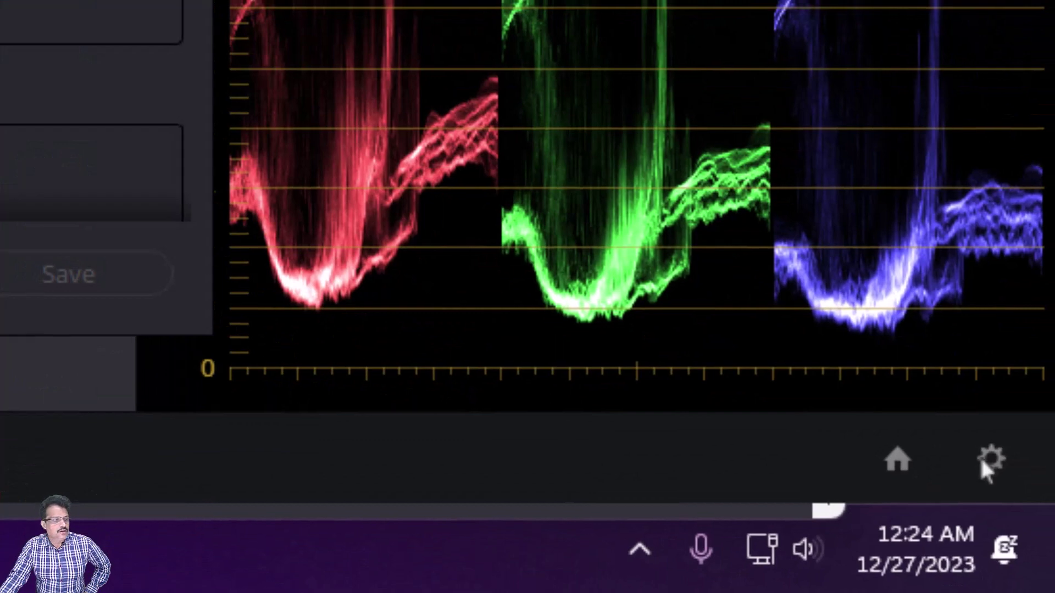
click(981, 463)
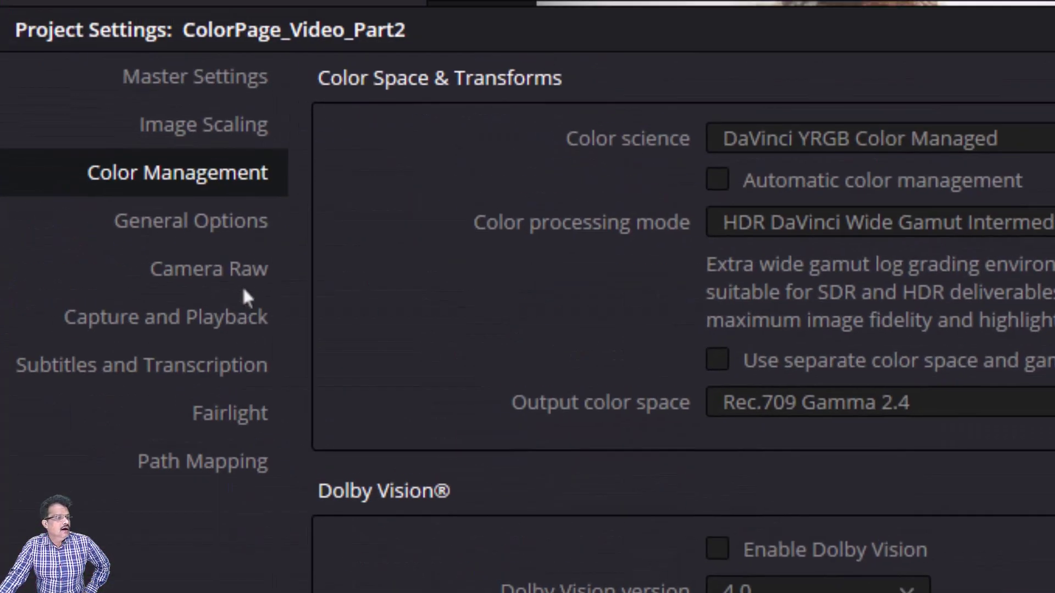
click(242, 283)
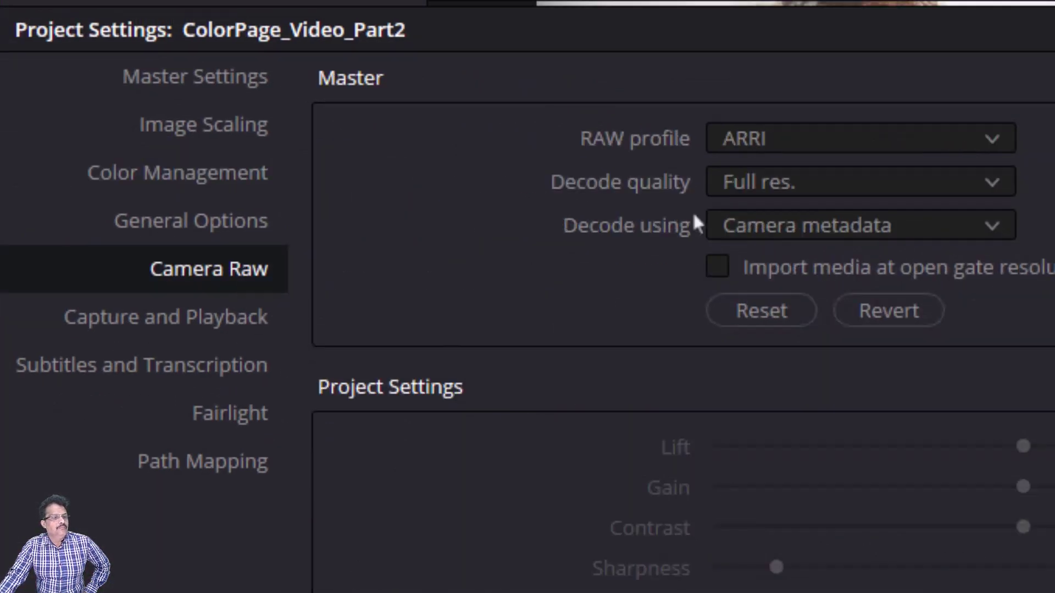
click(984, 143)
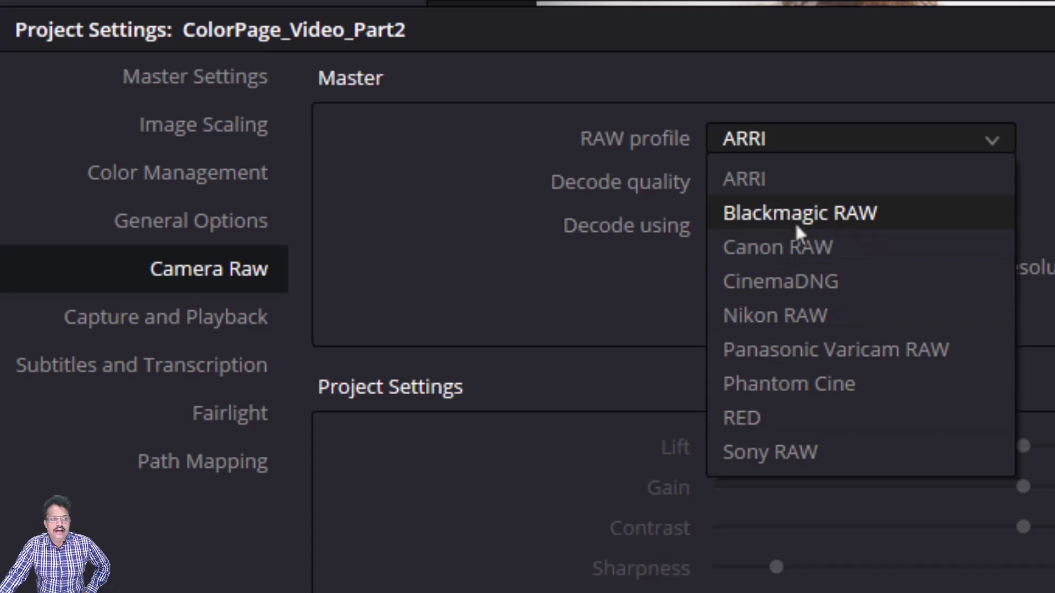
click(629, 79)
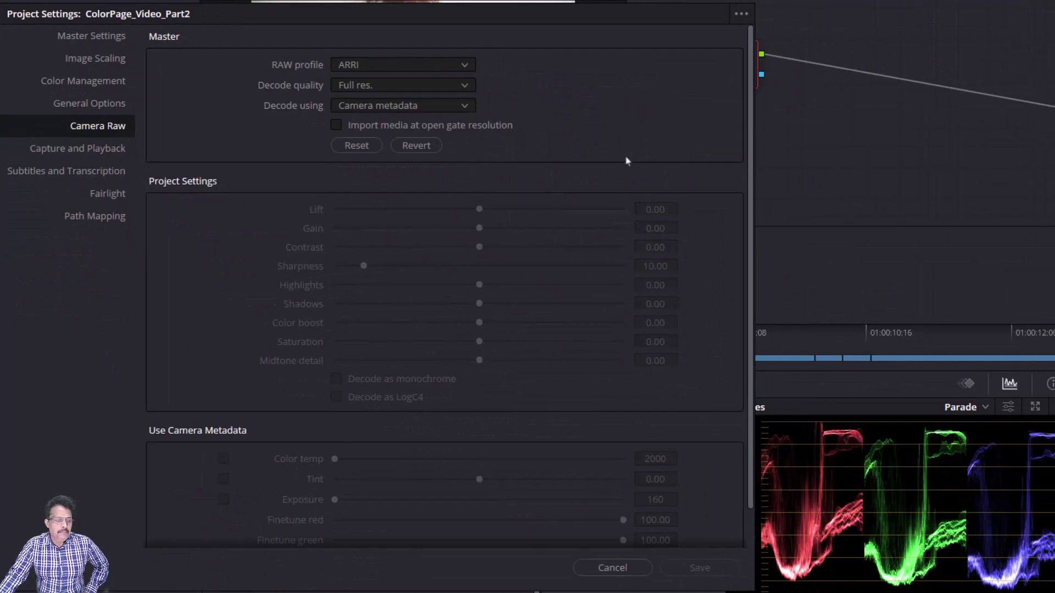
click(612, 566)
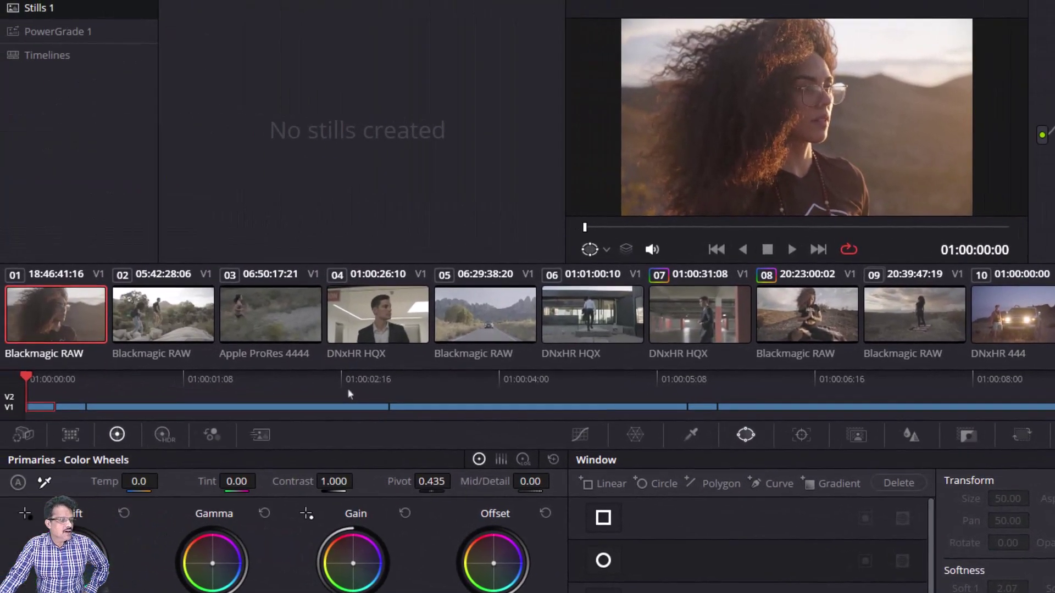
Load clip 03, the Apple ProRes 4444 running woman shot, into the viewer.
click(276, 321)
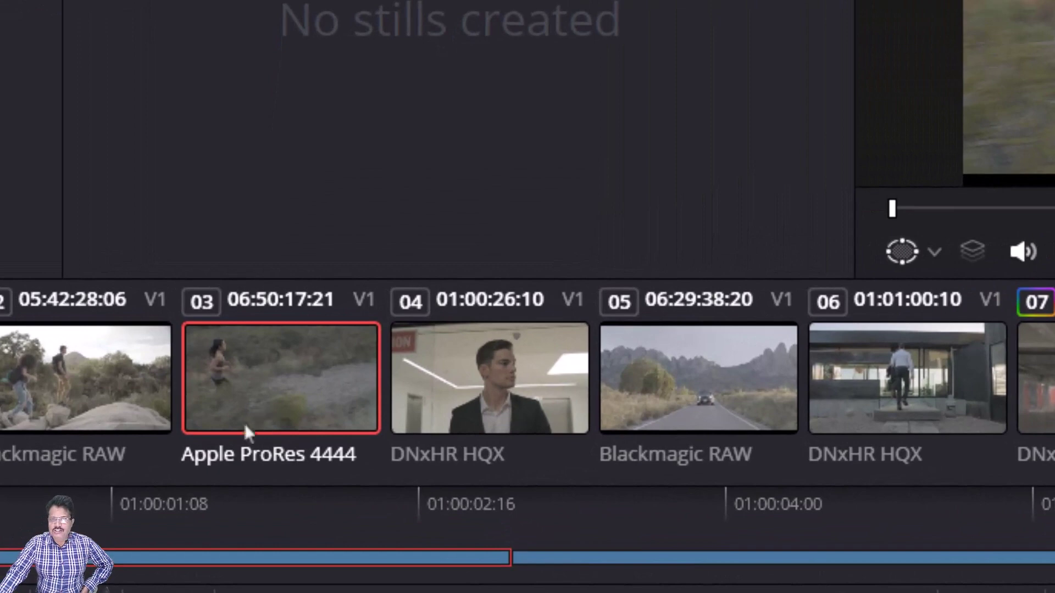
Inspect clip 03's LUT and Input Color Space submenus, leaving it on Blackmagic Design.
right_click(276, 376)
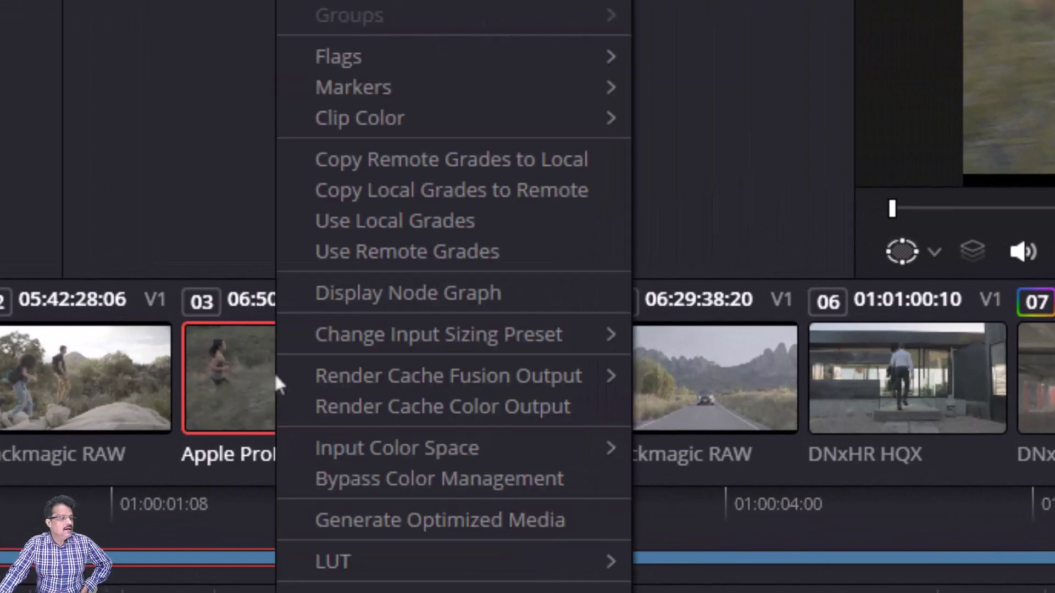
mouse_move(297, 446)
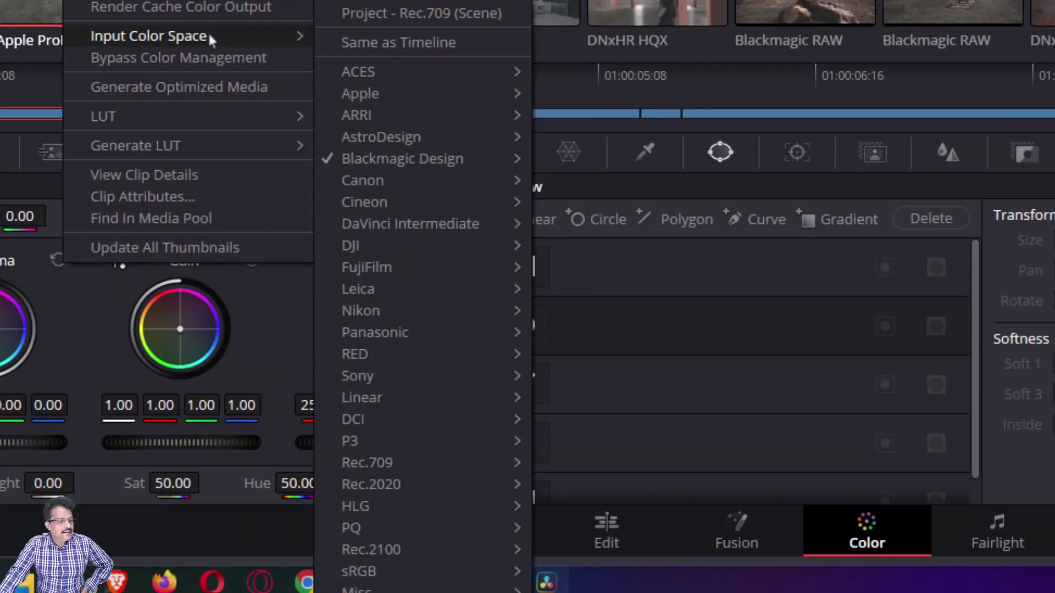
mouse_move(362, 73)
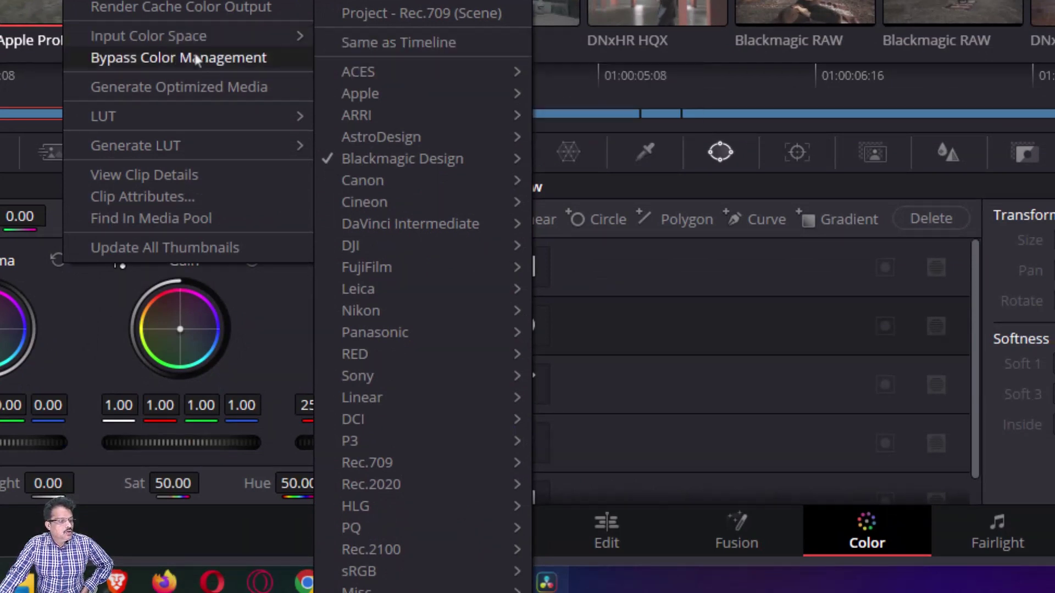
mouse_move(417, 159)
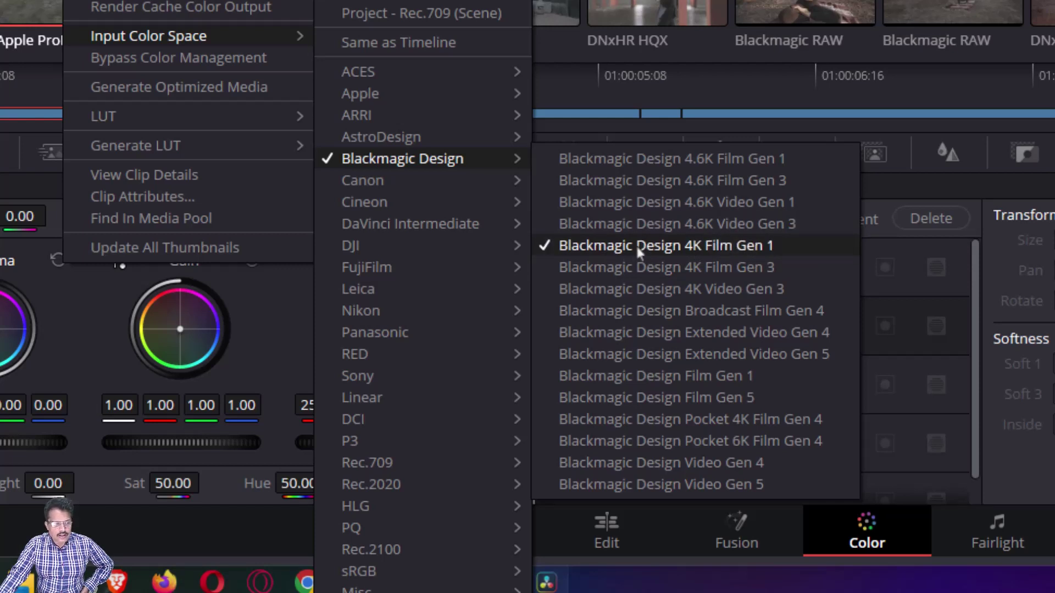
mouse_move(440, 189)
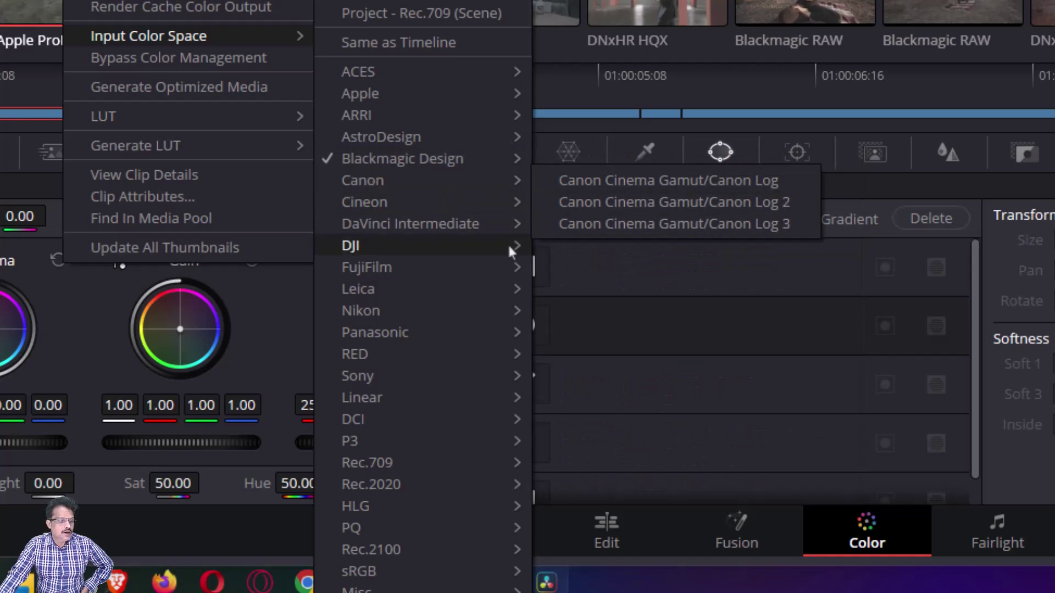
mouse_move(449, 254)
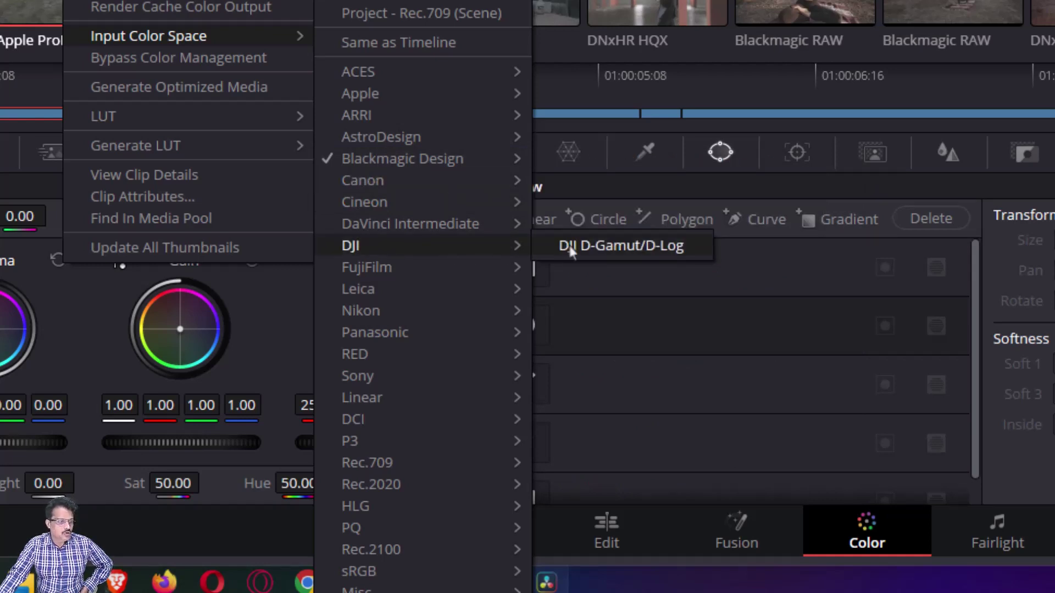
mouse_move(421, 308)
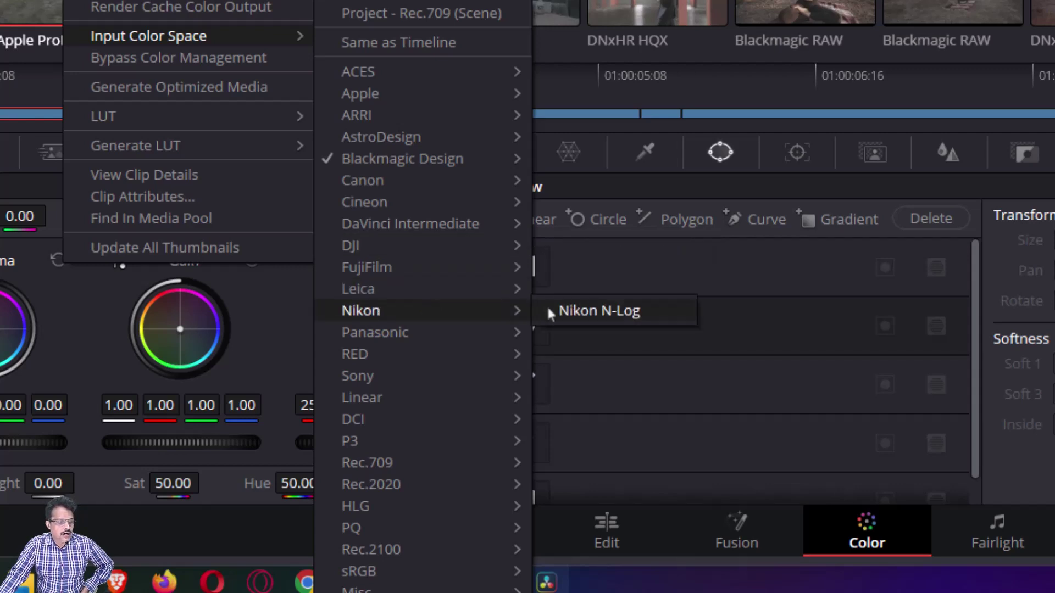
mouse_move(466, 354)
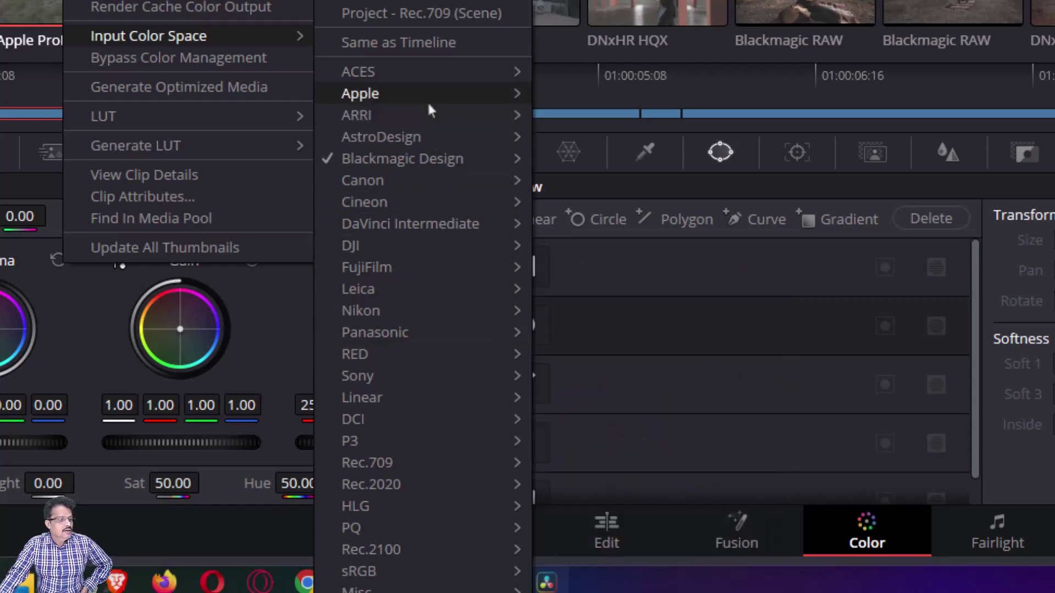
mouse_move(421, 121)
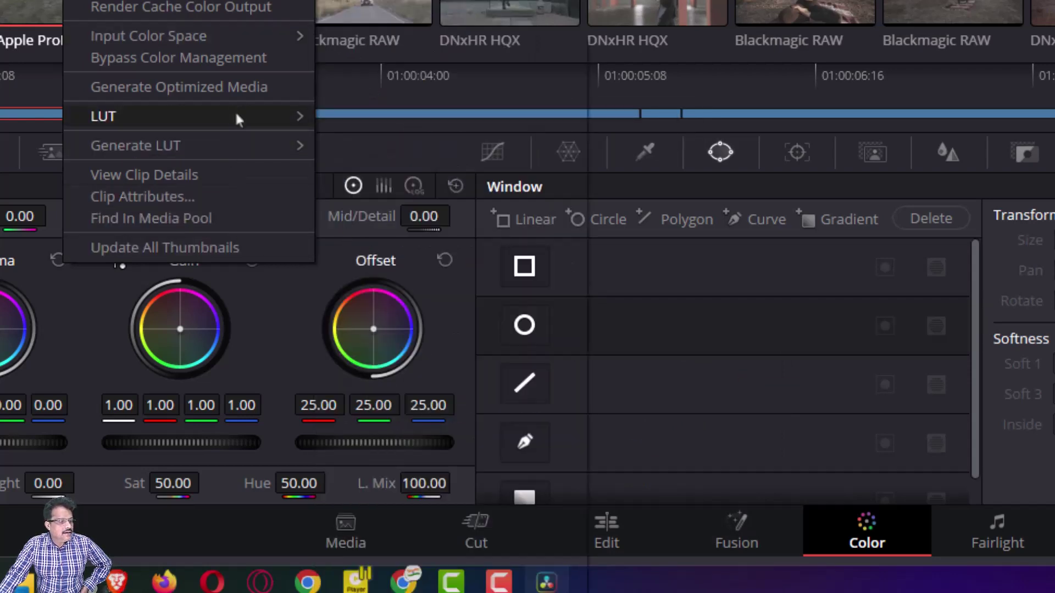
mouse_move(229, 33)
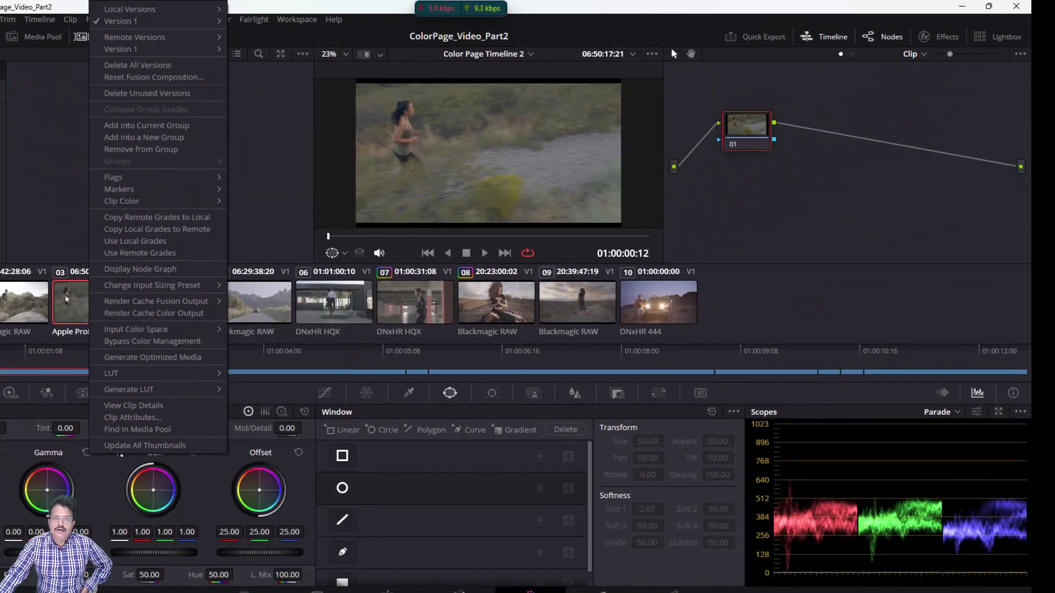
Check clip 04's Blackmagic Design 4.6K Film Gen 1 input colour space, then show clip 07.
click(65, 299)
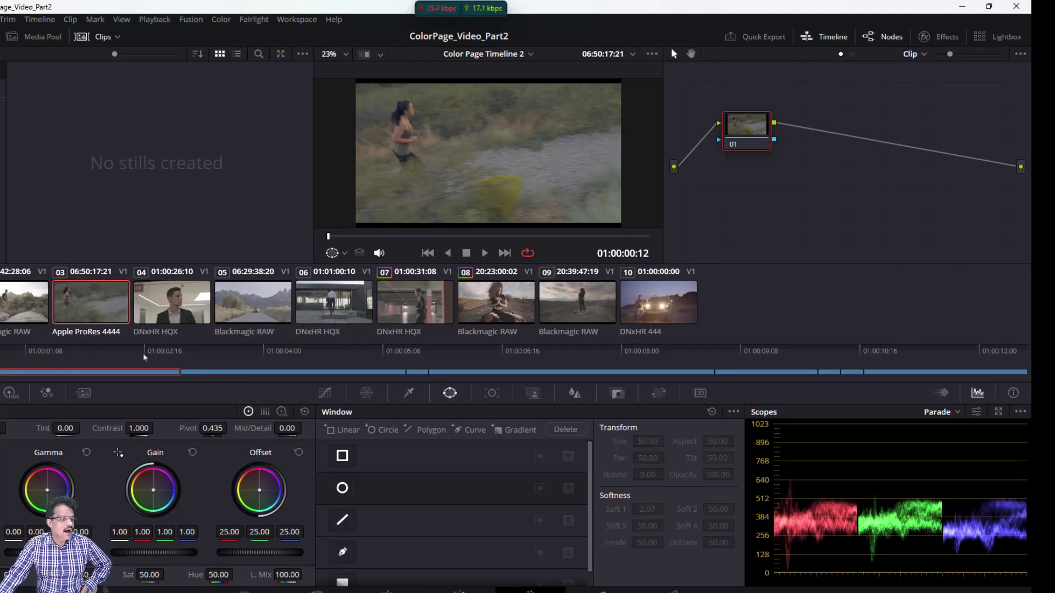
click(158, 302)
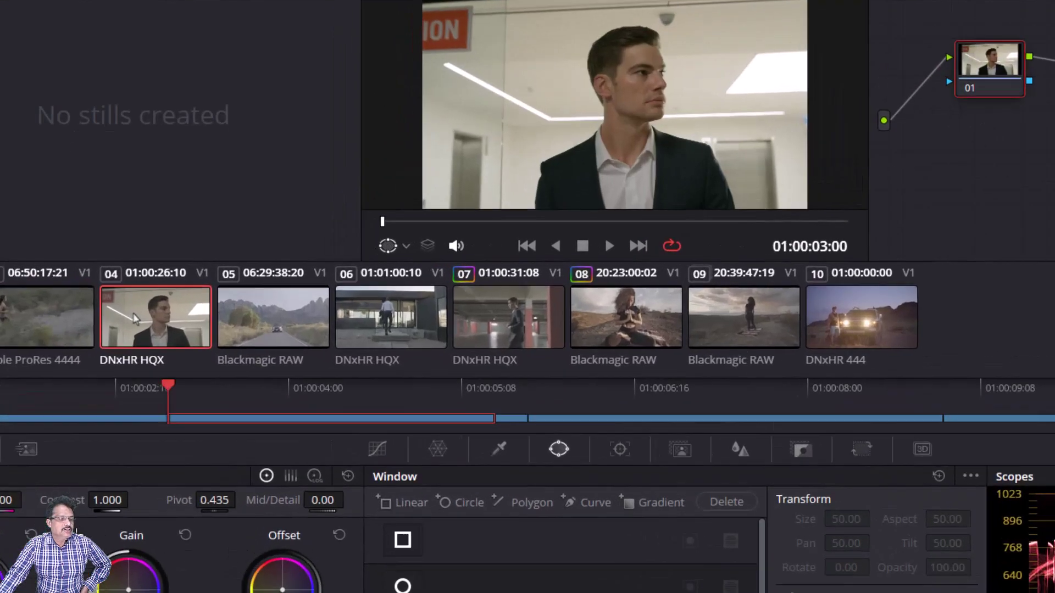
right_click(157, 302)
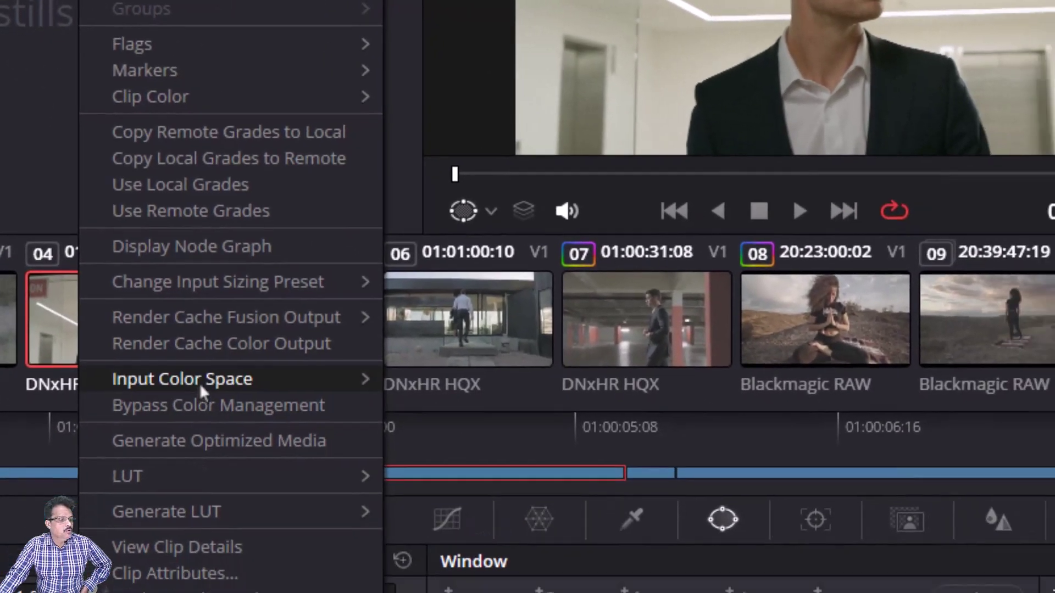
mouse_move(217, 414)
mouse_move(406, 452)
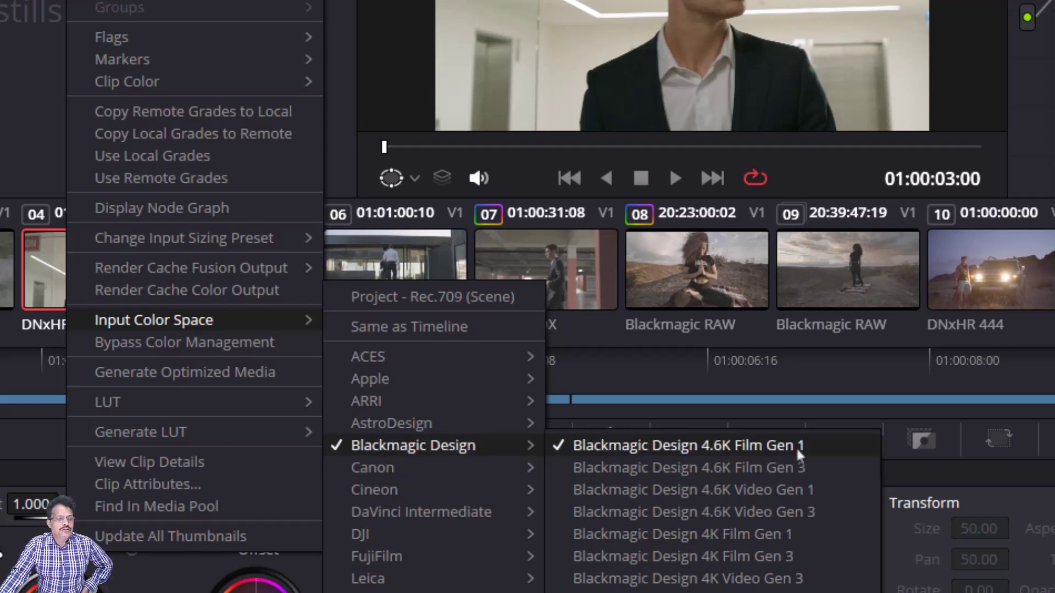
click(573, 259)
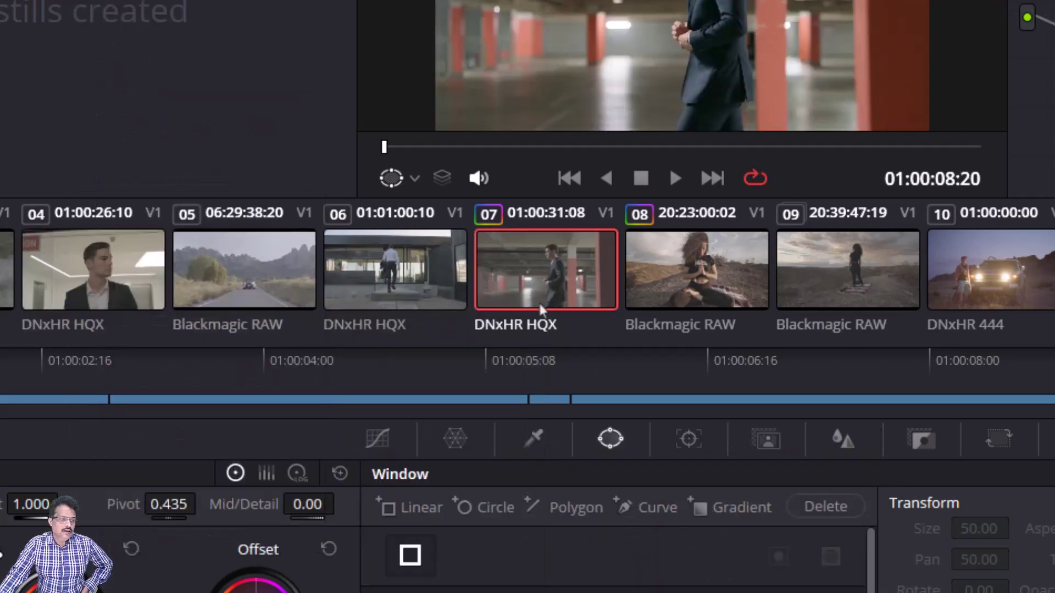
Load clip 06 and reconfirm its Blackmagic Design 4.6K input colour space.
click(402, 282)
right_click(401, 282)
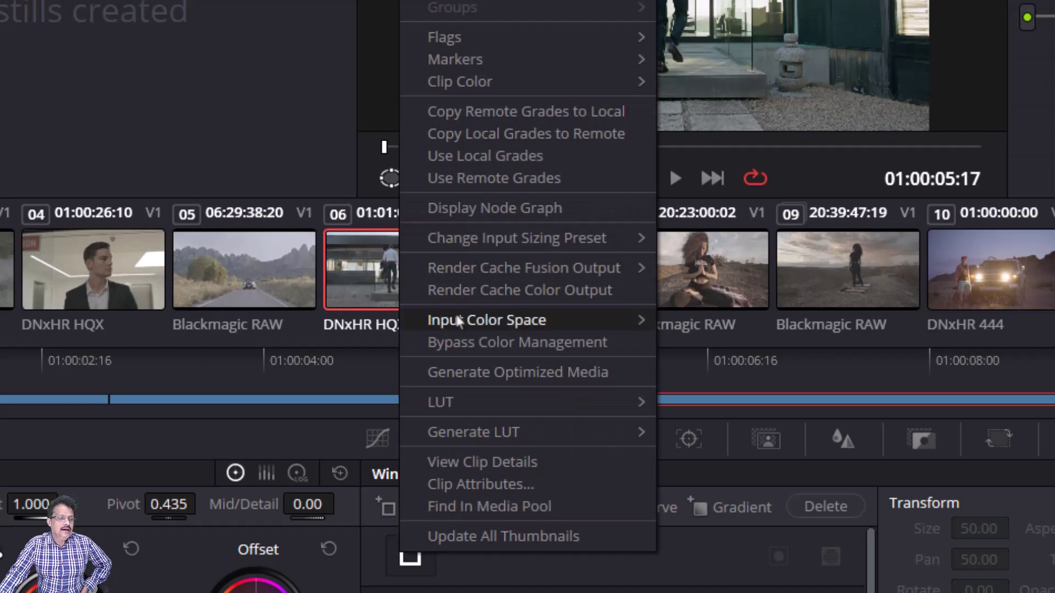
mouse_move(457, 319)
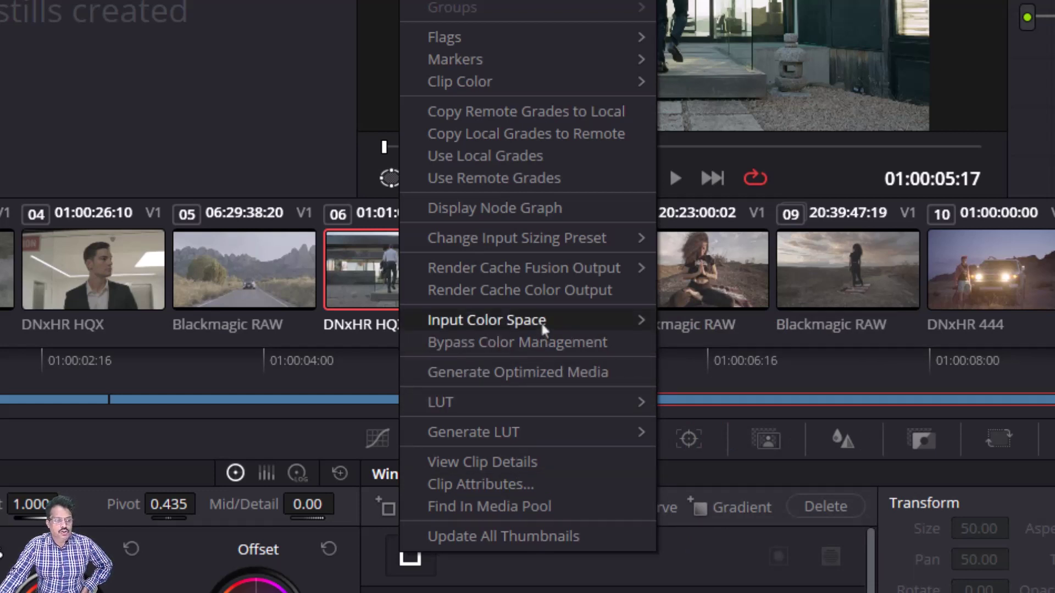
mouse_move(541, 322)
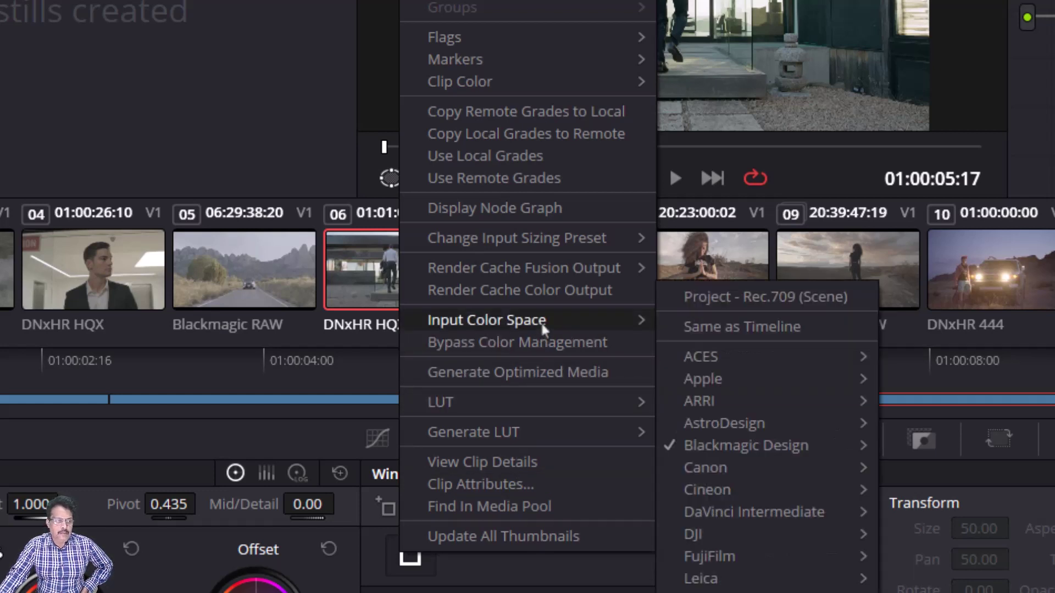
mouse_move(789, 451)
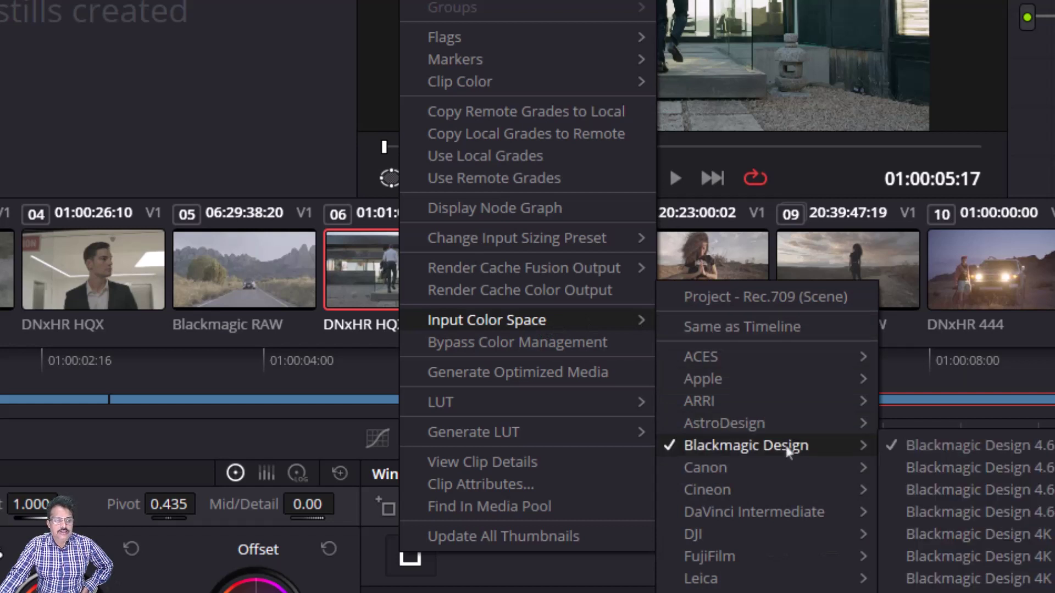
click(1051, 448)
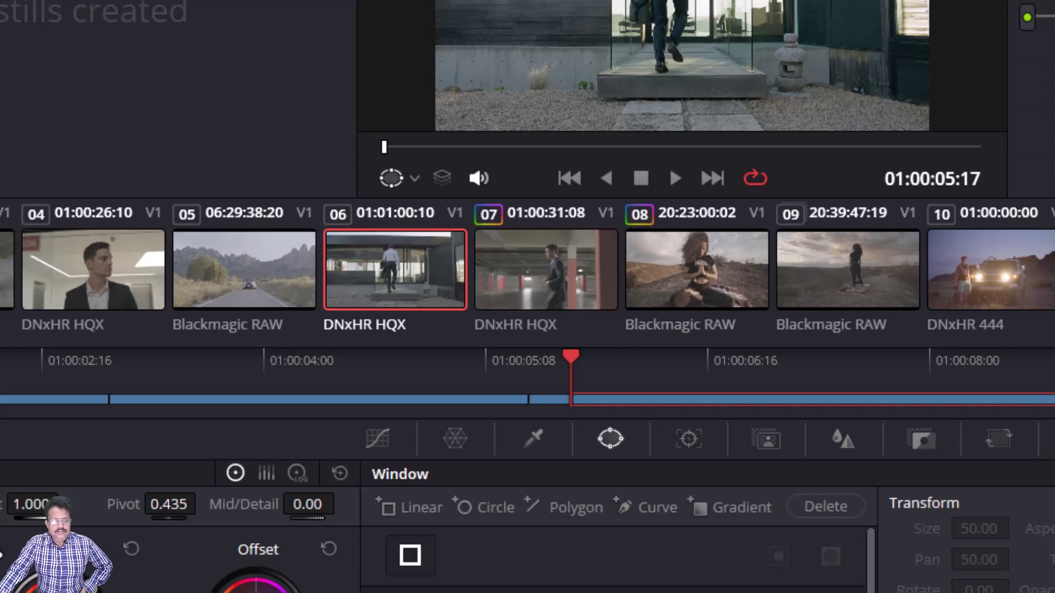
Show clip 10, the DNxHR 444 truck-at-dusk shot, in the viewer.
click(994, 272)
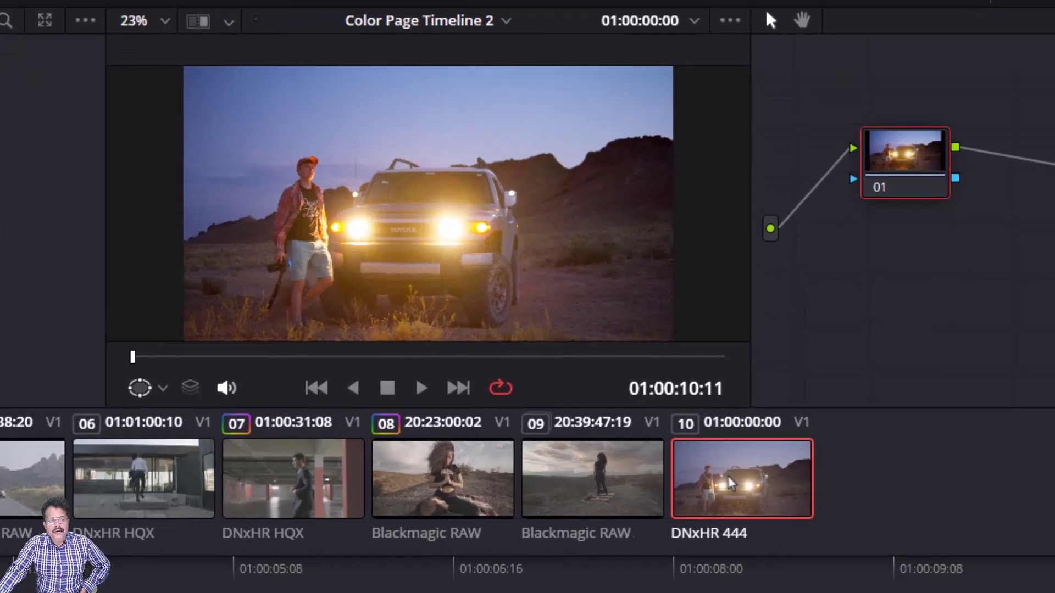
Turn on Bypass Color Management for clip 10, the DNxHR 444 truck shot.
right_click(745, 486)
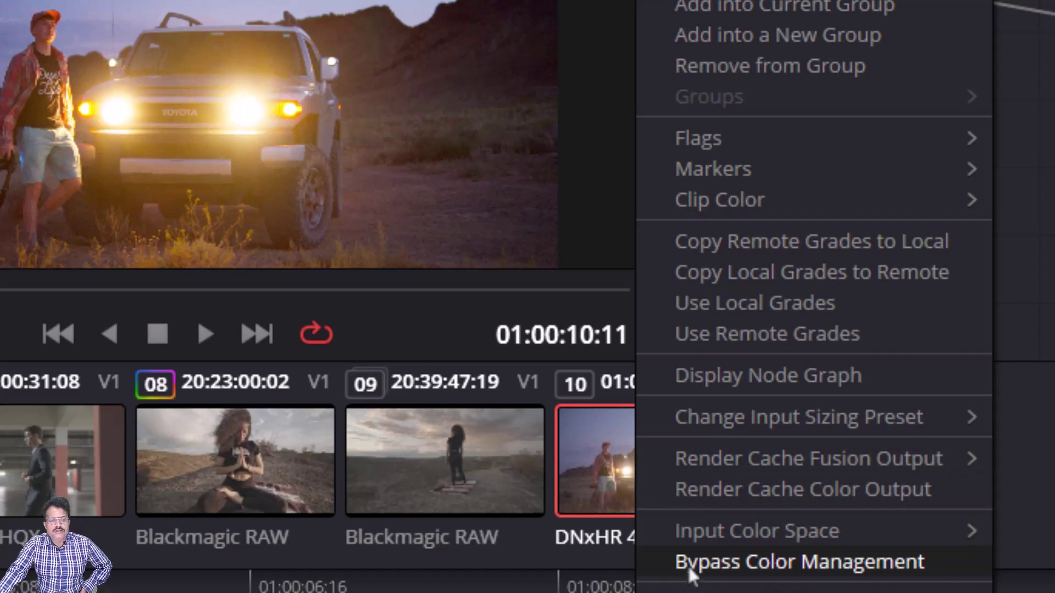
click(687, 564)
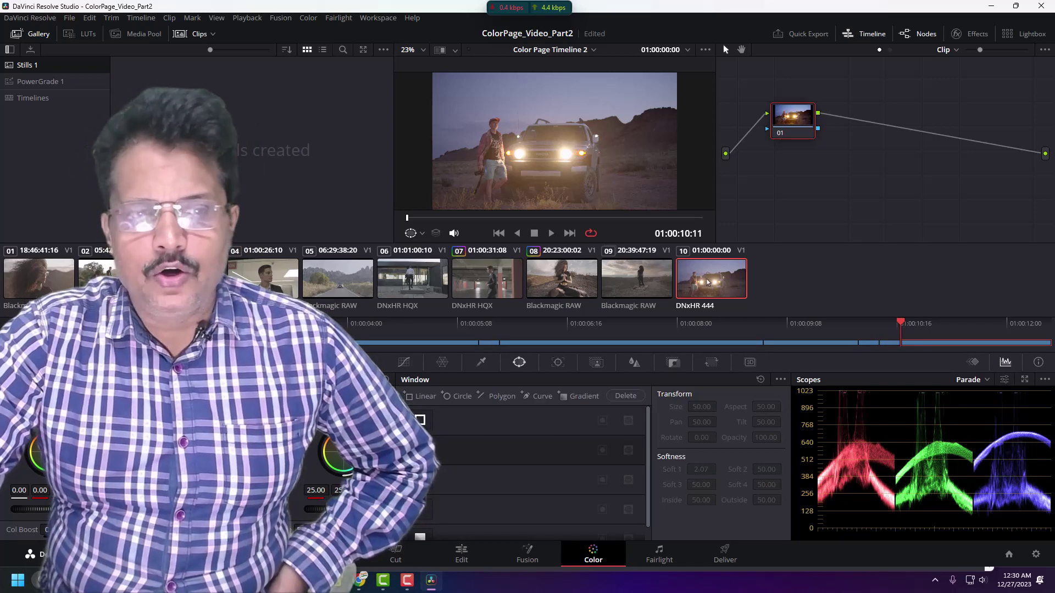
Save the project and confirm clip 10 has Bypass Color Management enabled.
key(ctrl+s)
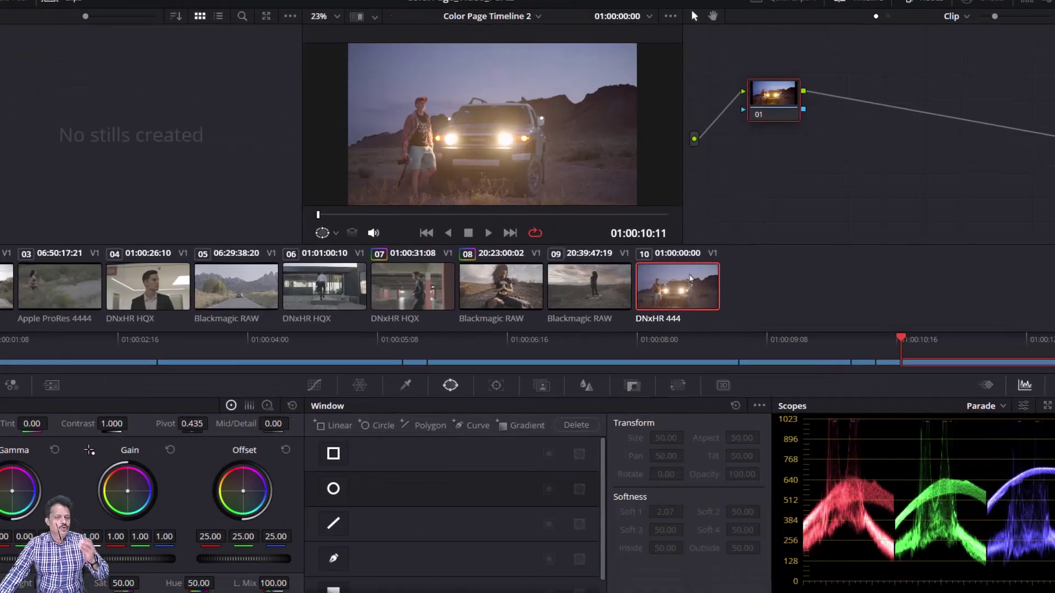
right_click(721, 280)
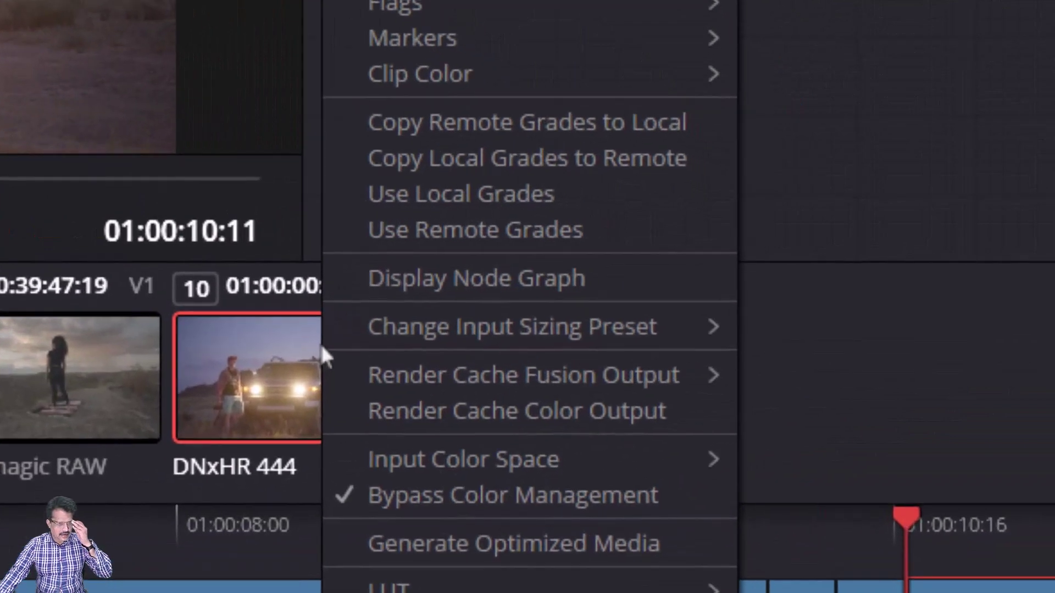
key(Escape)
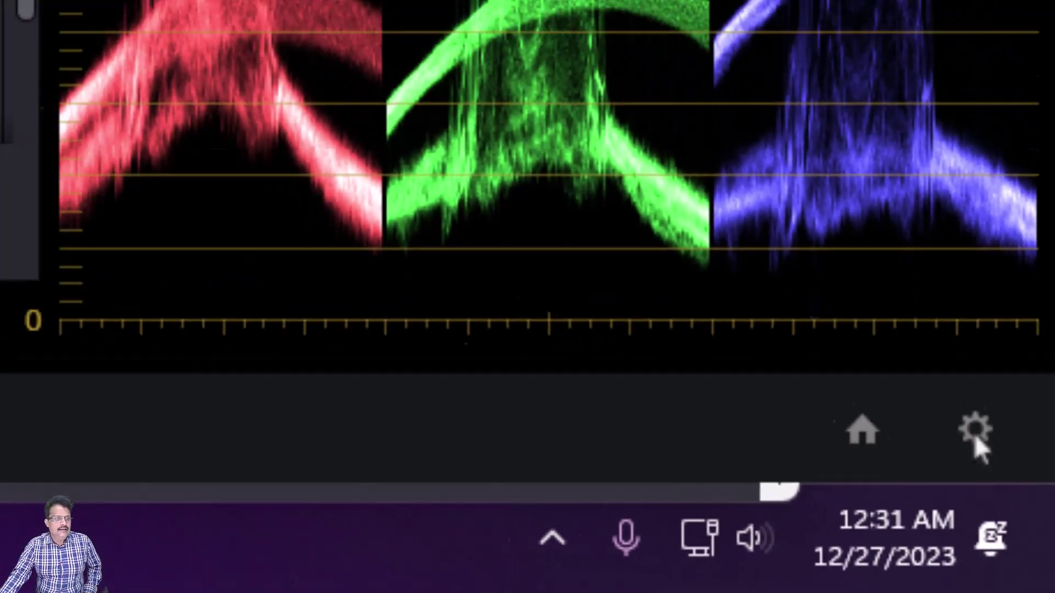
Set the project's Color Management processing mode to Custom.
click(956, 385)
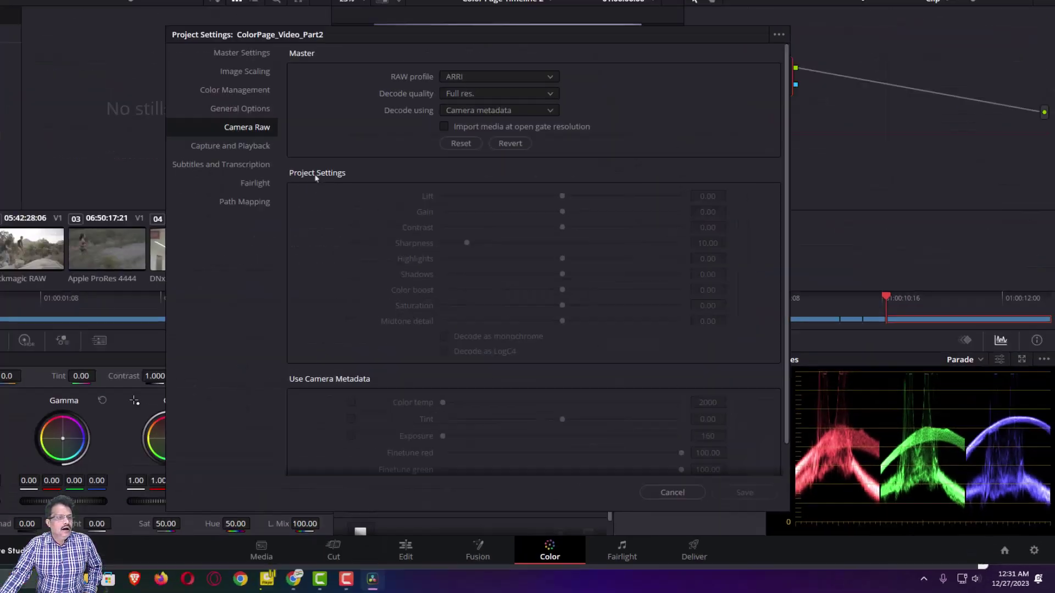
click(209, 165)
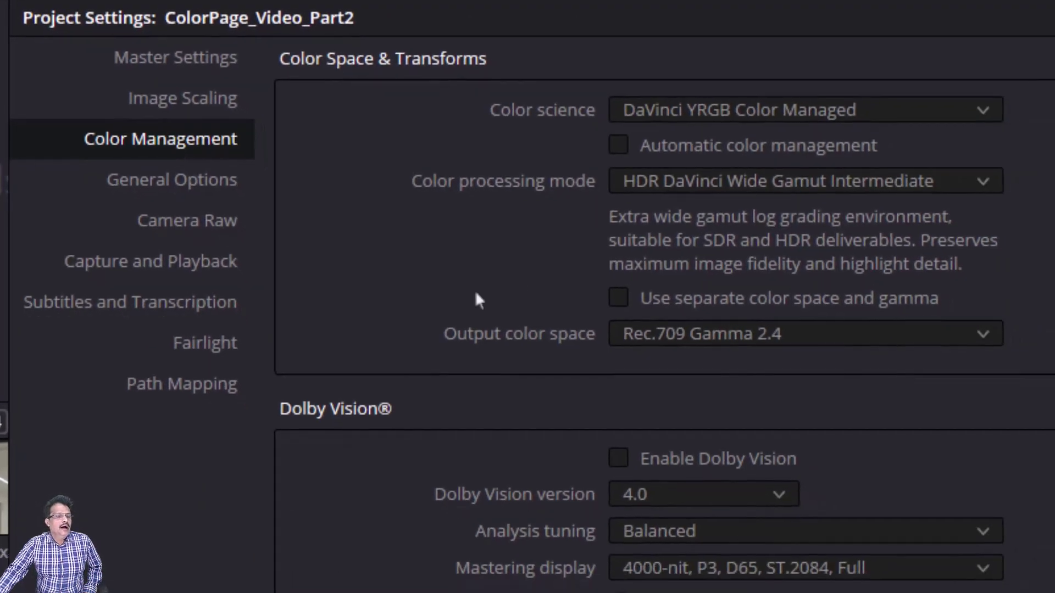
click(680, 183)
scroll(717, 374, down, 1)
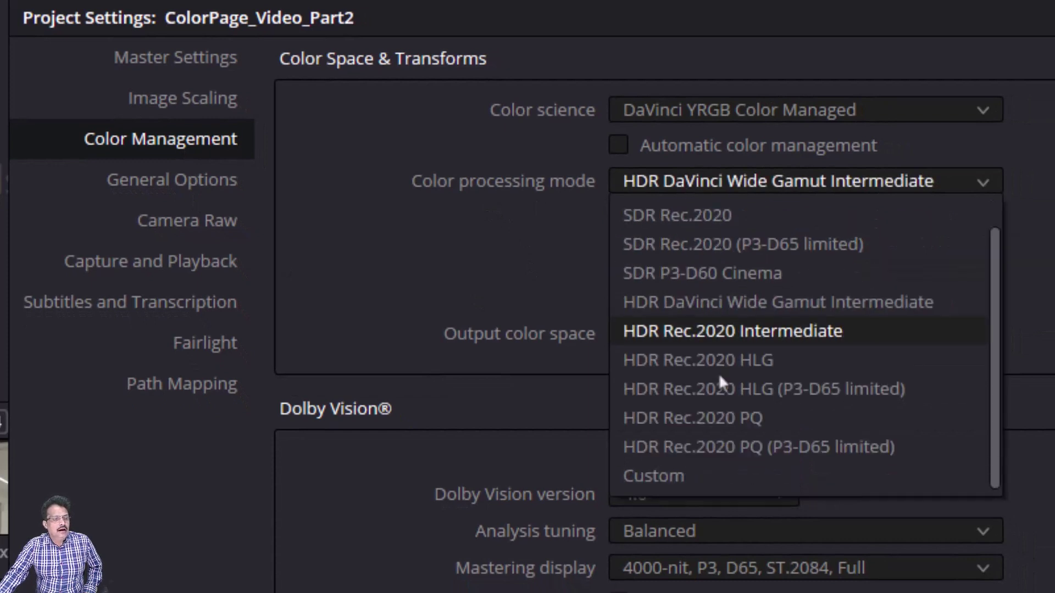
click(667, 476)
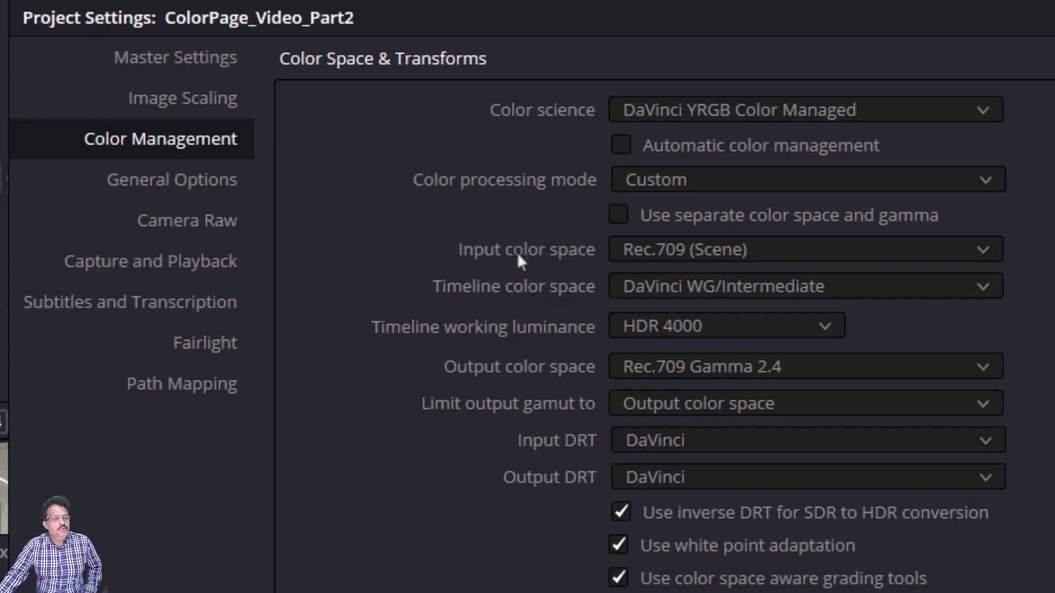
Browse the input color space options, leaving it at Rec.709 (Scene).
click(717, 246)
scroll(723, 388, down, 1)
scroll(723, 387, down, 9)
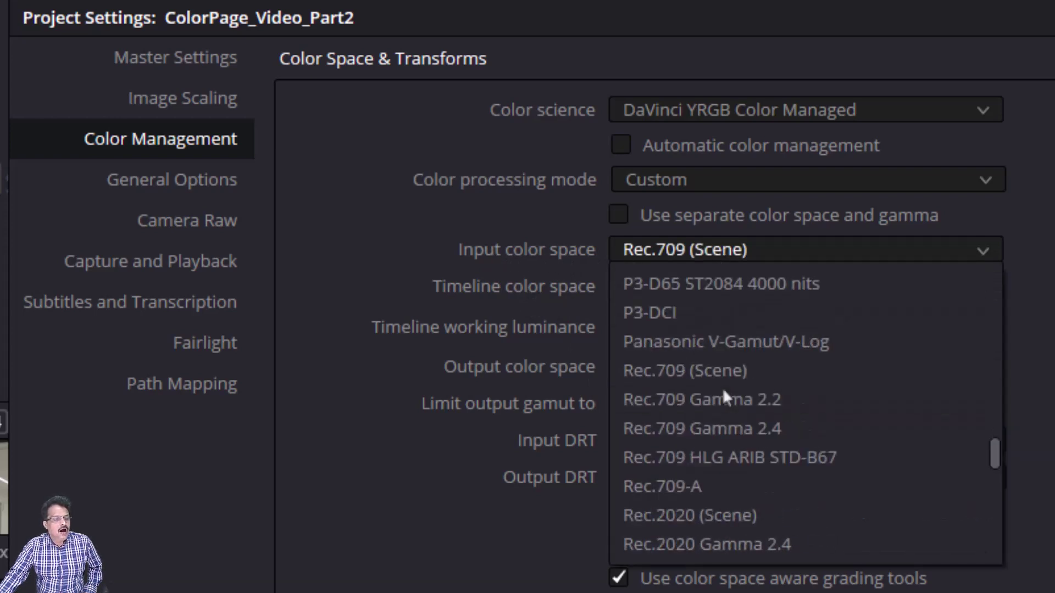
scroll(720, 388, up, 15)
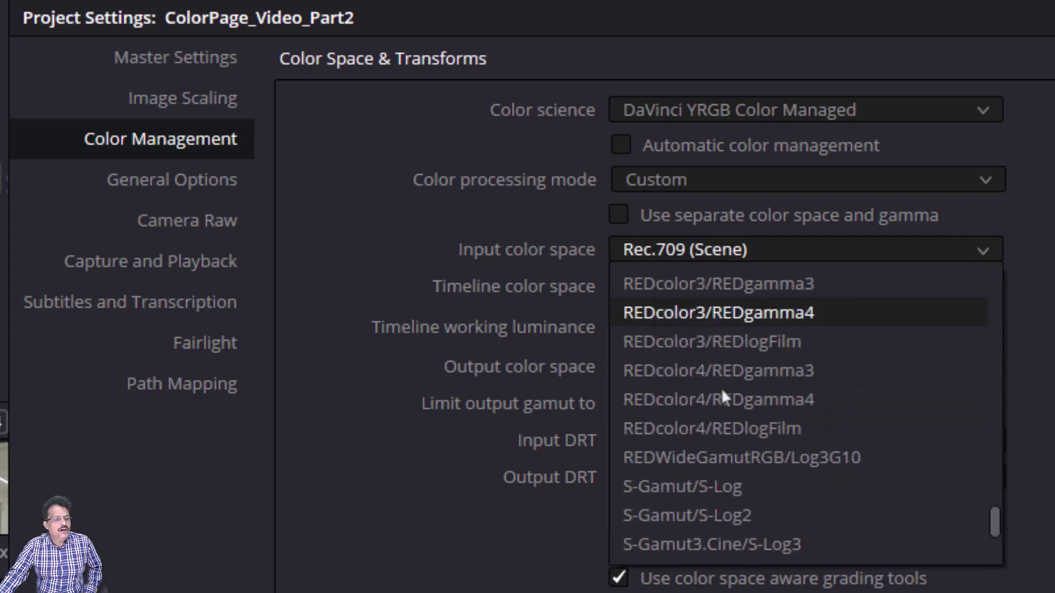
scroll(721, 388, up, 12)
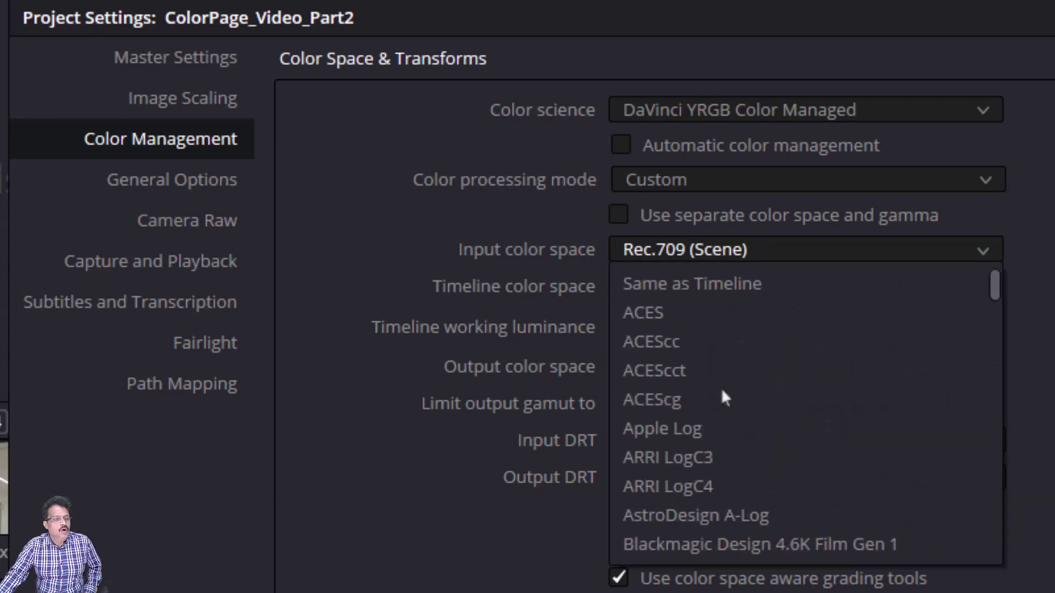
scroll(721, 387, down, 3)
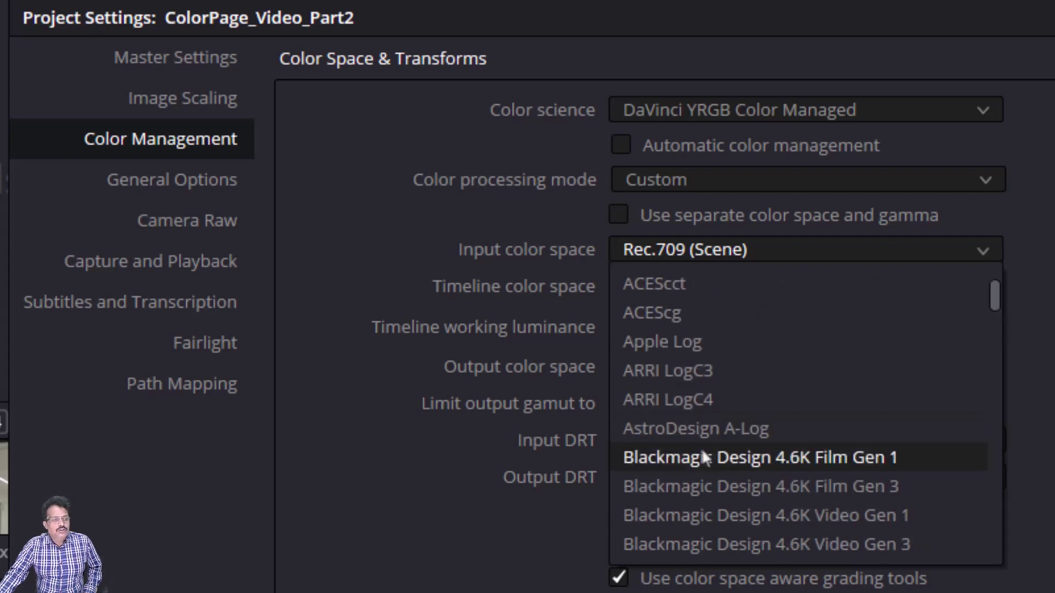
scroll(701, 448, down, 9)
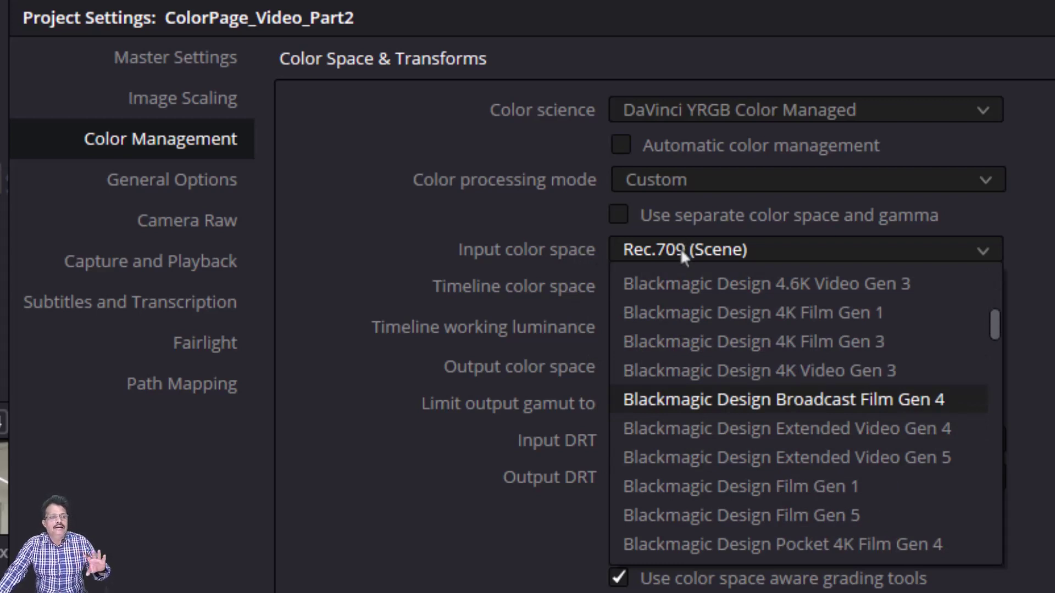
scroll(681, 249, up, 5)
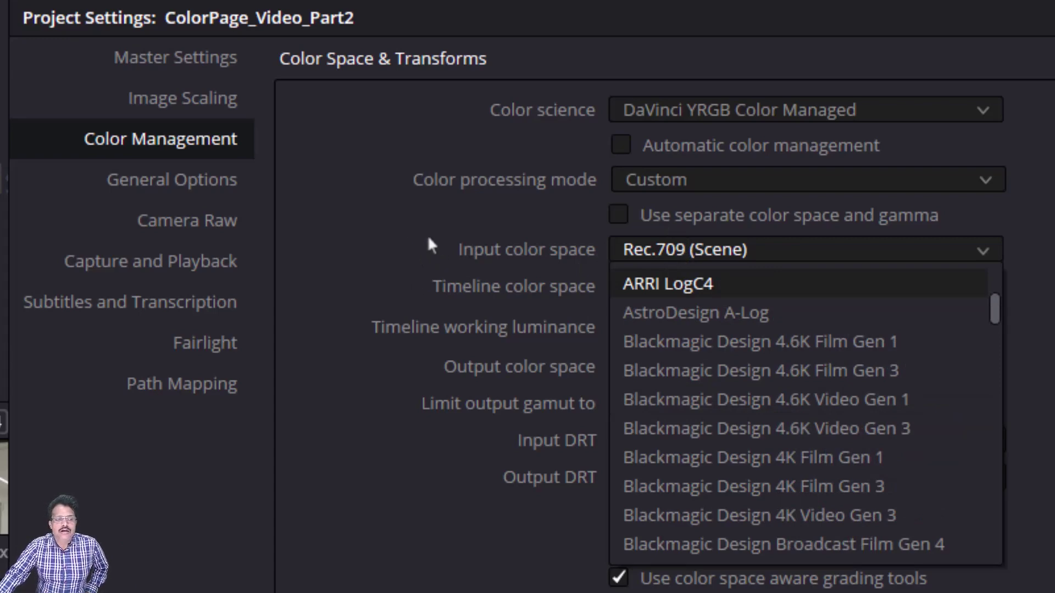
click(389, 224)
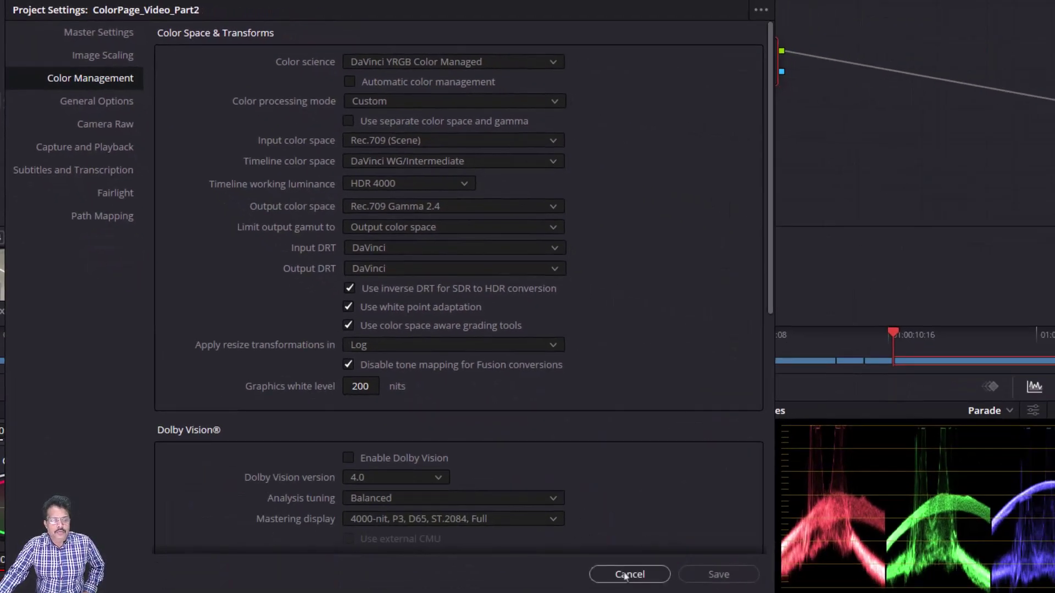
click(627, 575)
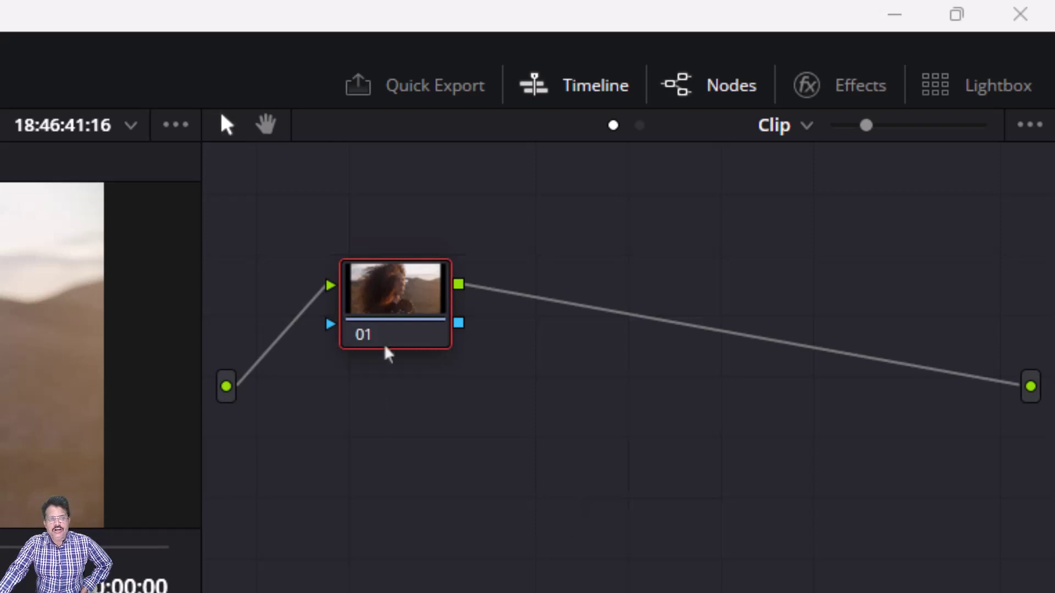
drag(391, 301, 390, 330)
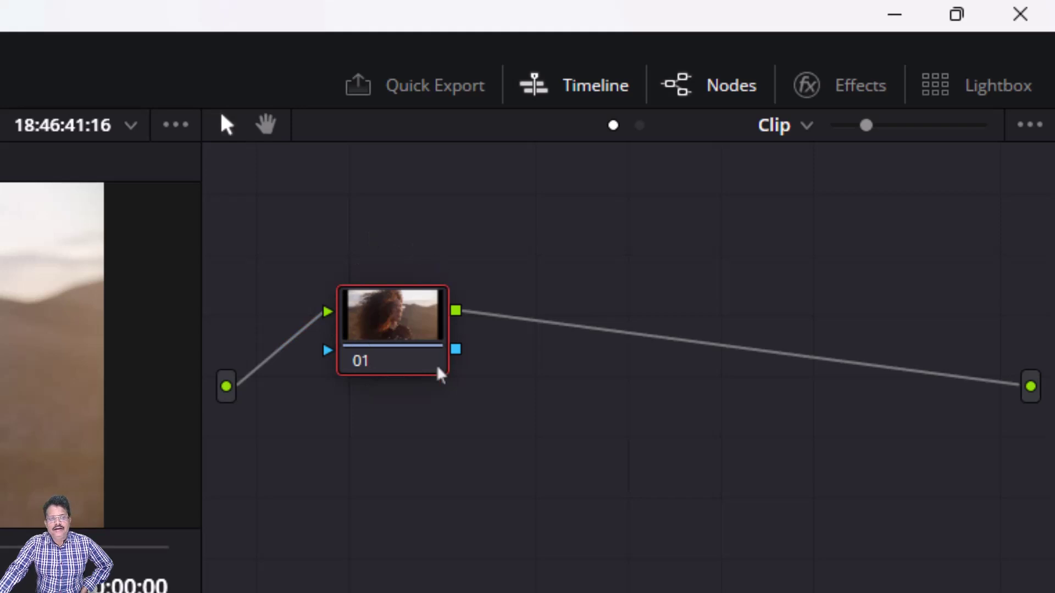
drag(394, 325, 397, 328)
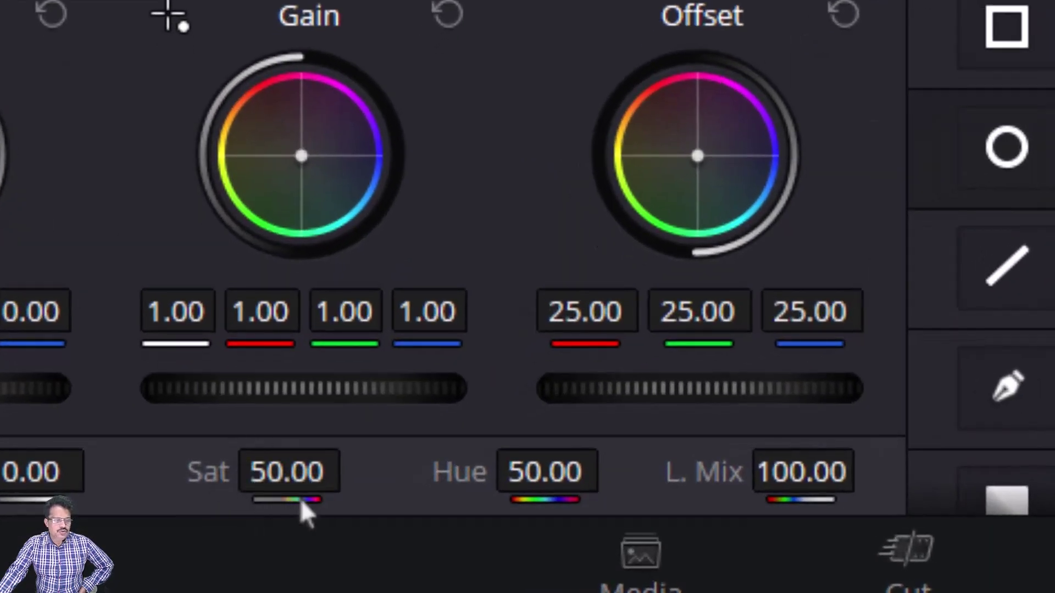
Drop saturation to 0 for a black-and-white test, then reset it to 50.
click(289, 475)
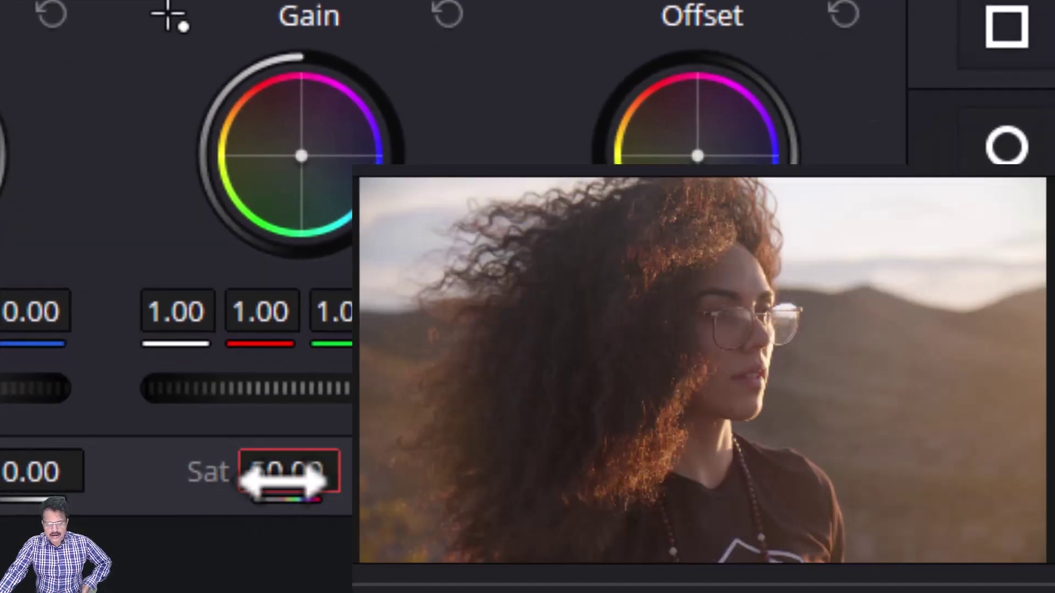
double_click(278, 476)
text(0)
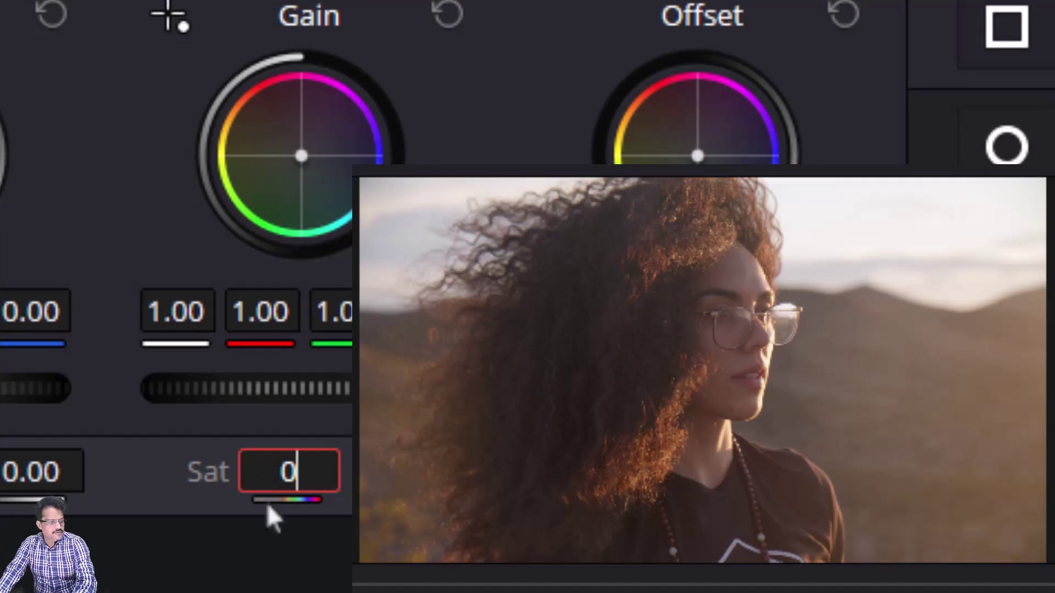
key(Return)
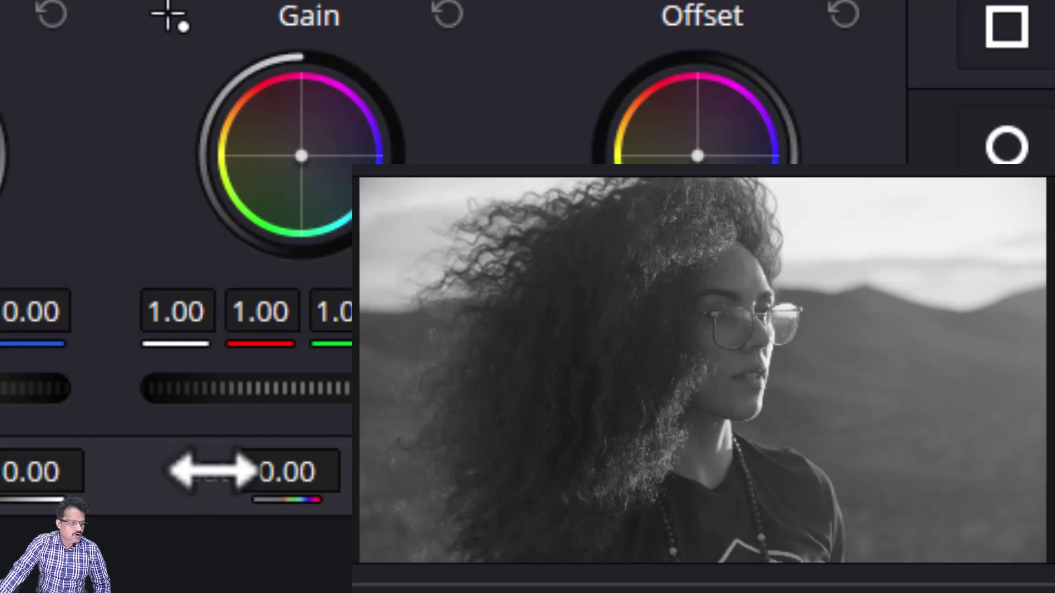
double_click(212, 471)
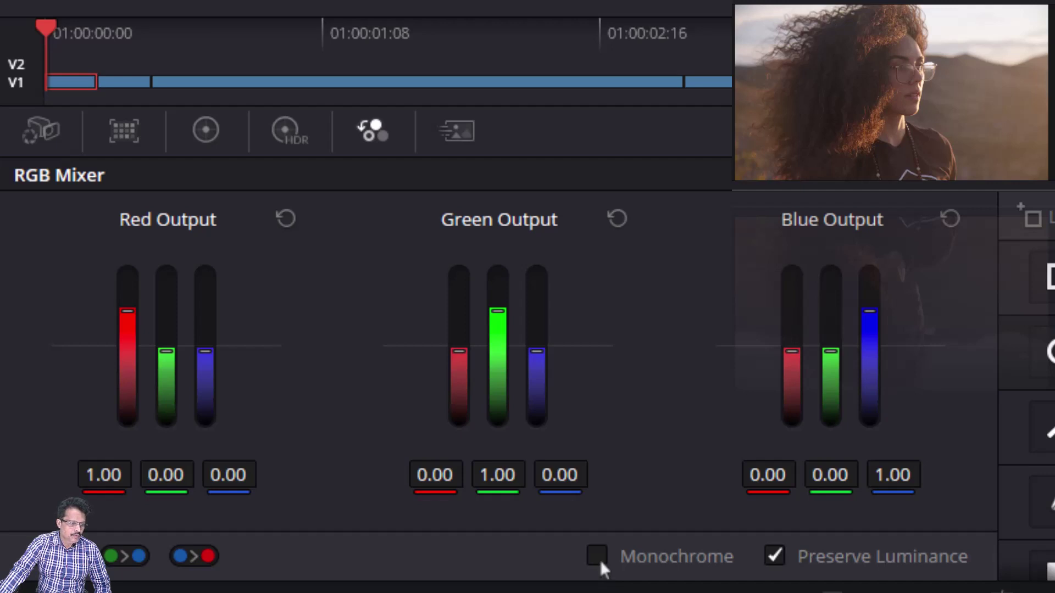
Enable Monochrome in the RGB Mixer with red at 1.55, green 0.71, blue 0.07.
click(600, 559)
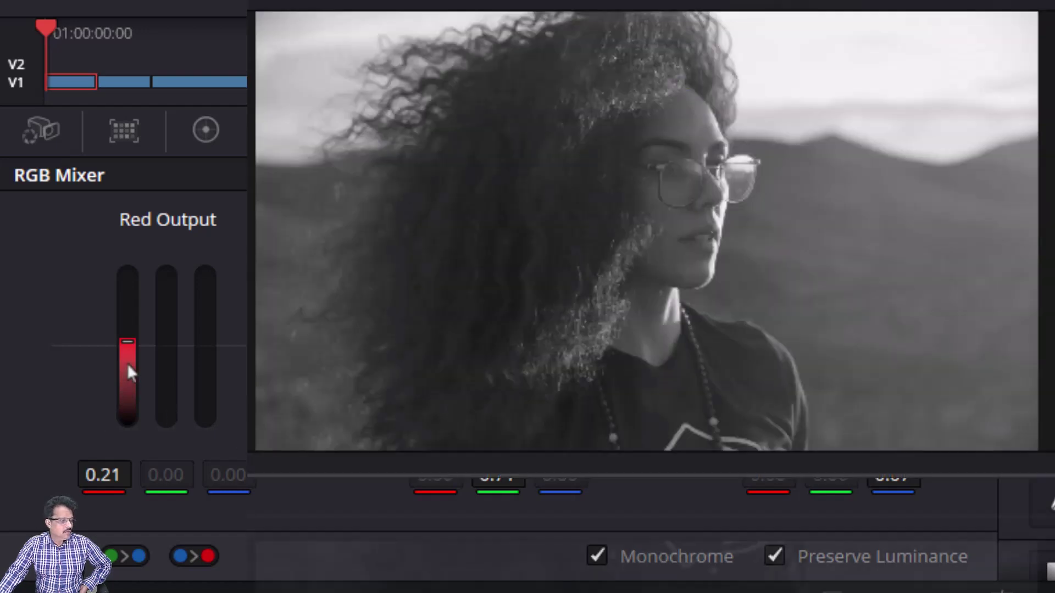
drag(127, 342, 126, 289)
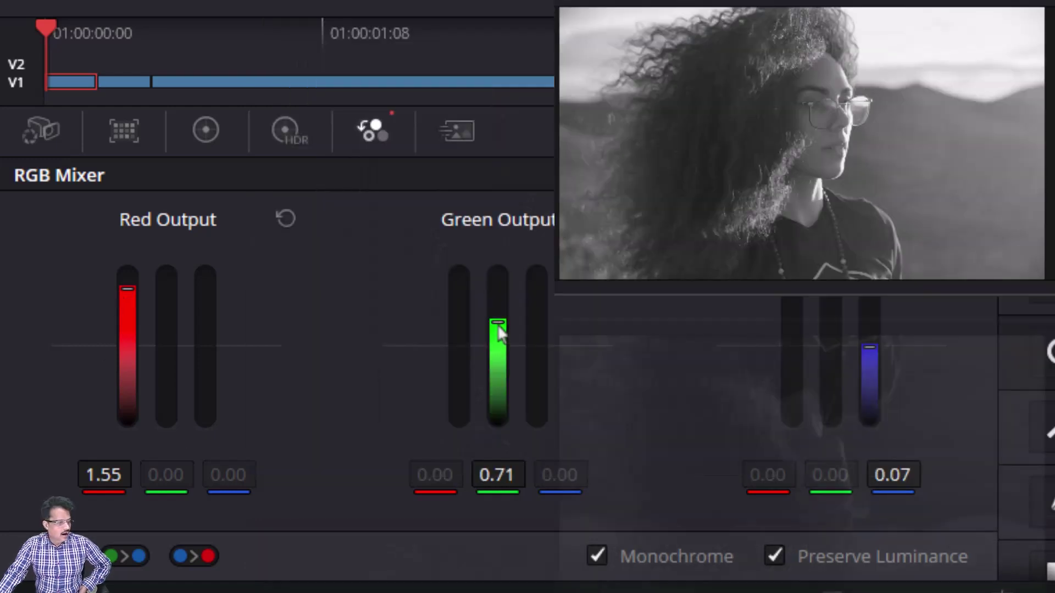
mouse_move(498, 320)
mouse_down()
mouse_move(498, 420)
mouse_move(497, 269)
mouse_move(497, 403)
mouse_move(498, 339)
mouse_up()
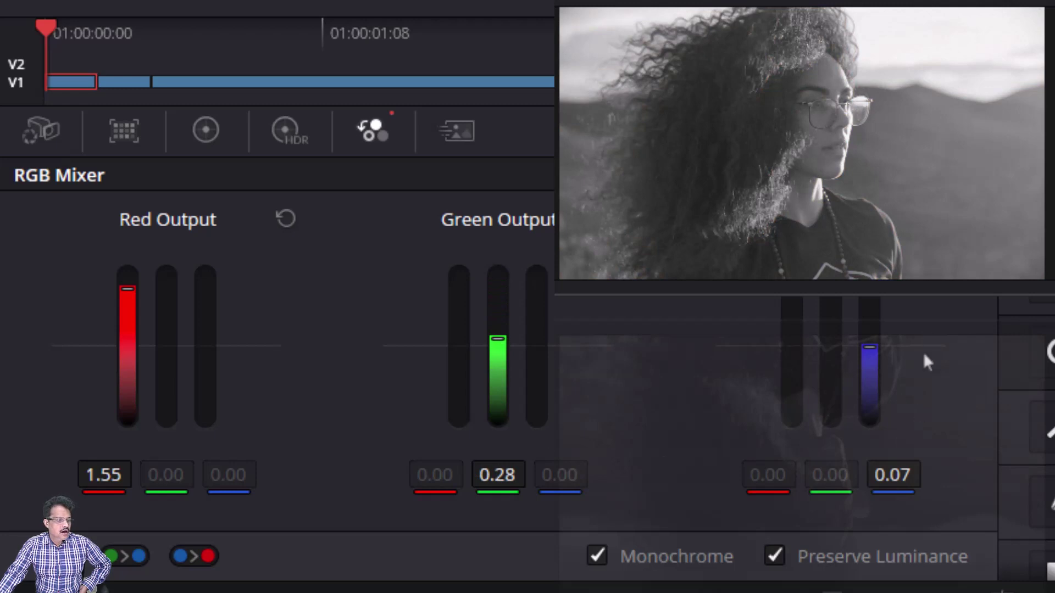
mouse_move(870, 348)
mouse_down()
mouse_move(870, 274)
mouse_move(871, 401)
mouse_move(870, 345)
mouse_up()
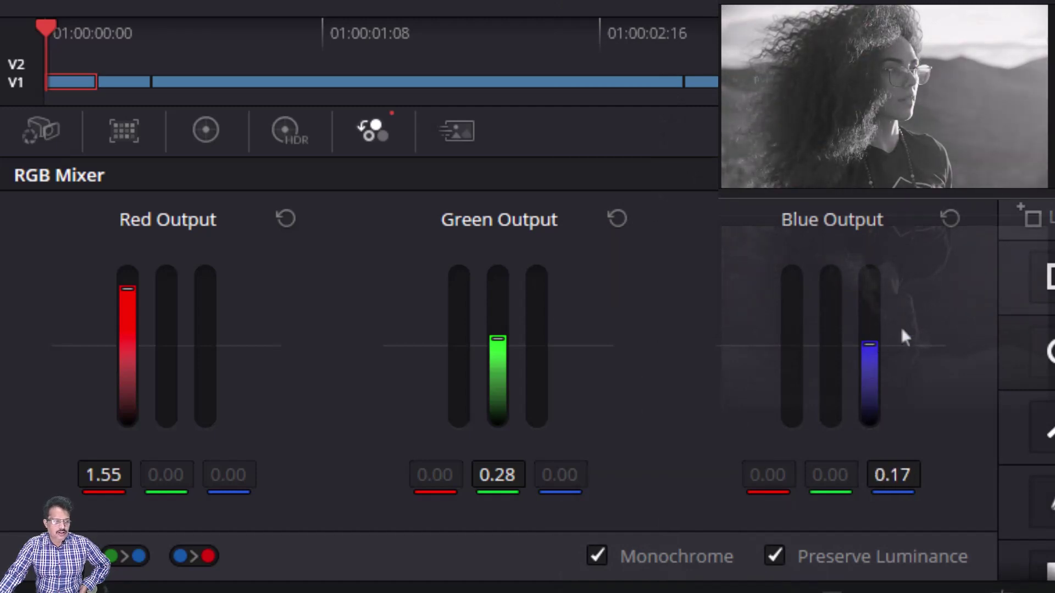
click(956, 220)
click(615, 222)
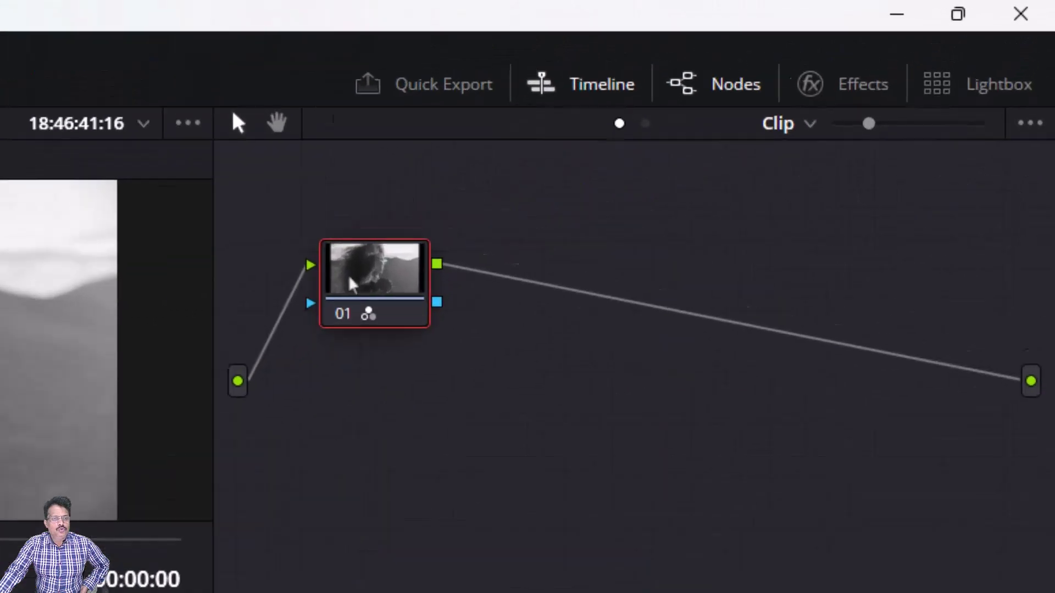
Rename node 01 to 'BW'.
right_click(352, 277)
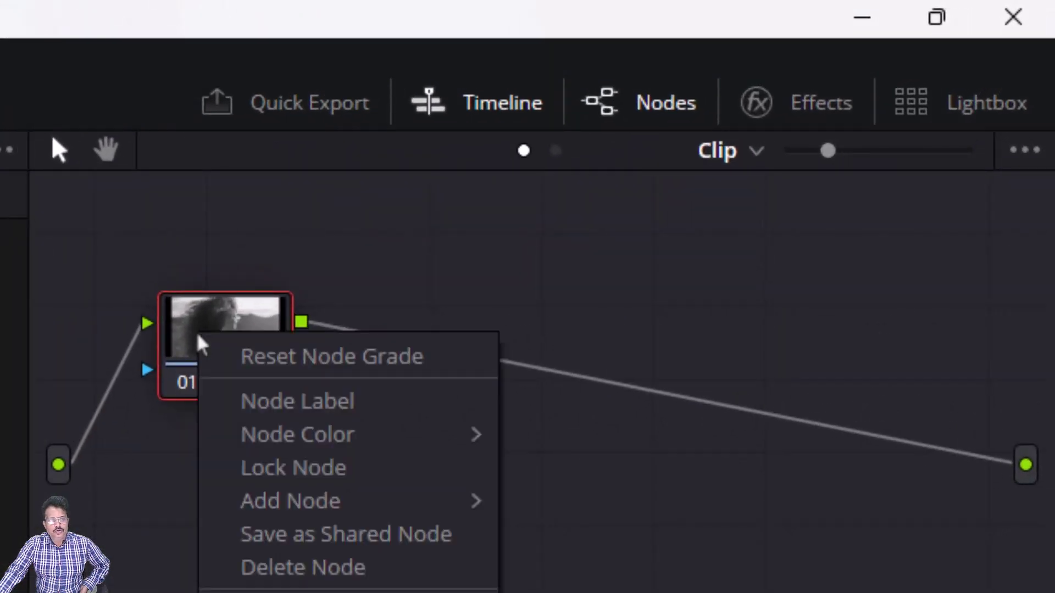
click(232, 395)
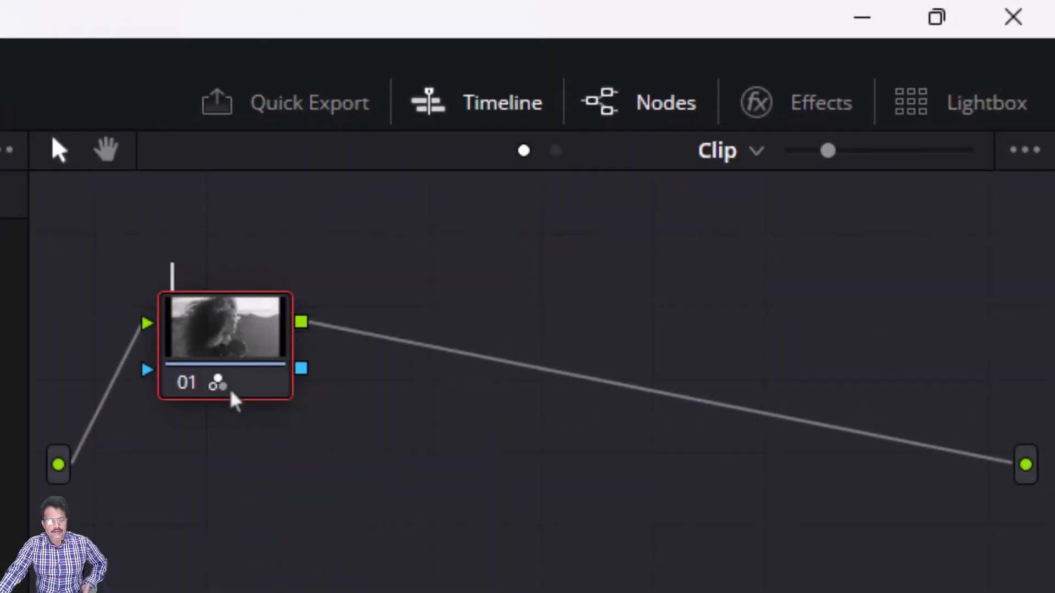
text(BW)
key(Return)
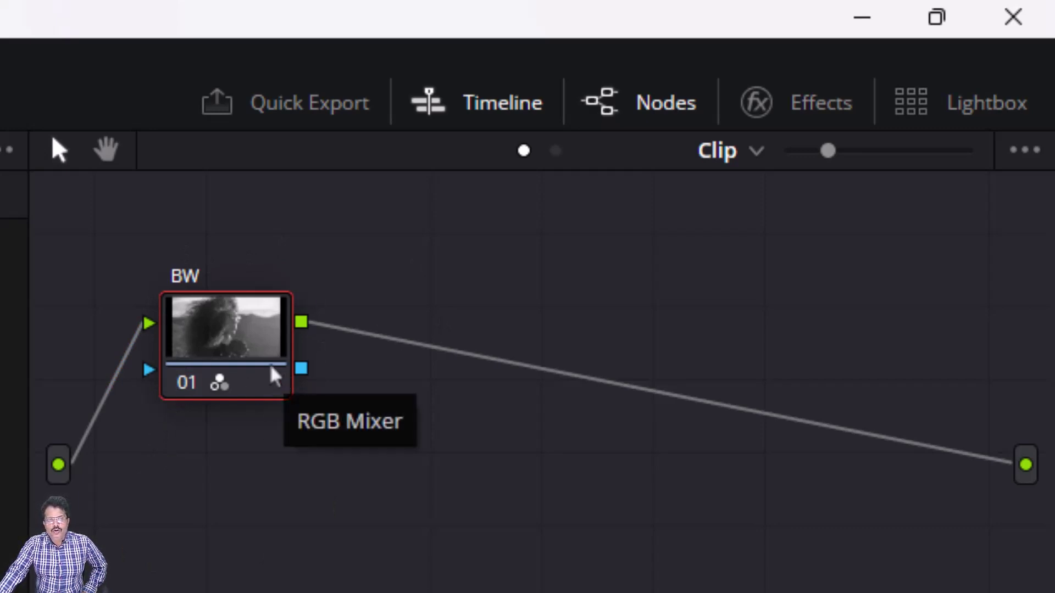
Add serial node 02 after BW and label it 'Sepia'.
right_click(223, 329)
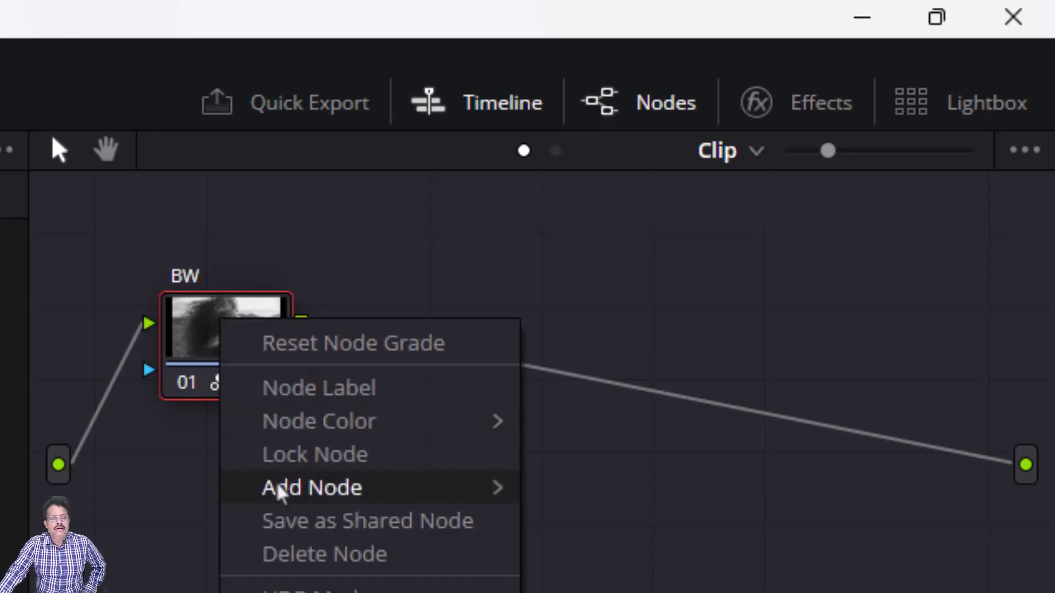
mouse_move(280, 489)
click(667, 497)
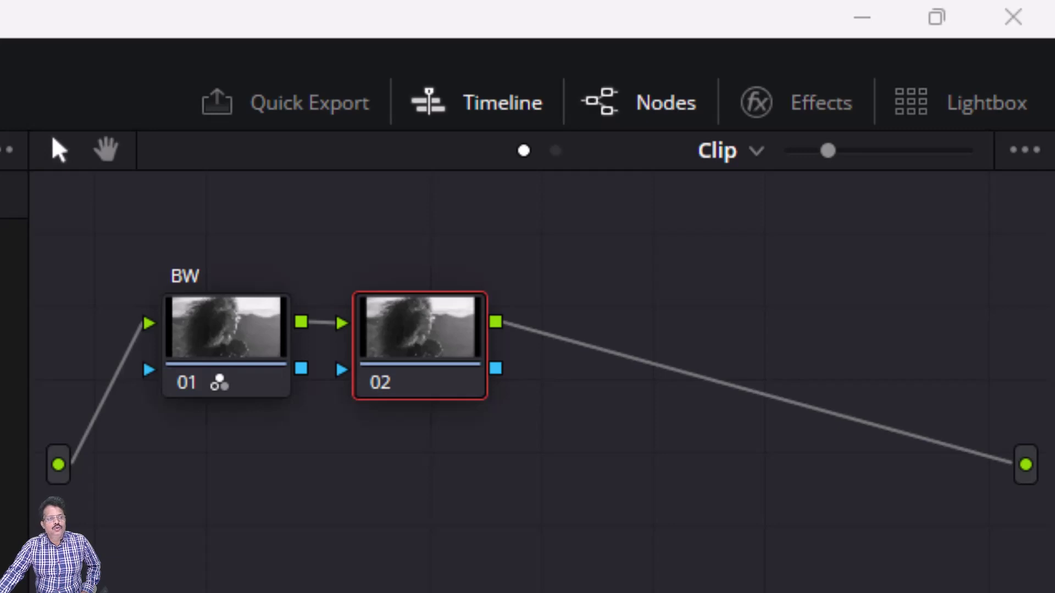
right_click(404, 350)
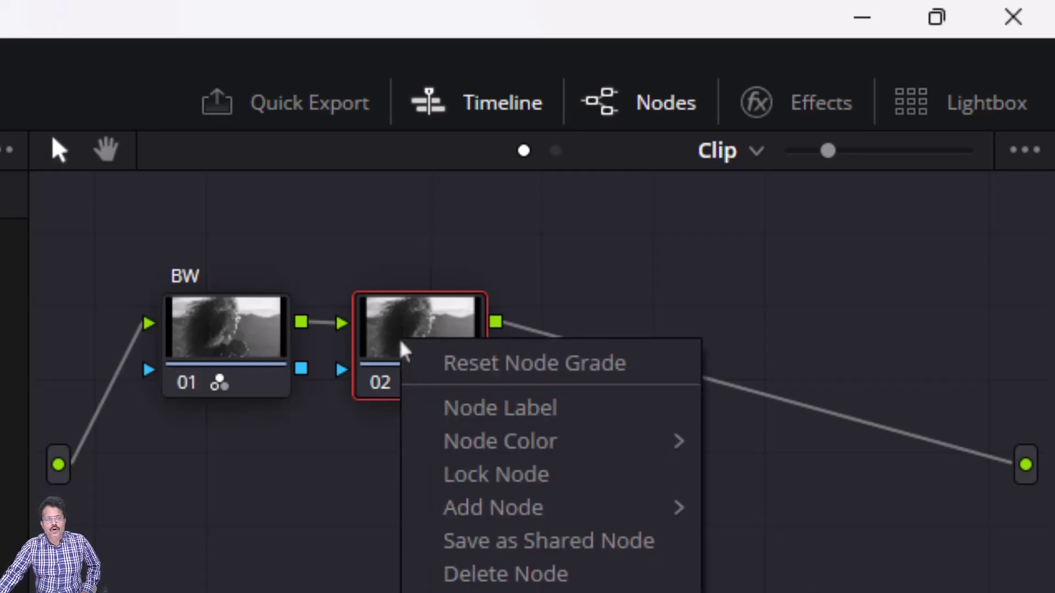
click(446, 413)
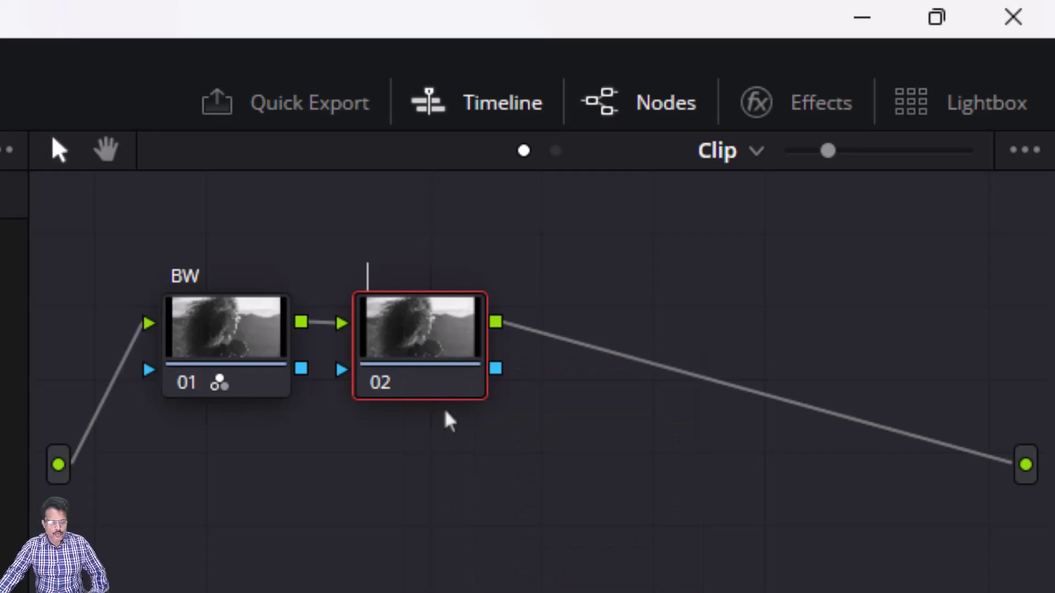
text(Sepia)
key(Return)
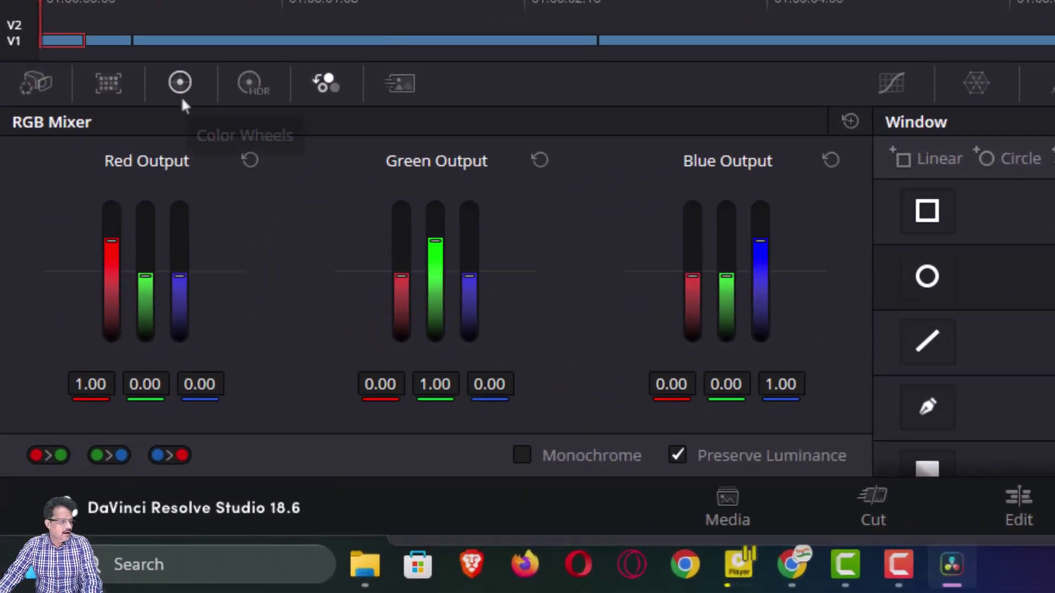
Push the Sepia node's Gamma wheel toward red (red 0.02, blue -0.02).
click(100, 317)
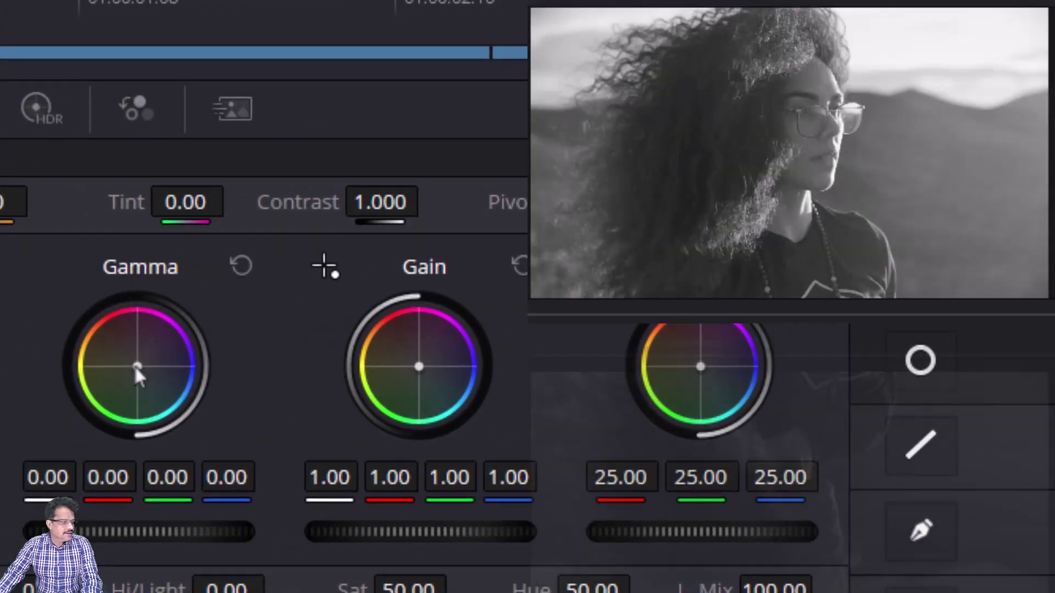
drag(136, 367, 134, 361)
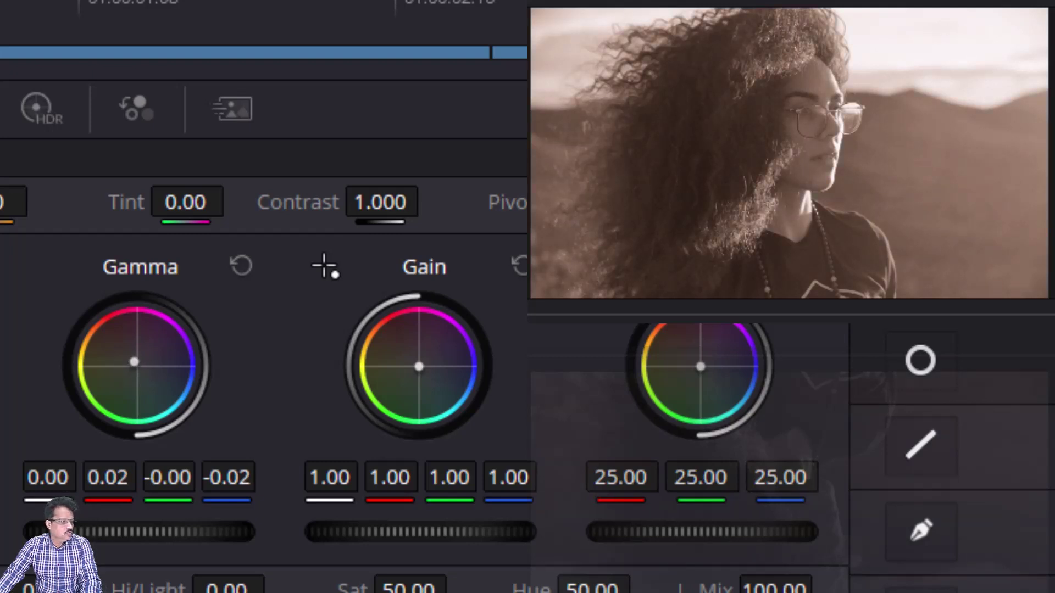
drag(134, 361, 132, 361)
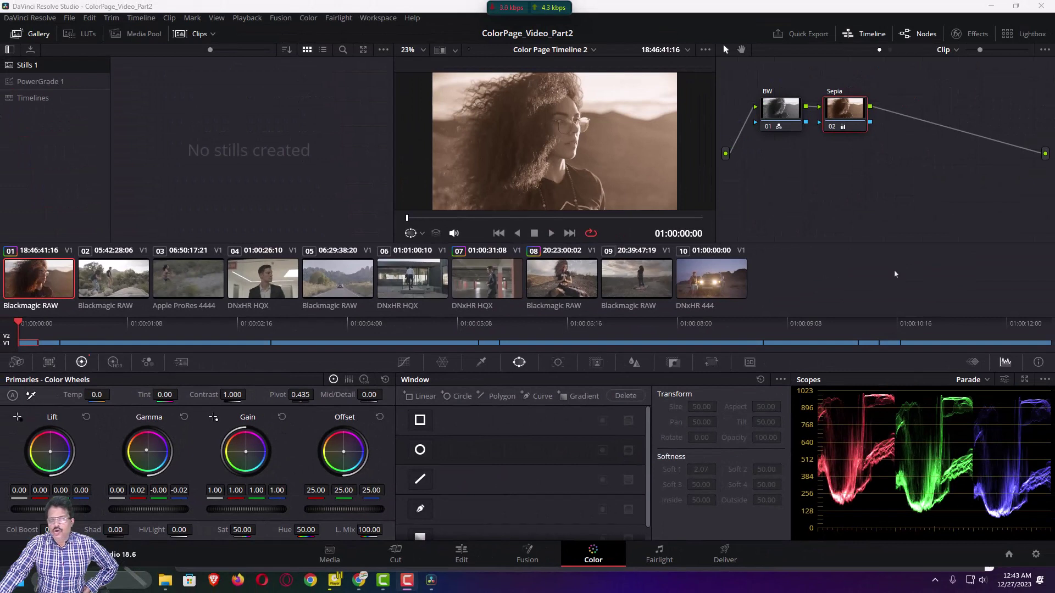
Arrange the BW and Sepia nodes left to right so BW feeds Sepia.
drag(841, 111, 854, 110)
drag(780, 108, 790, 108)
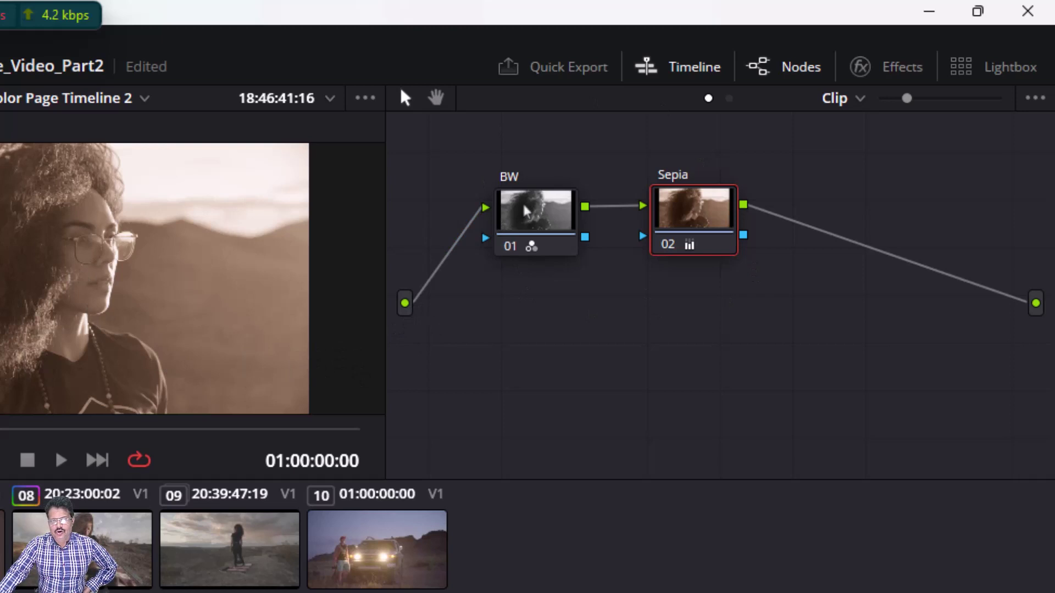
drag(526, 208, 535, 197)
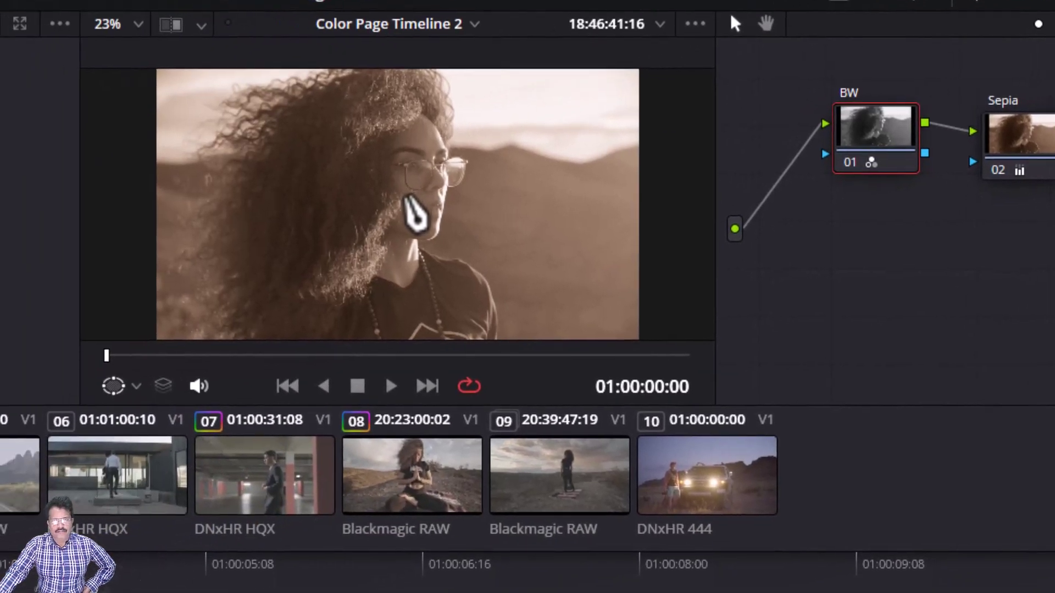
click(114, 390)
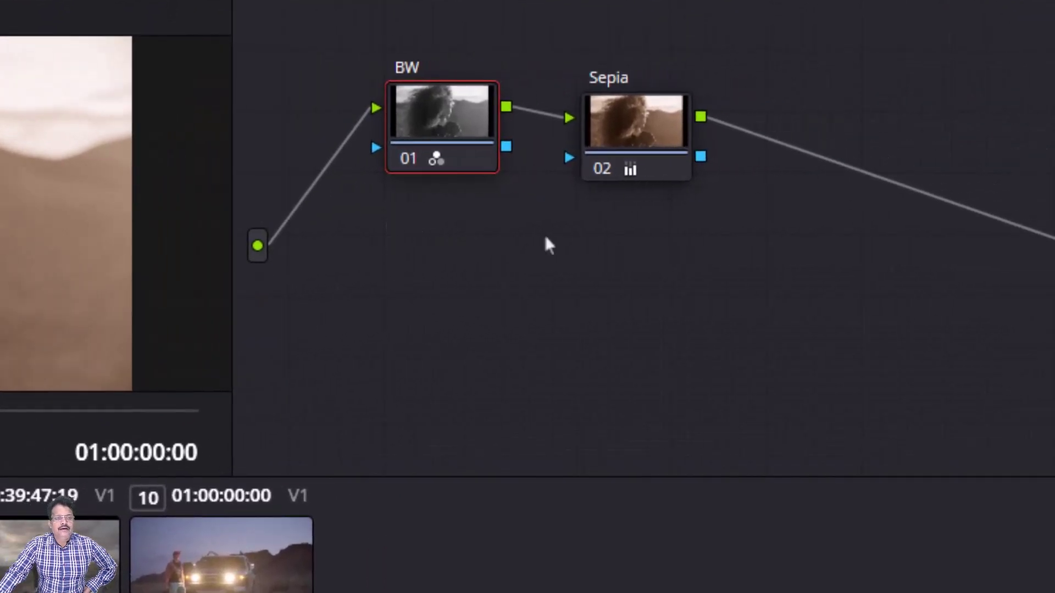
click(622, 110)
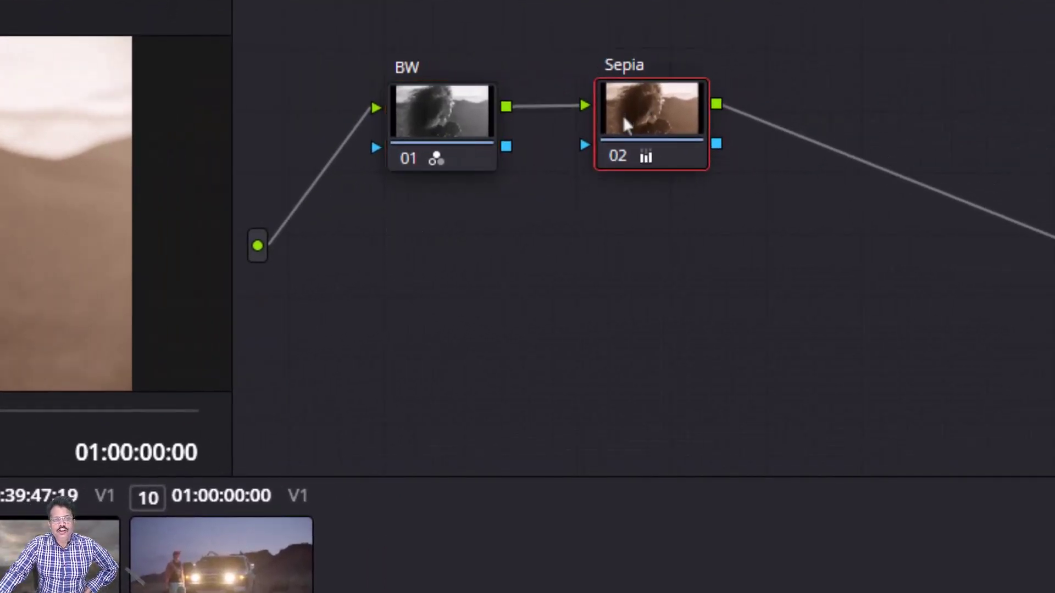
click(437, 117)
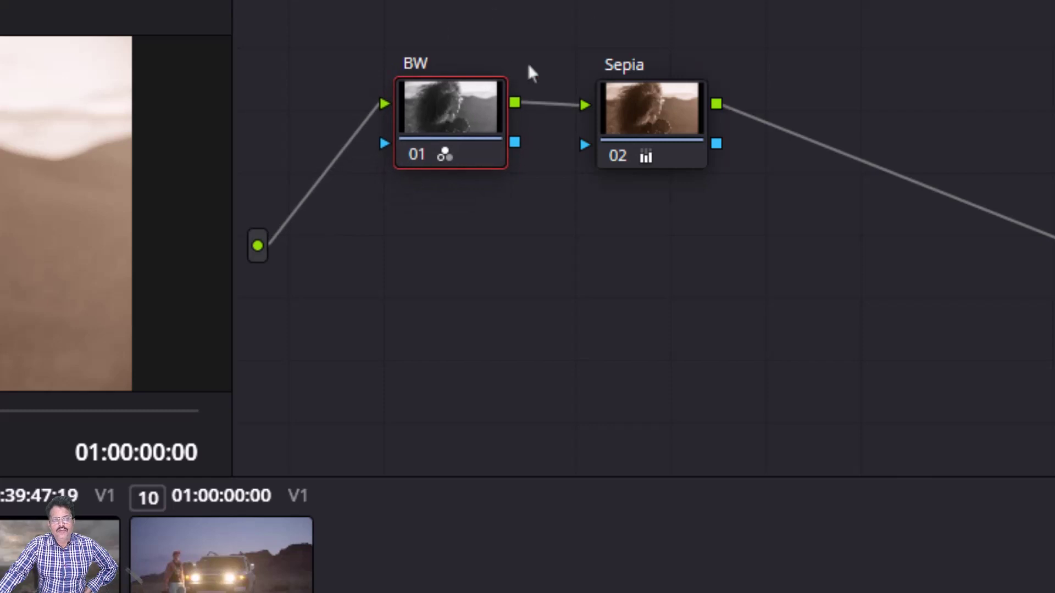
click(644, 111)
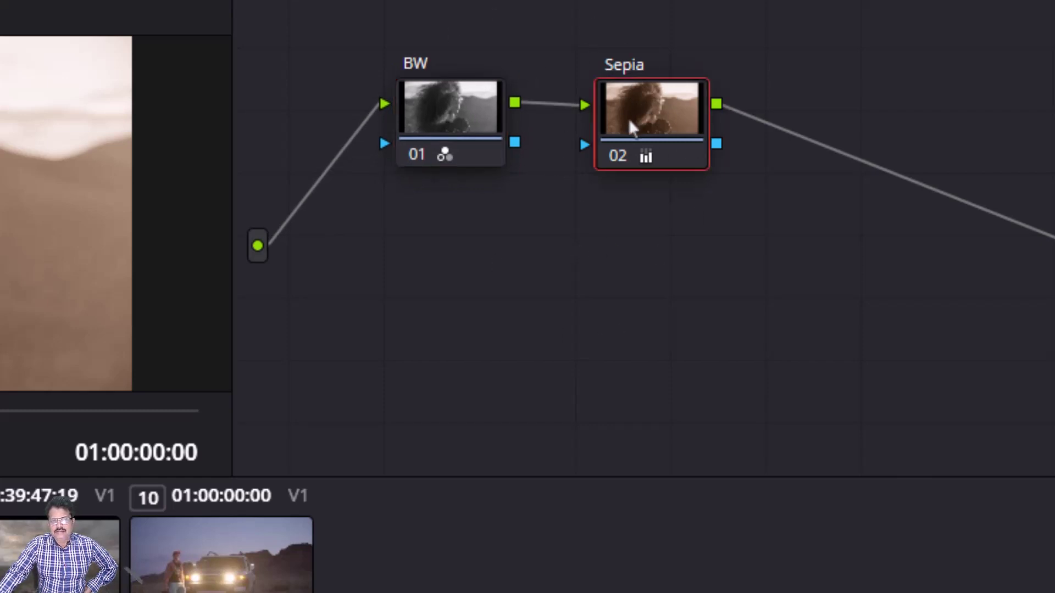
drag(629, 116, 637, 110)
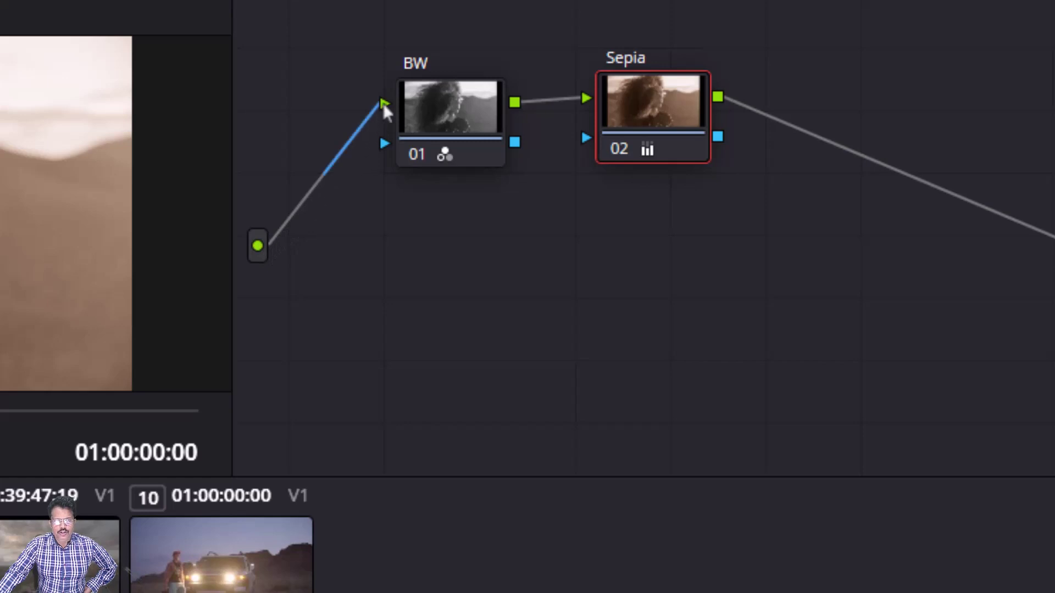
mouse_move(396, 105)
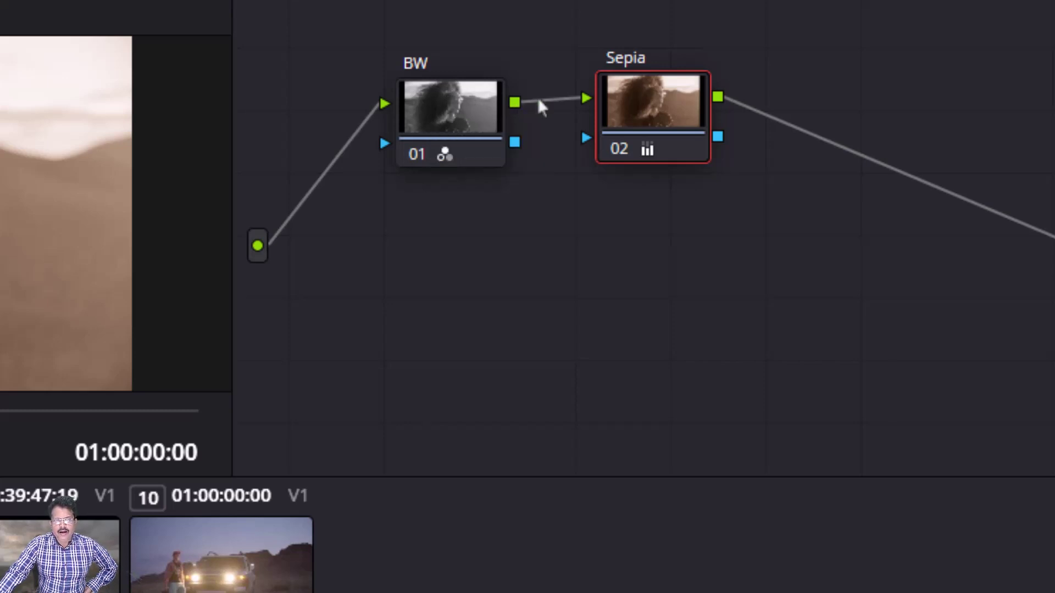
mouse_move(654, 101)
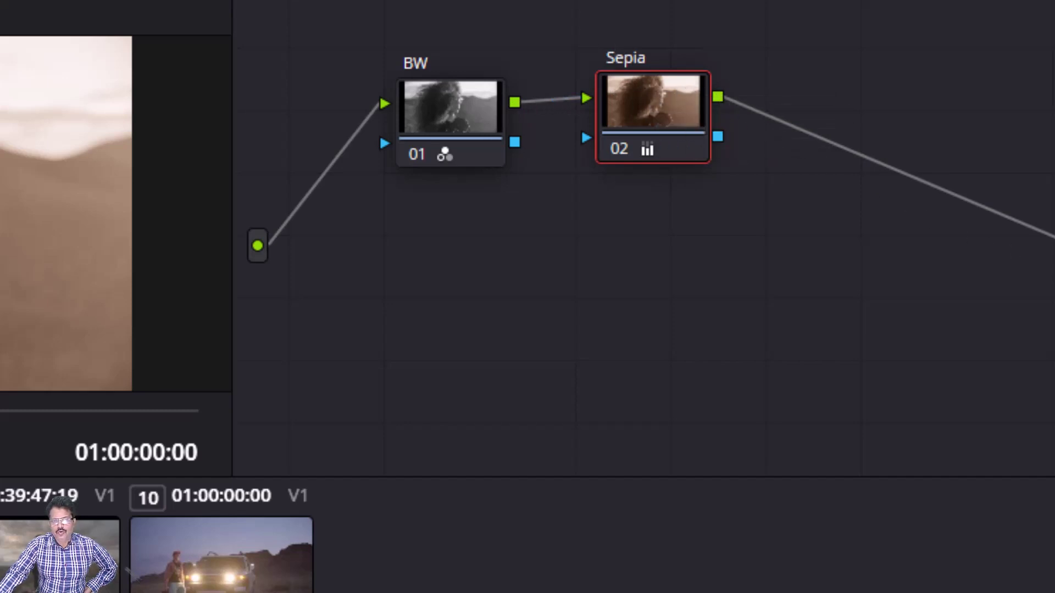
drag(630, 86, 608, 82)
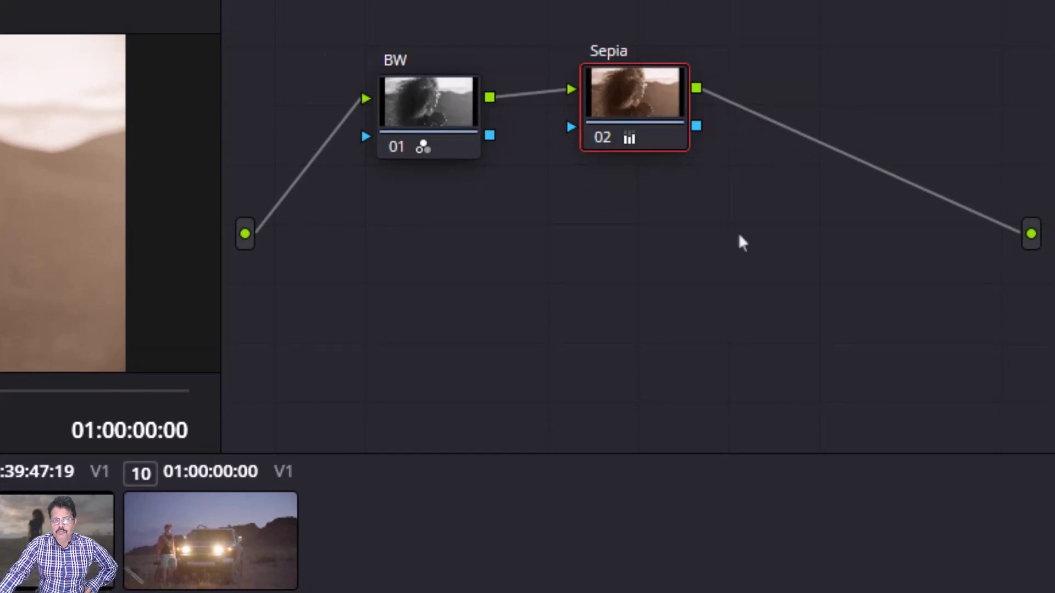
drag(608, 96, 607, 95)
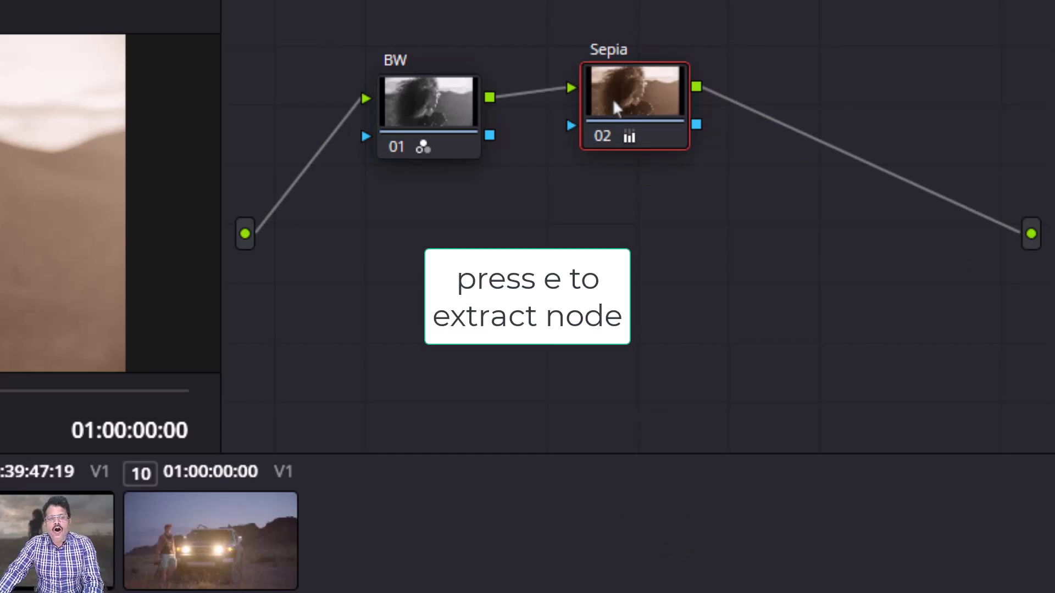
Extract the Sepia node and reinsert it before BW, leaving plain black-and-white.
key(e)
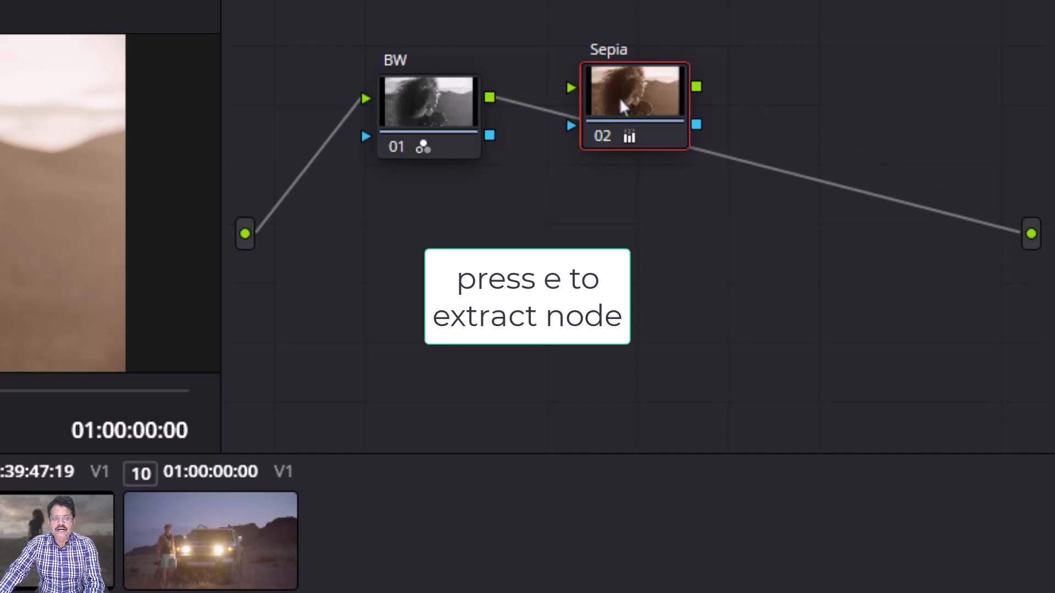
drag(618, 97, 578, 381)
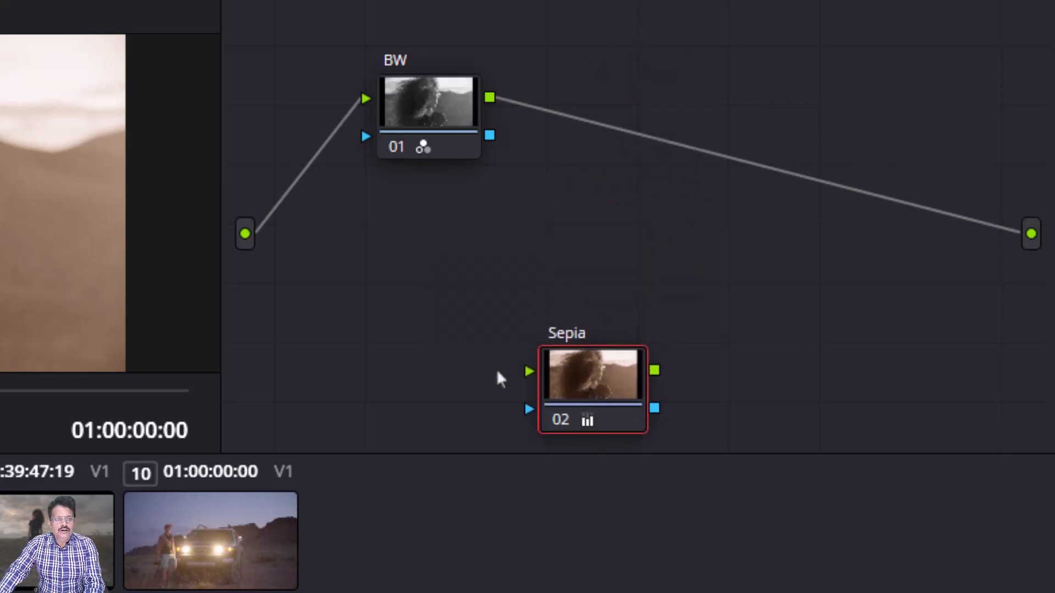
click(418, 101)
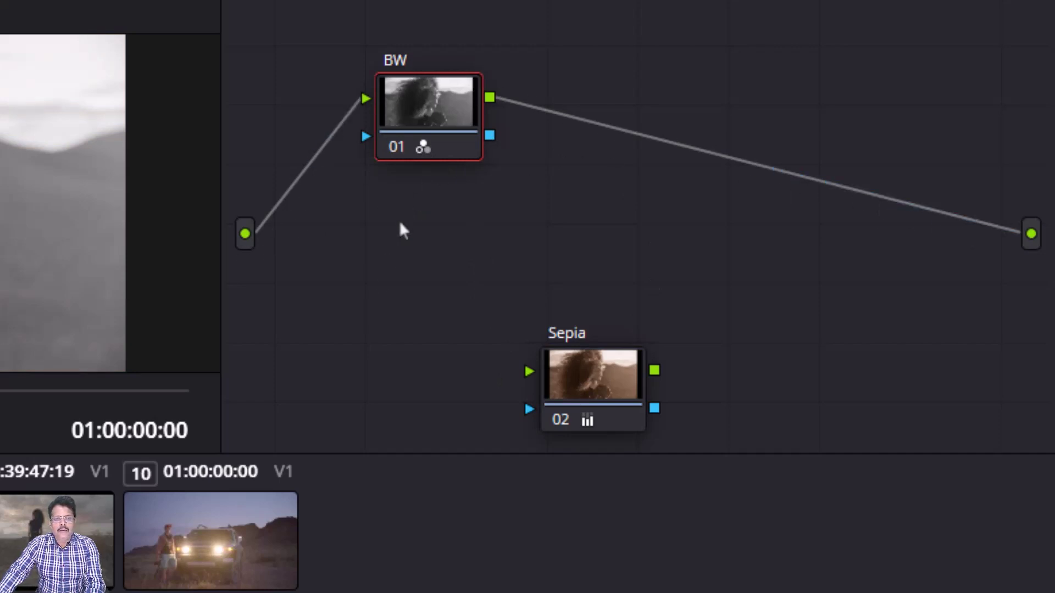
click(579, 388)
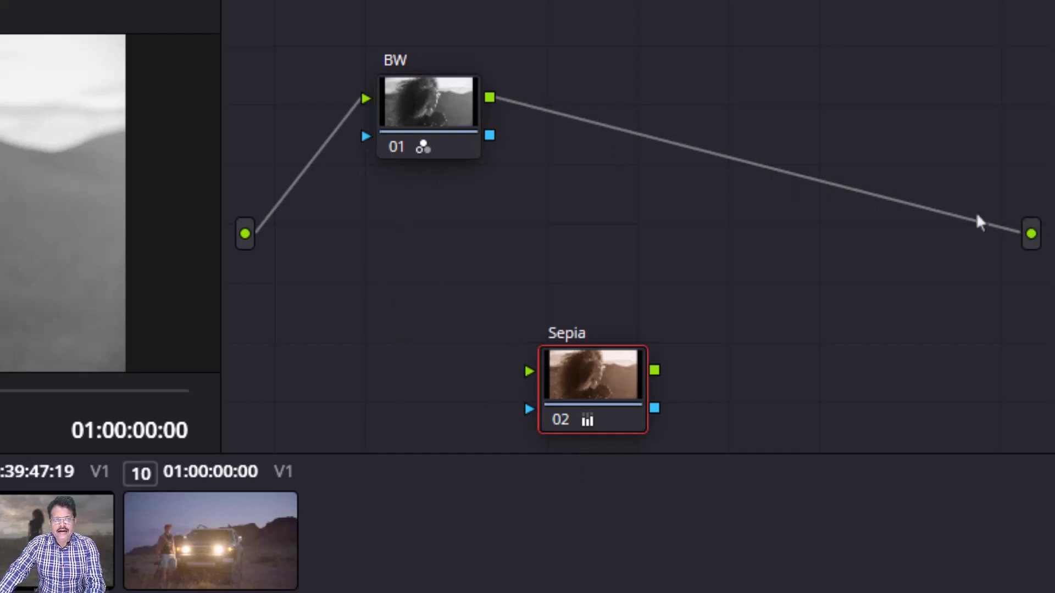
drag(406, 119, 652, 130)
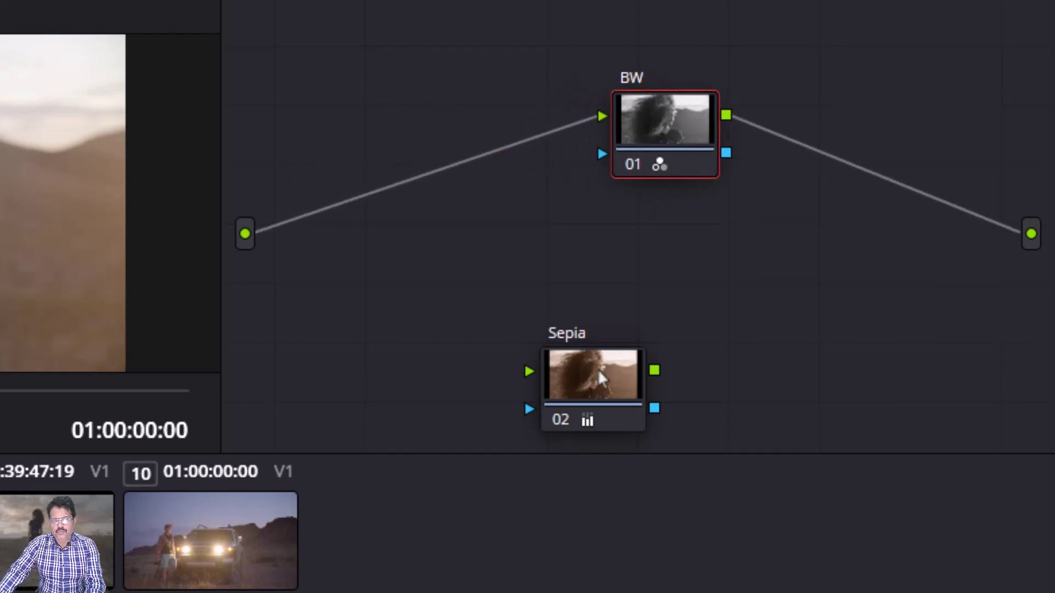
drag(599, 377, 444, 172)
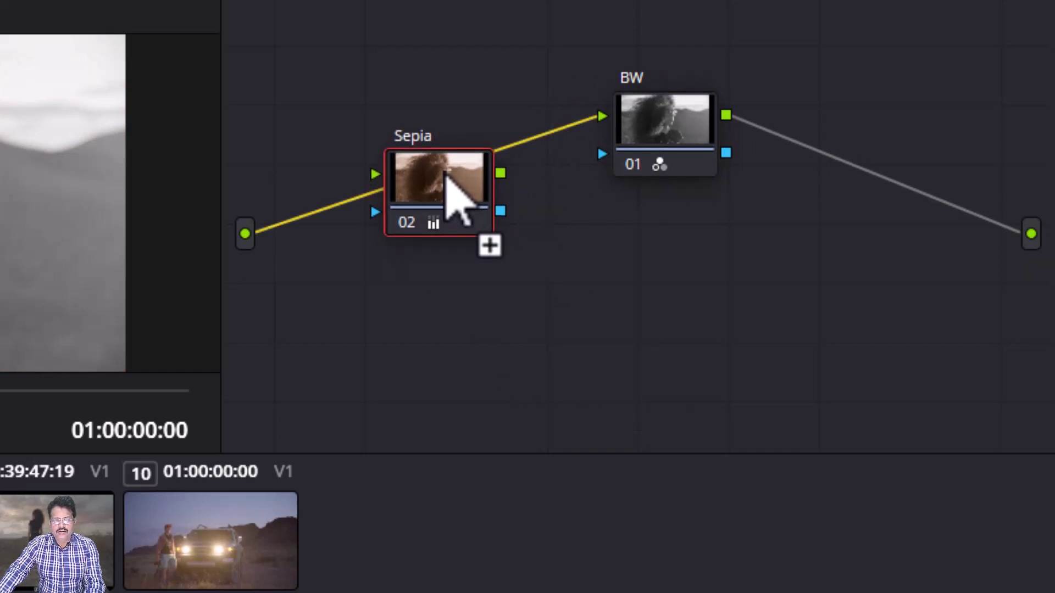
drag(446, 174, 445, 176)
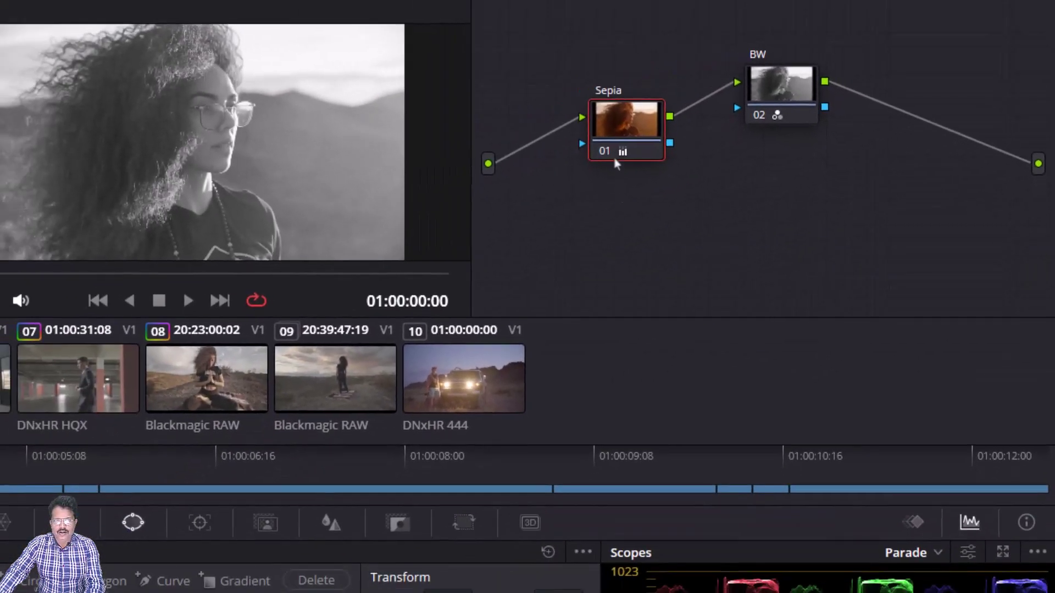
Line the Sepia node up with the BW node, then toggle Sepia off and on to compare.
drag(612, 120, 599, 74)
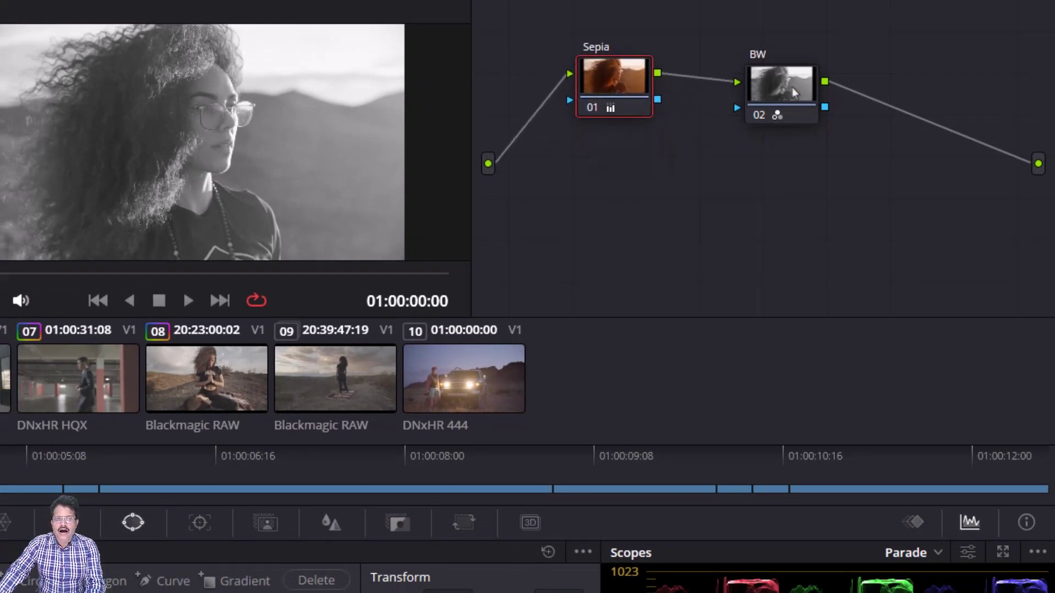
drag(792, 89, 794, 80)
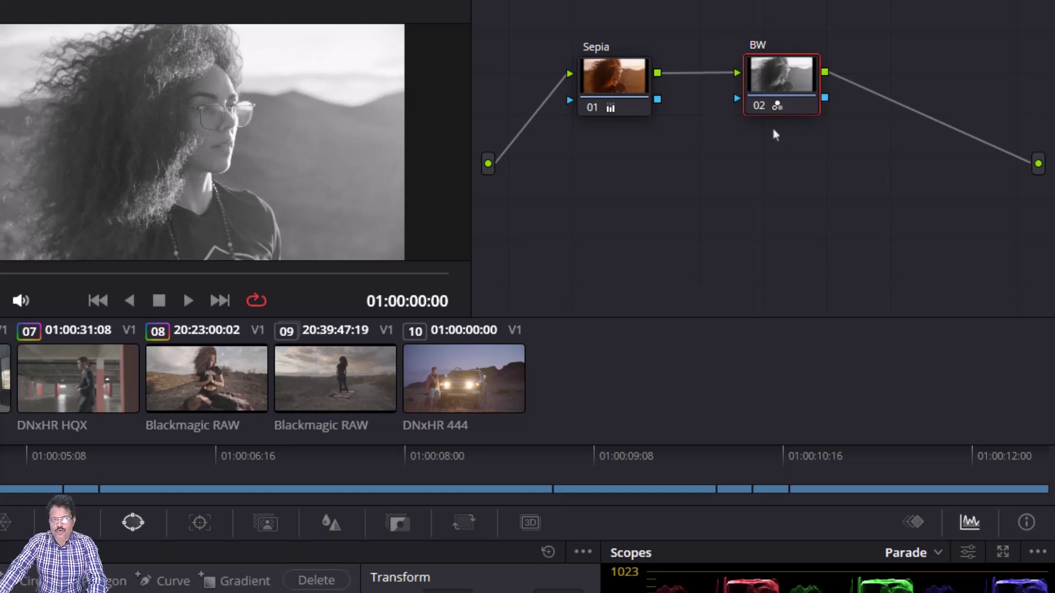
click(592, 110)
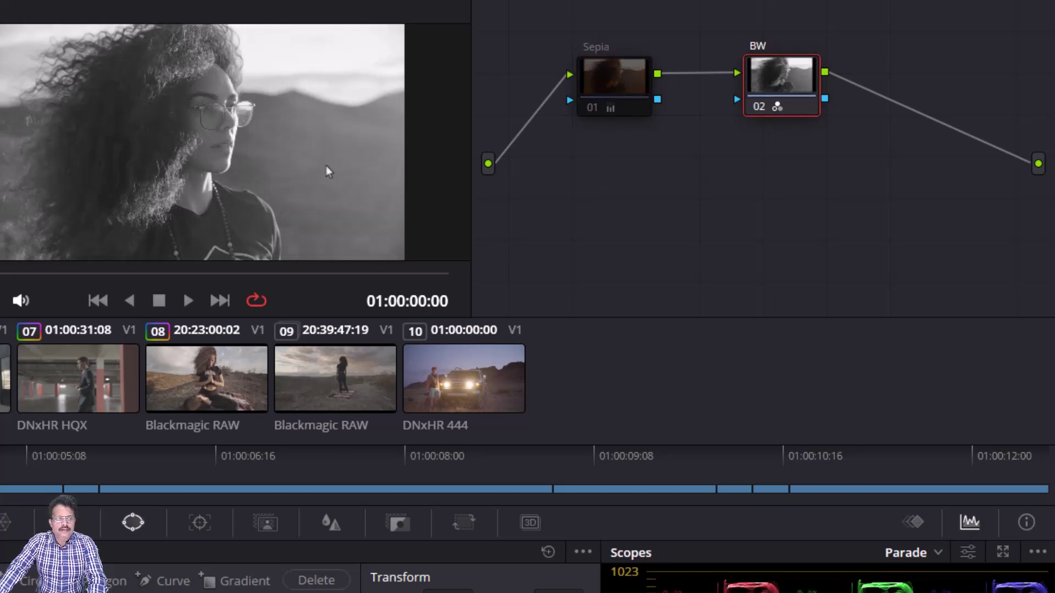
click(596, 109)
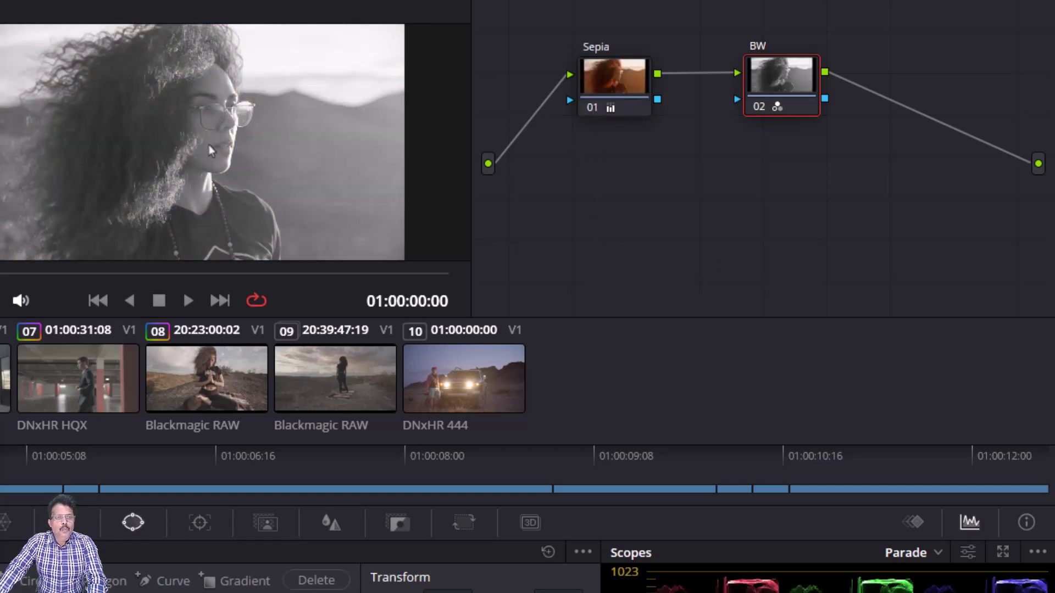
Toggle BW, then Sepia, off and on to compare, and nudge the two nodes closer.
click(603, 91)
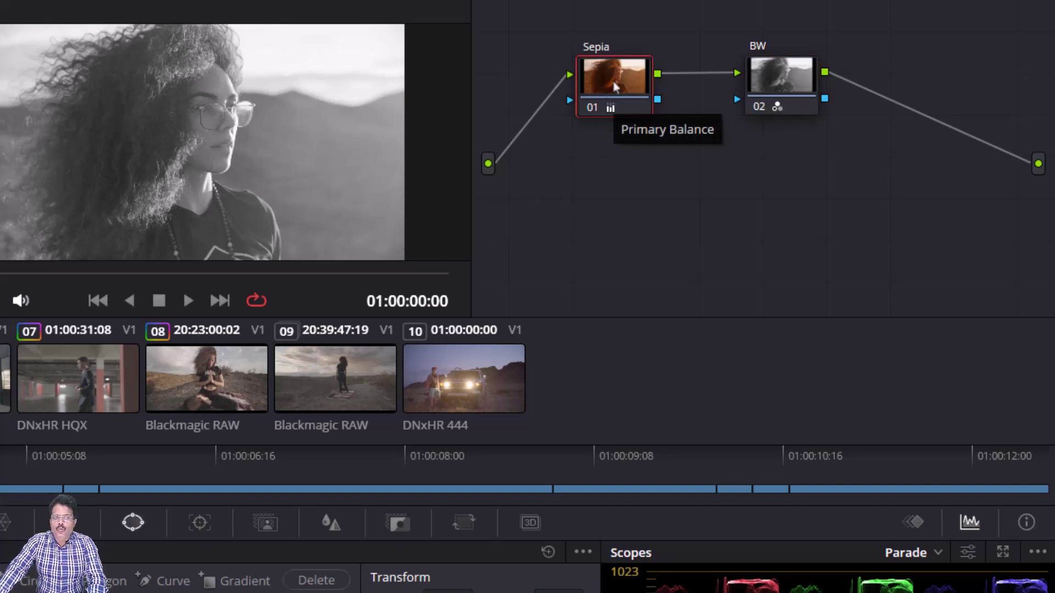
click(760, 106)
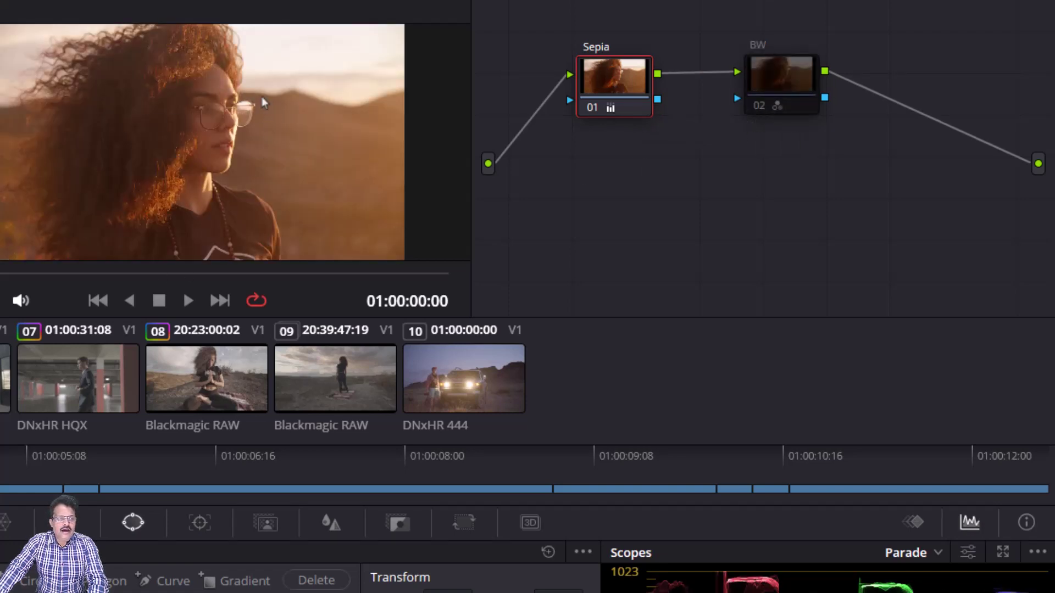
click(756, 107)
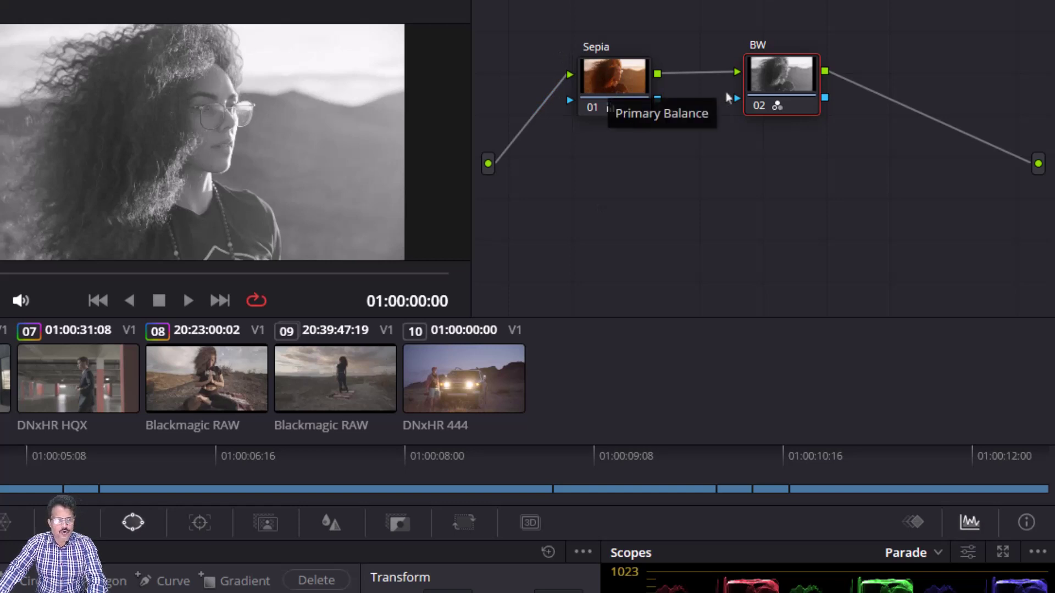
click(592, 109)
click(592, 108)
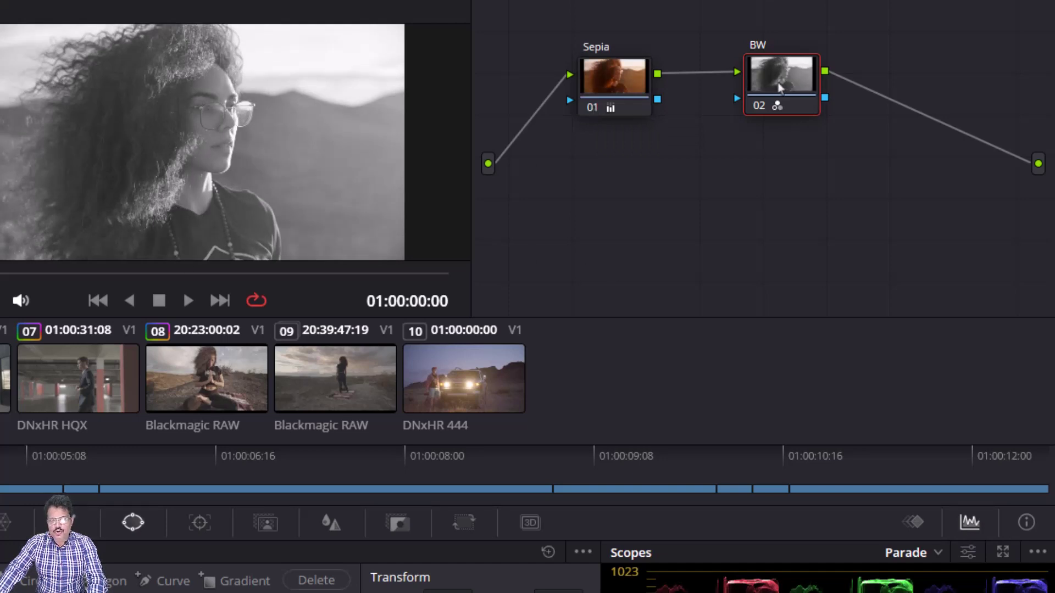
drag(780, 87, 755, 87)
drag(622, 80, 634, 78)
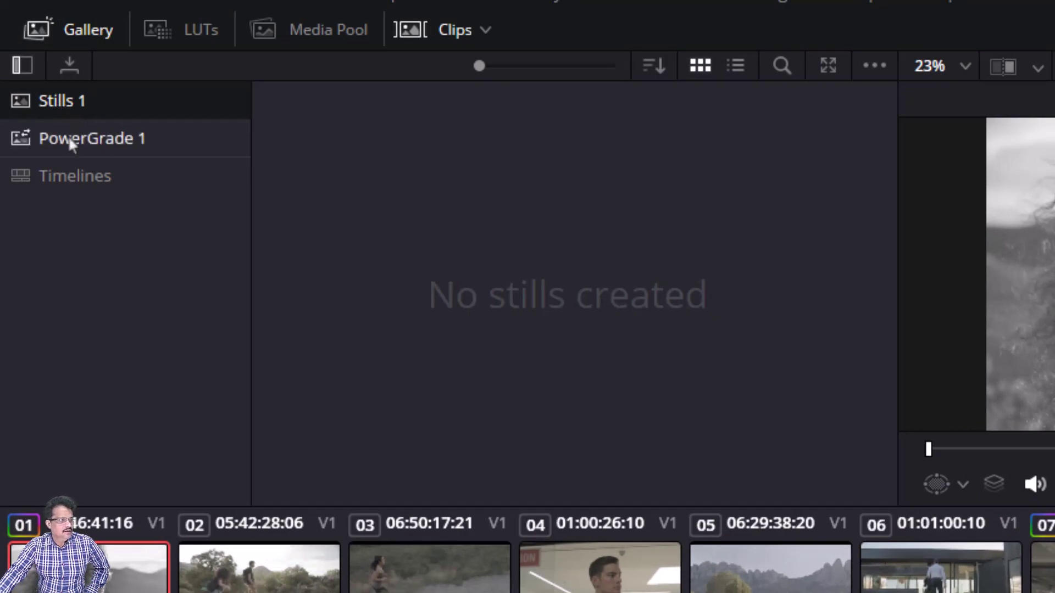
Rename the Stills 1 album to 'experement'.
double_click(61, 100)
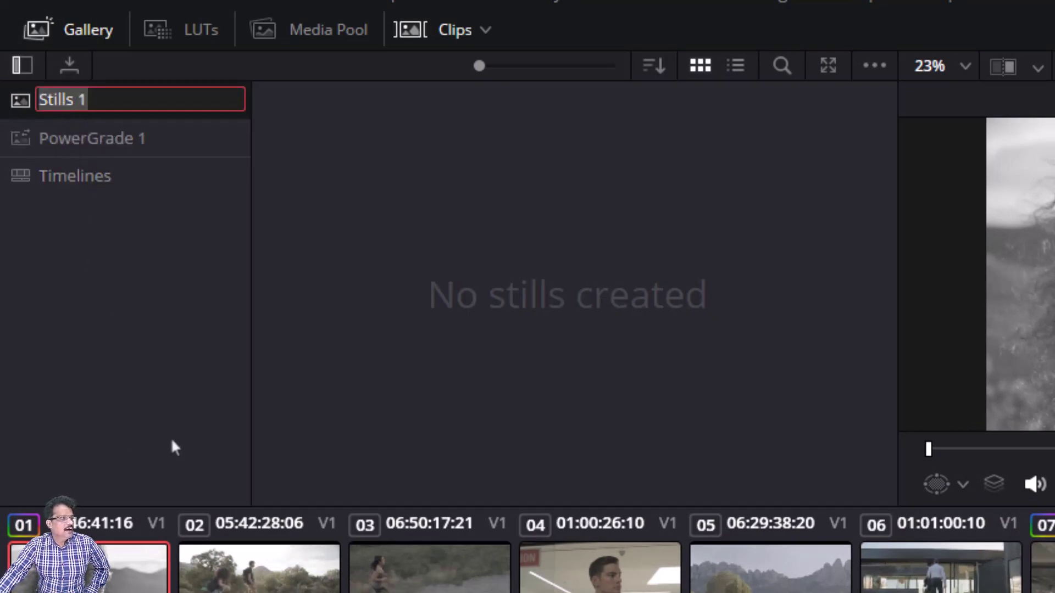
text(expermenm)
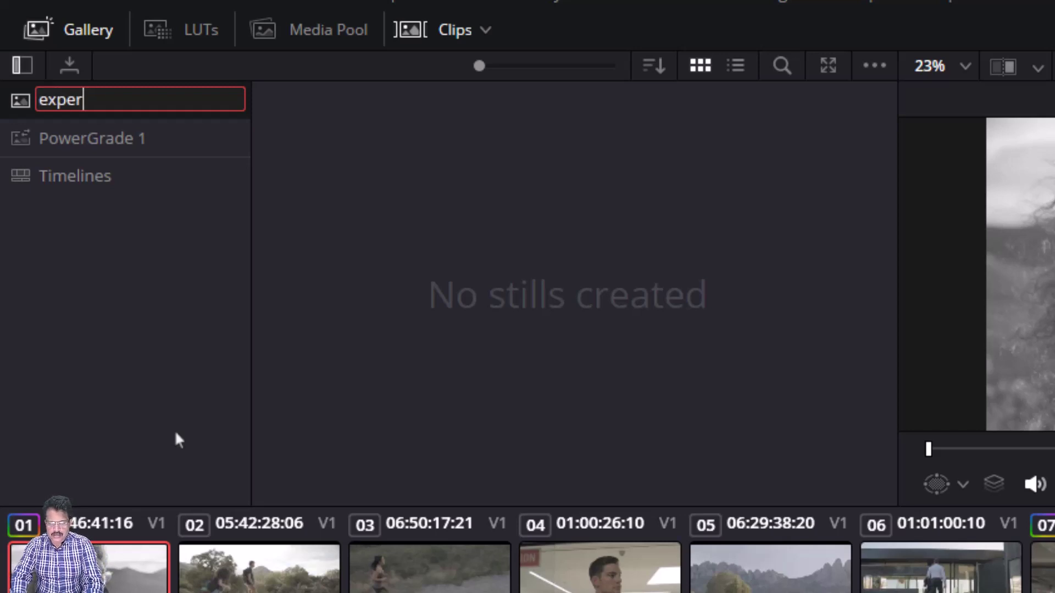
key(BackSpace)
key(BackSpace)
key(BackSpace)
key(BackSpace)
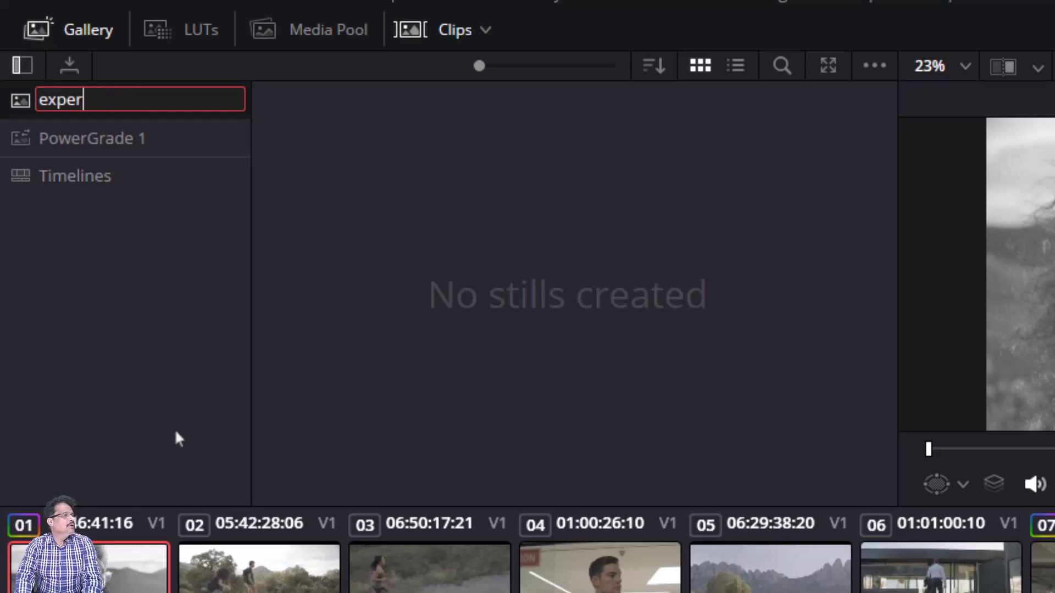
text(ement)
key(Return)
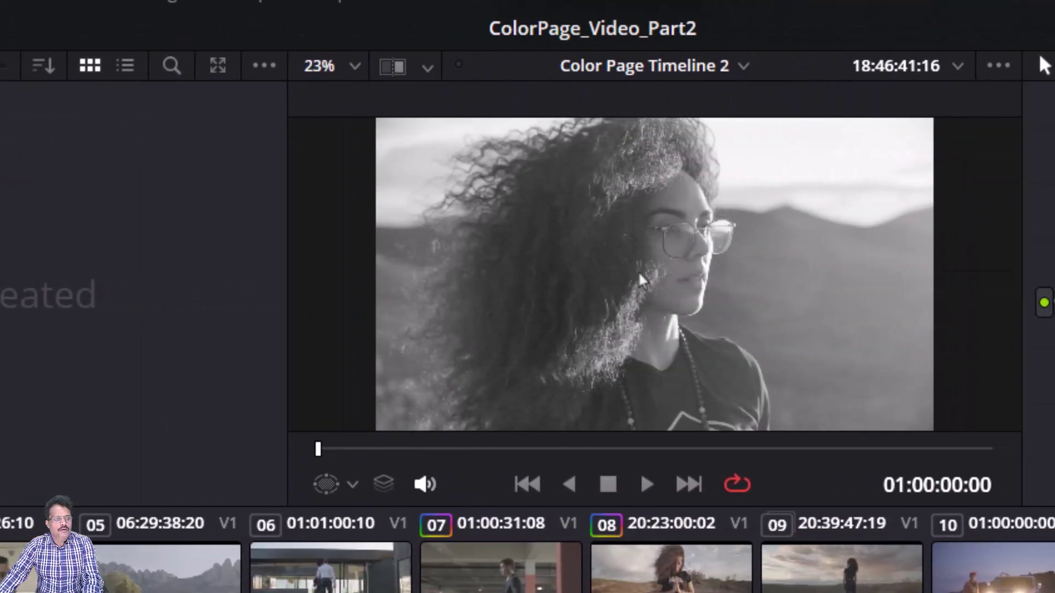
Grab a still of the current Sepia-then-BW grade and label it 'node order'.
right_click(638, 272)
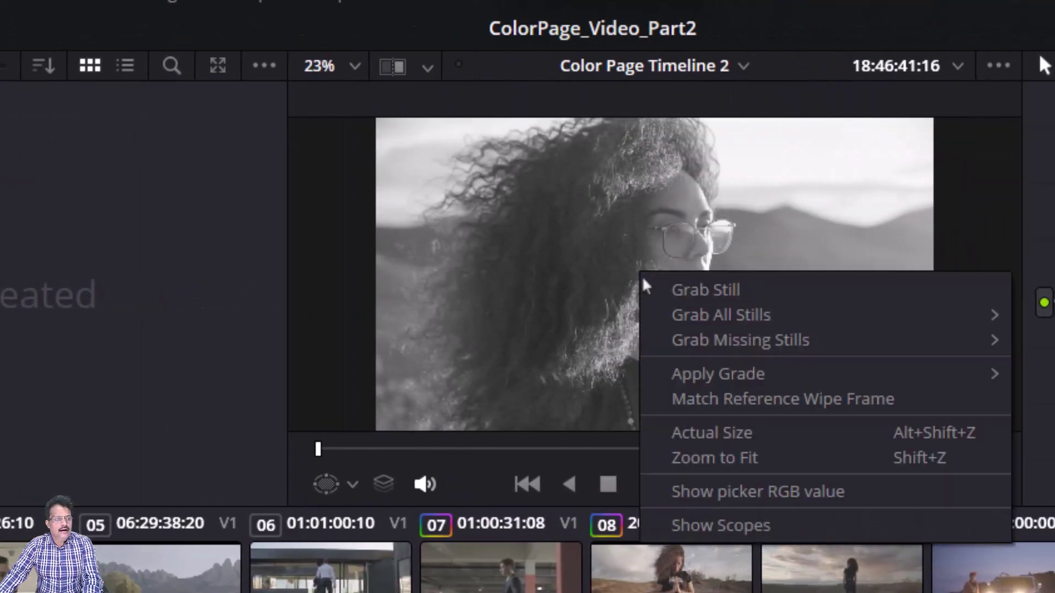
click(657, 288)
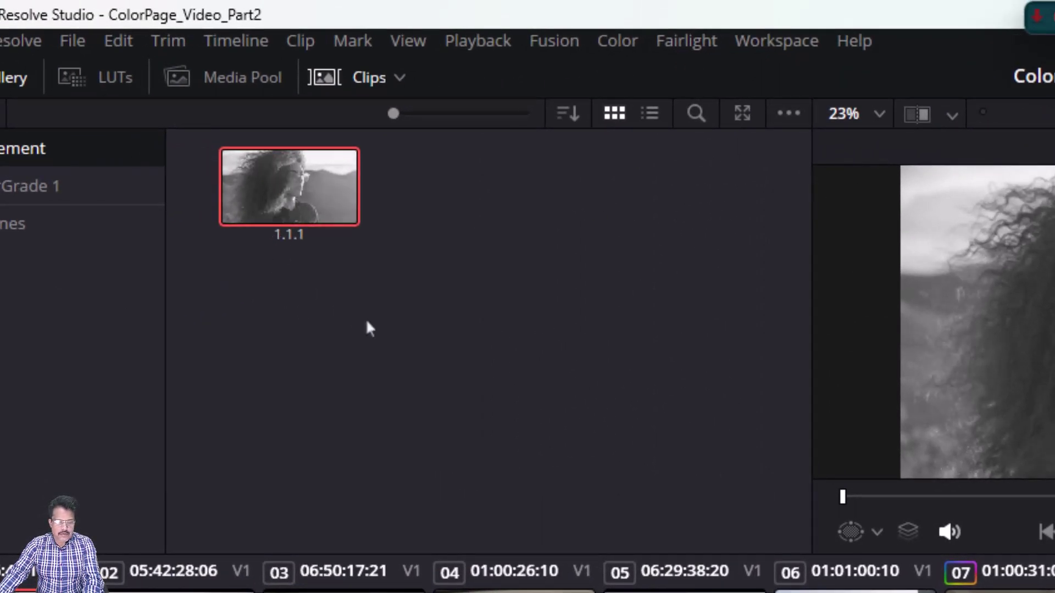
text(node order)
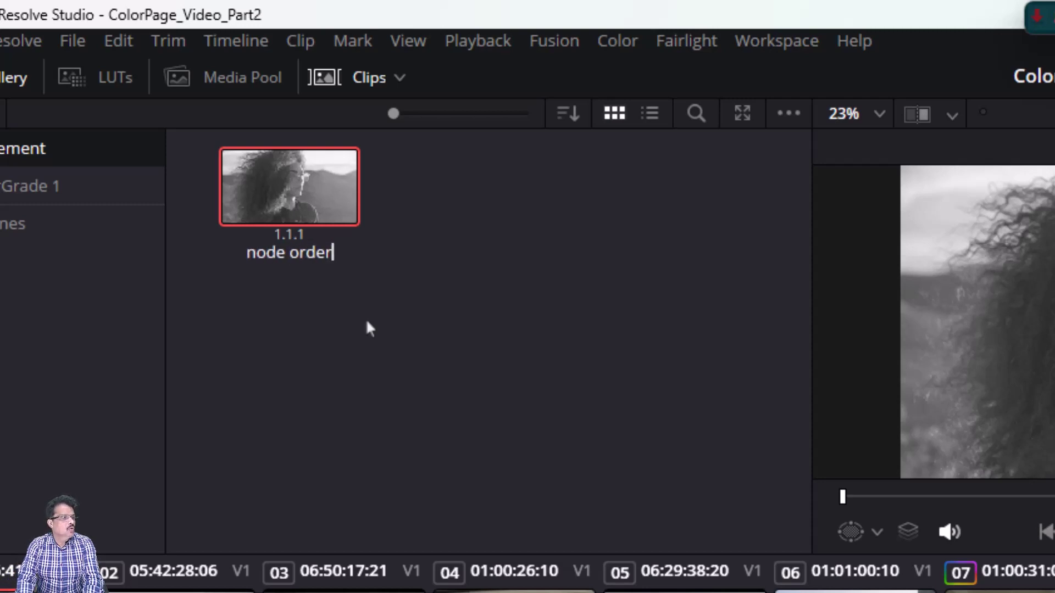
key(Return)
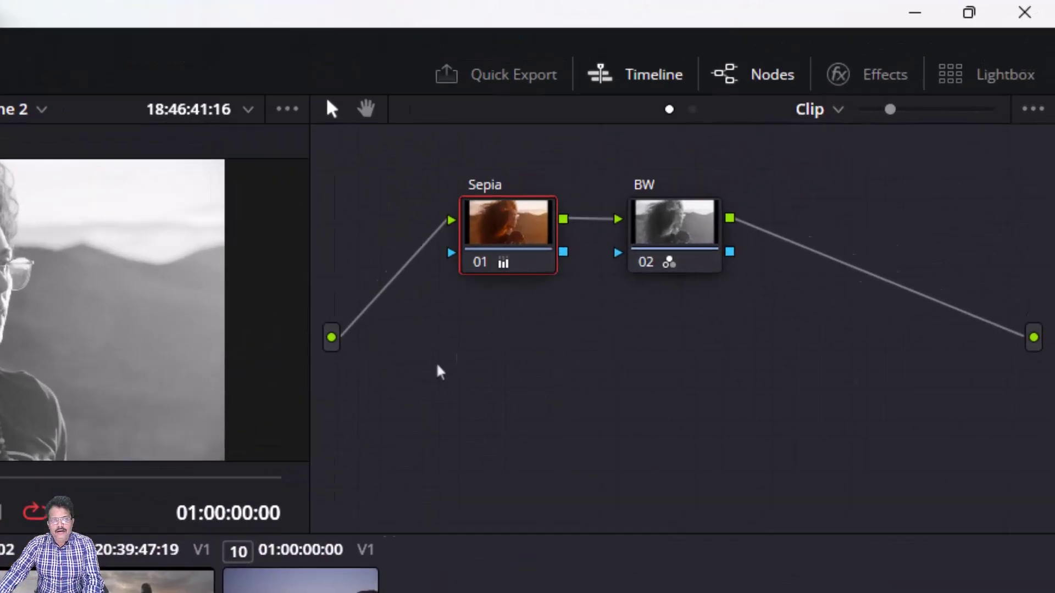
Reset all grades and nodes to a single node 01, then move it down and right.
right_click(773, 166)
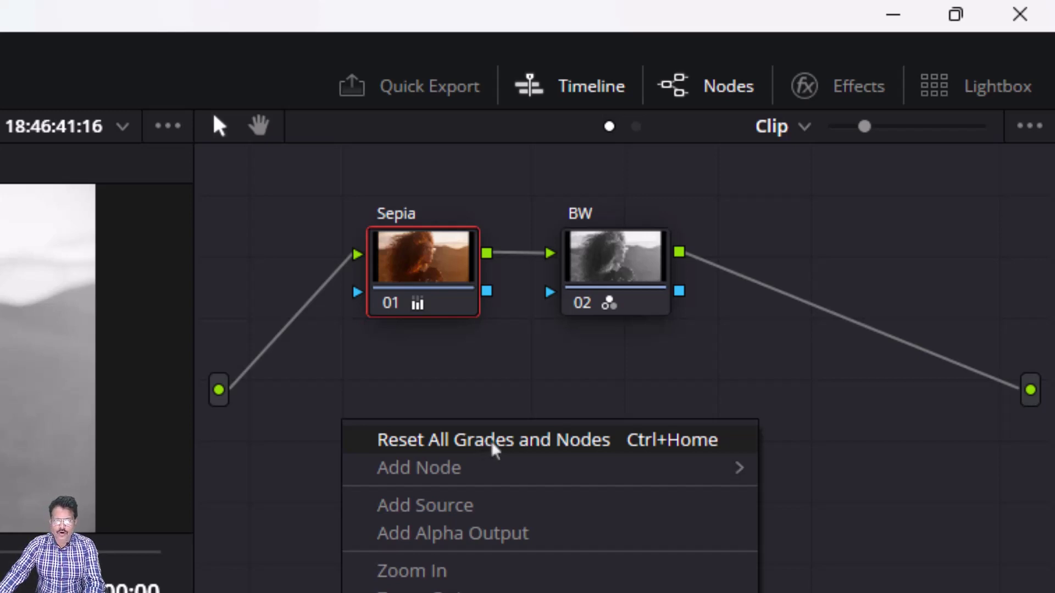
click(492, 447)
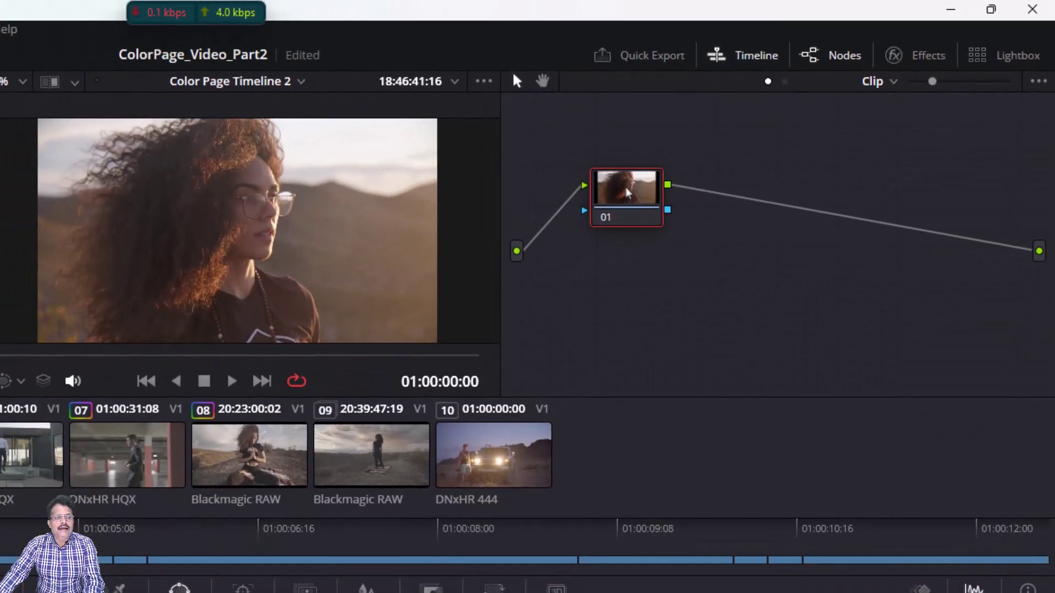
mouse_move(529, 241)
mouse_down()
mouse_move(509, 233)
mouse_move(531, 238)
mouse_up()
drag(631, 188, 675, 205)
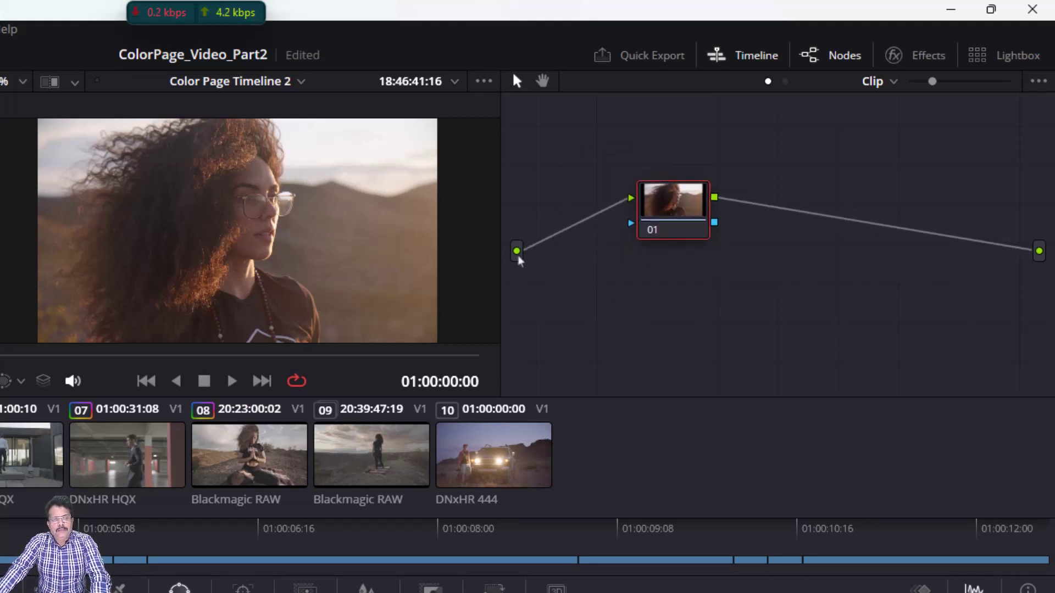
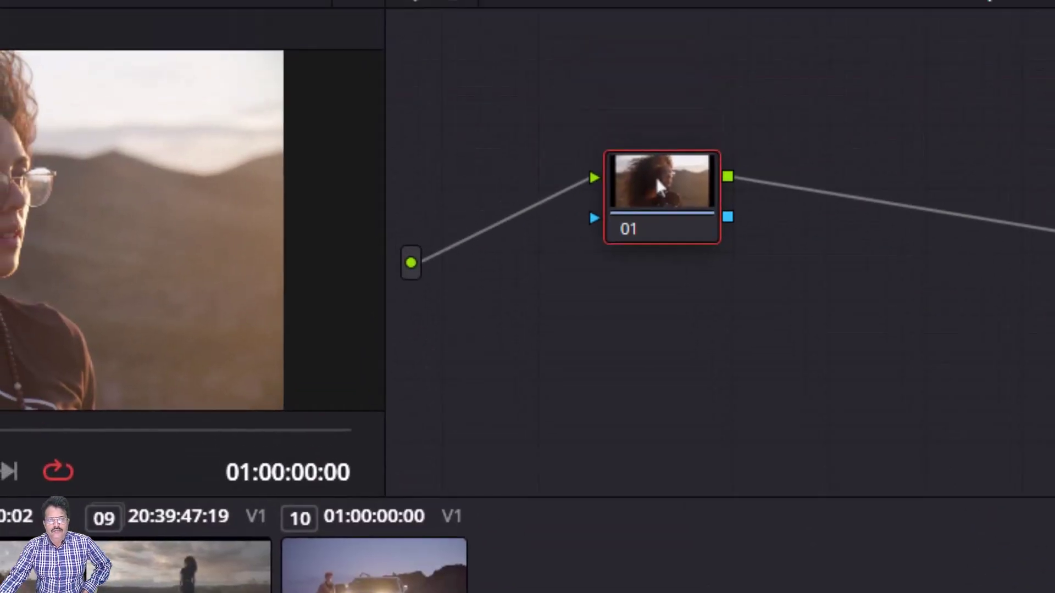
Label node 01 'Lift' and pull its Lift master wheel down to -0.20.
right_click(655, 176)
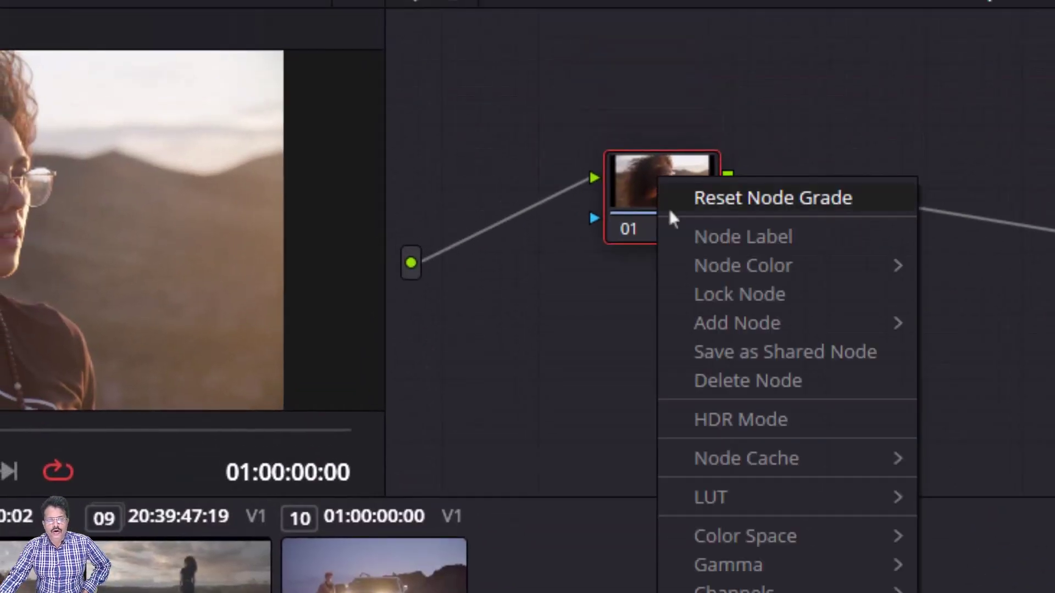
click(680, 235)
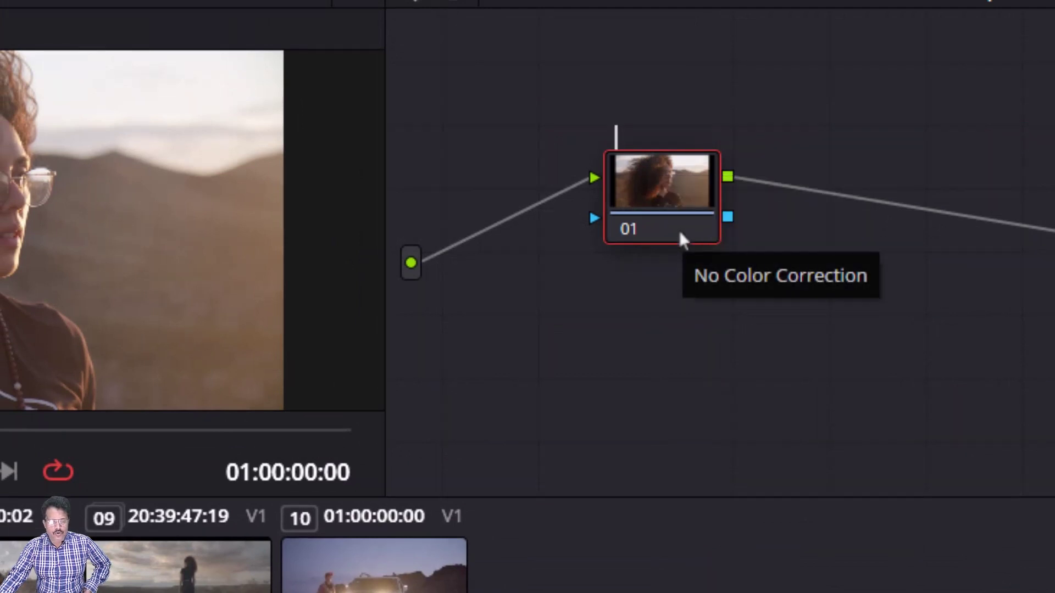
text(Lift)
key(Return)
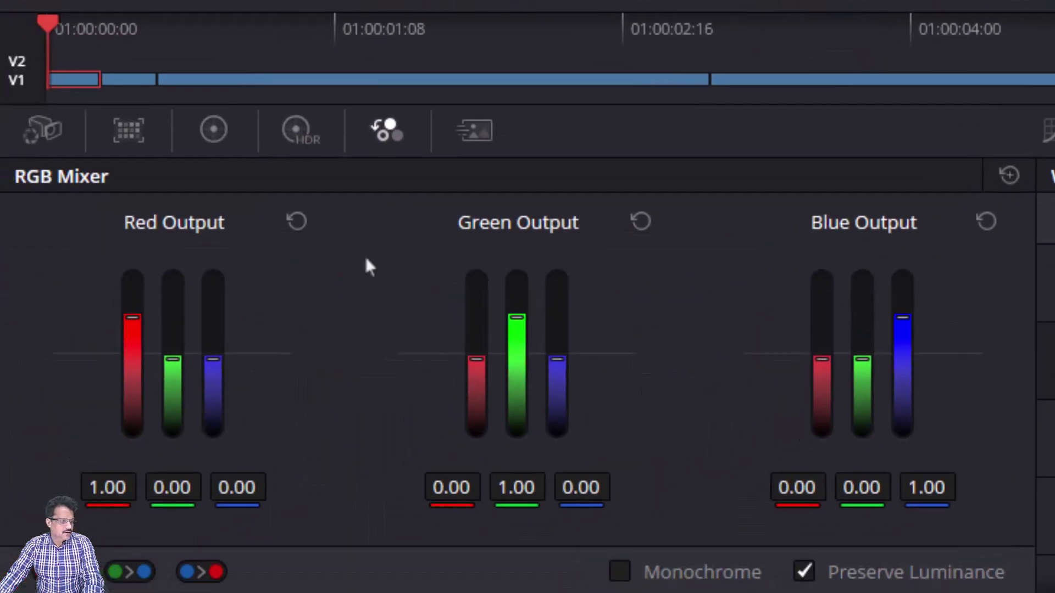
click(213, 131)
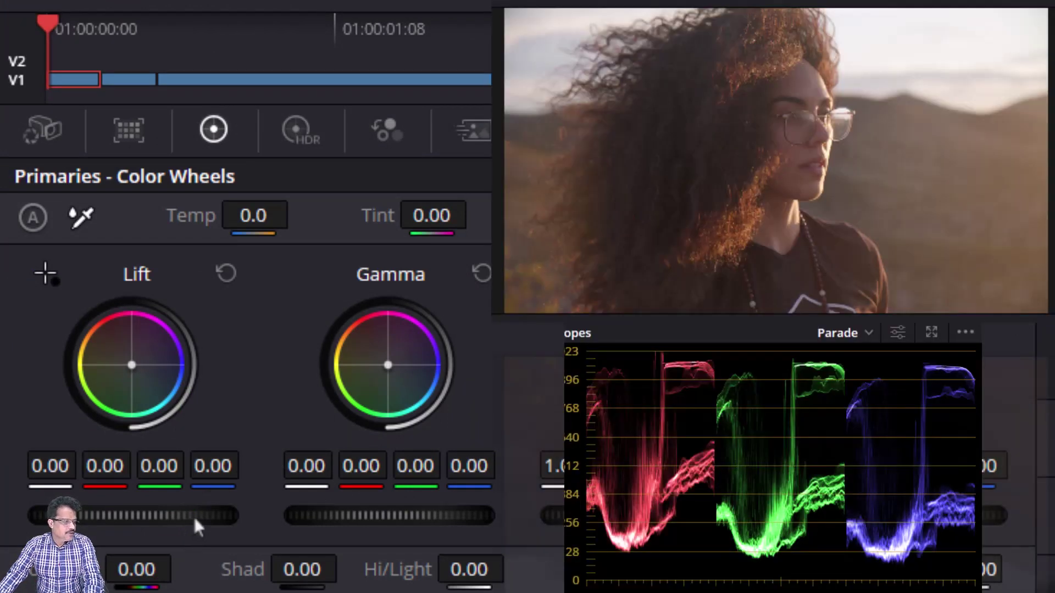
drag(194, 520, 150, 520)
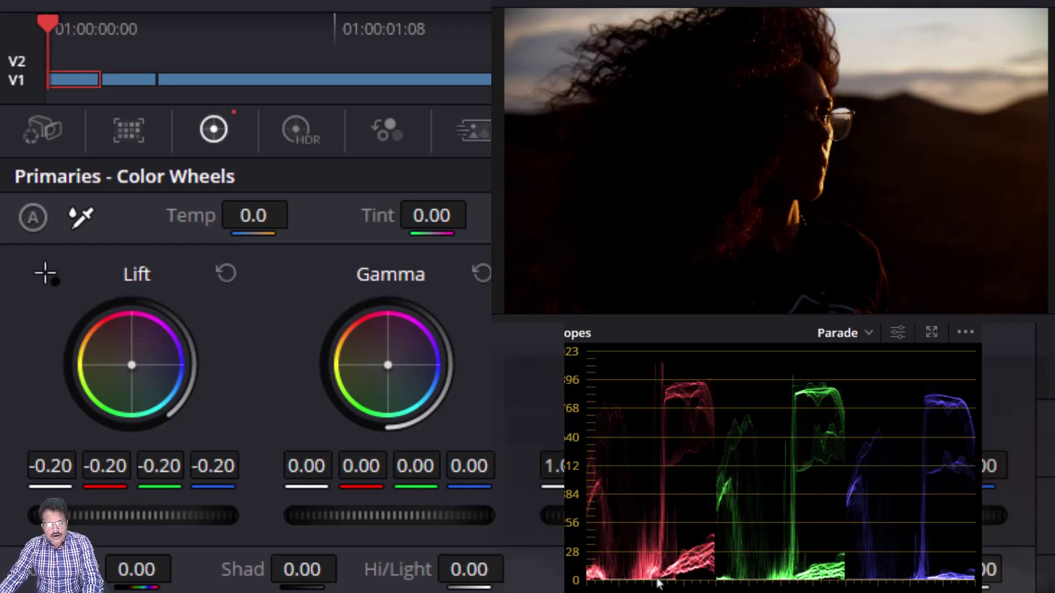
Bypass the grade and restore it to compare, then set the scope to Waveform.
key(shift+d)
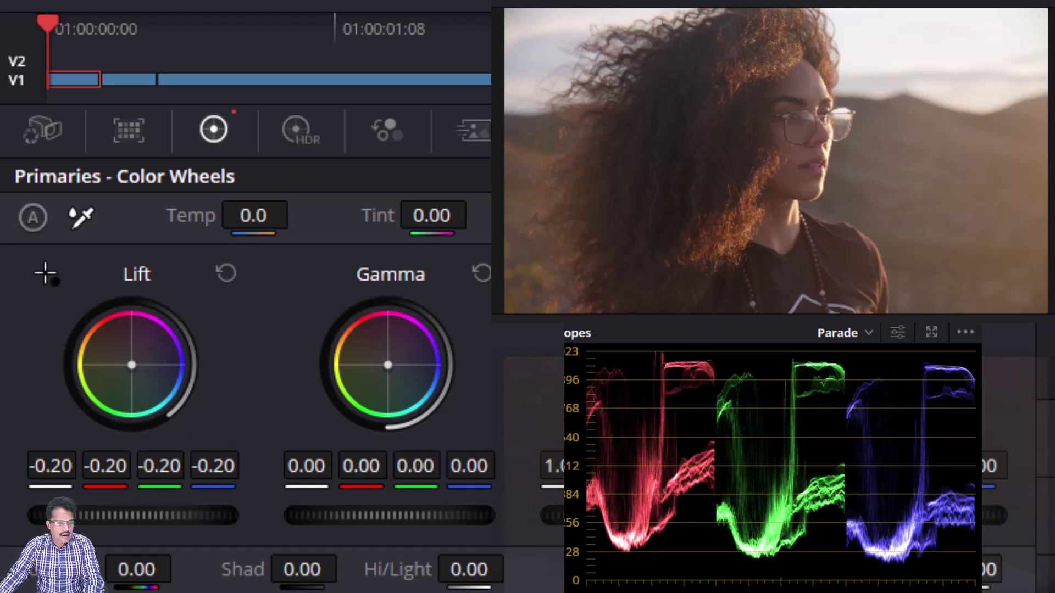
key(shift+d)
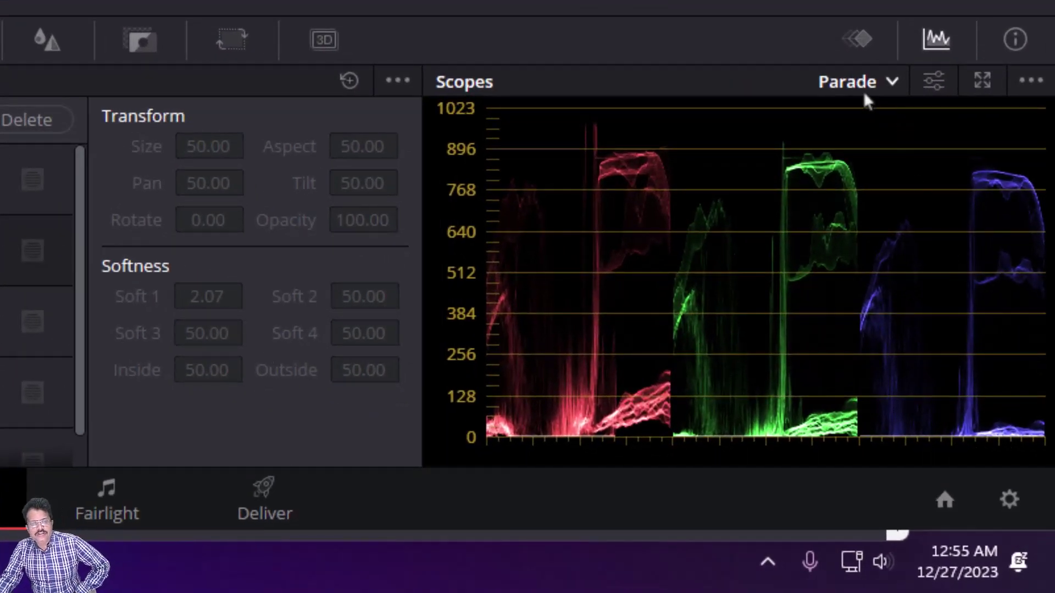
click(894, 87)
click(880, 150)
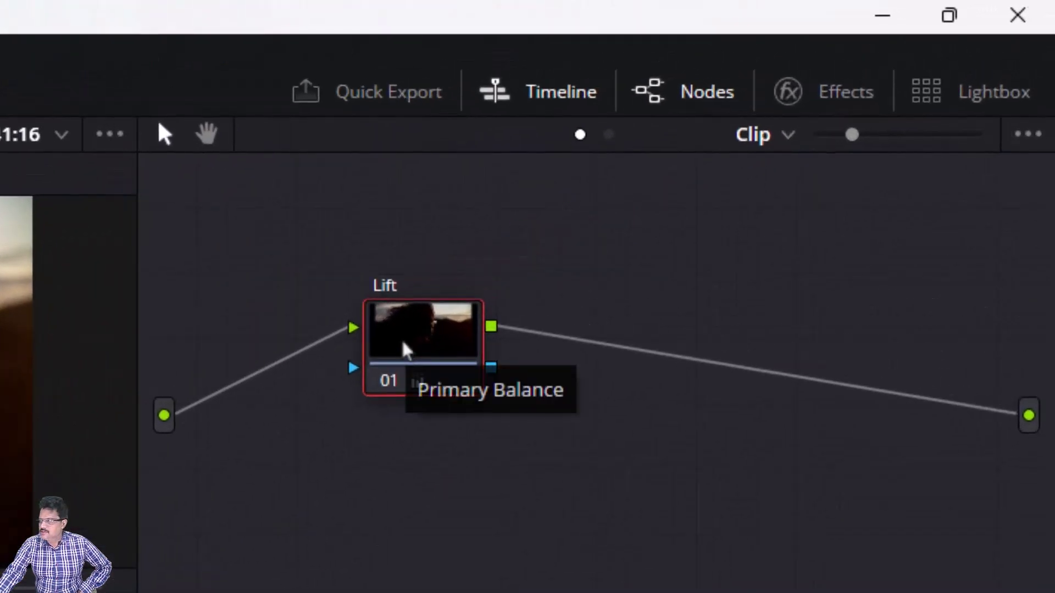
Add serial node 02 after the Lift node and compare the two nodes.
right_click(757, 160)
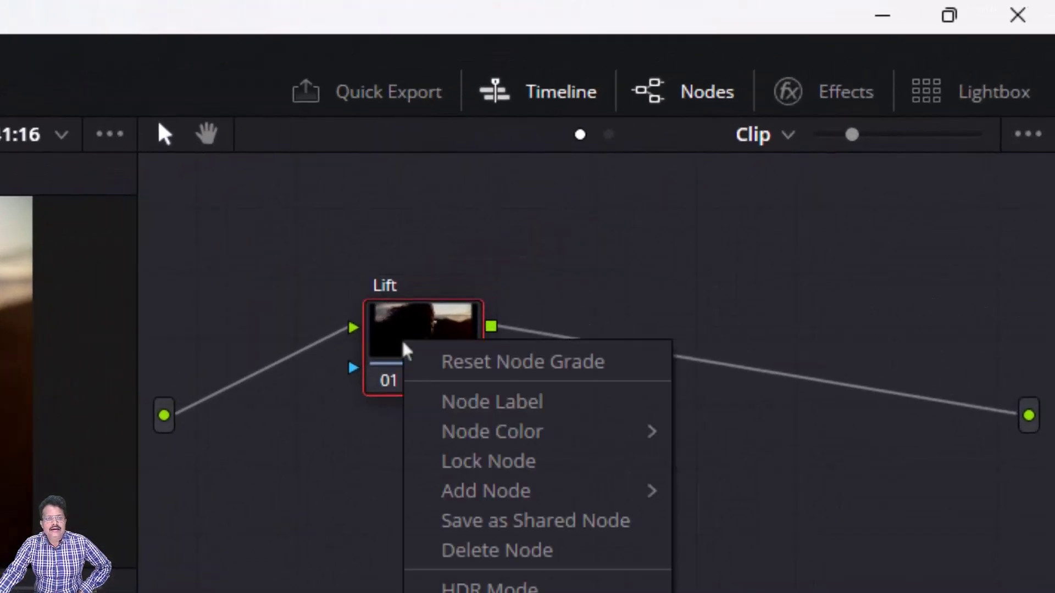
mouse_move(589, 499)
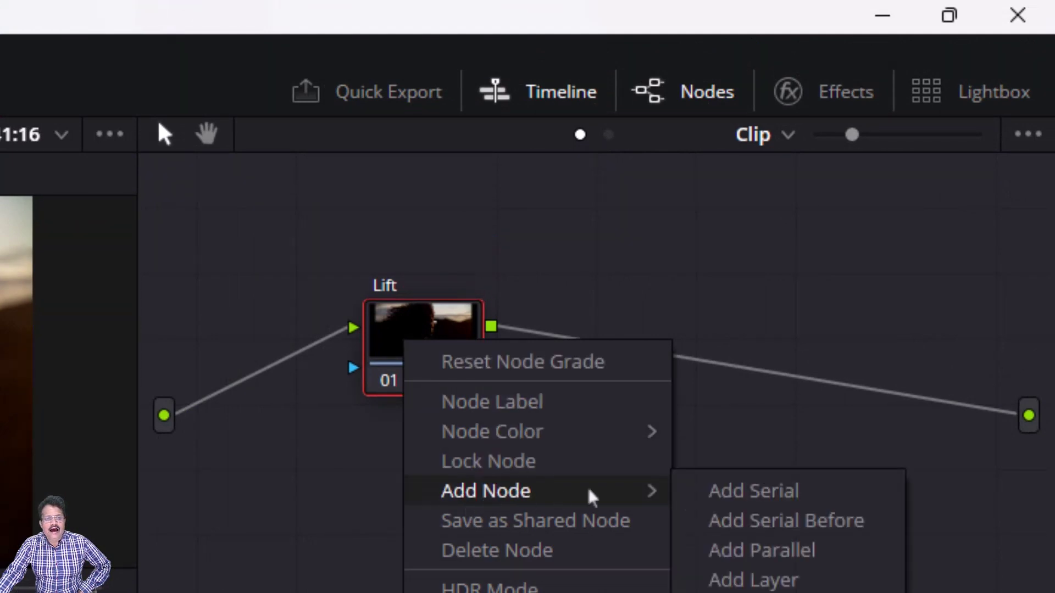
click(786, 505)
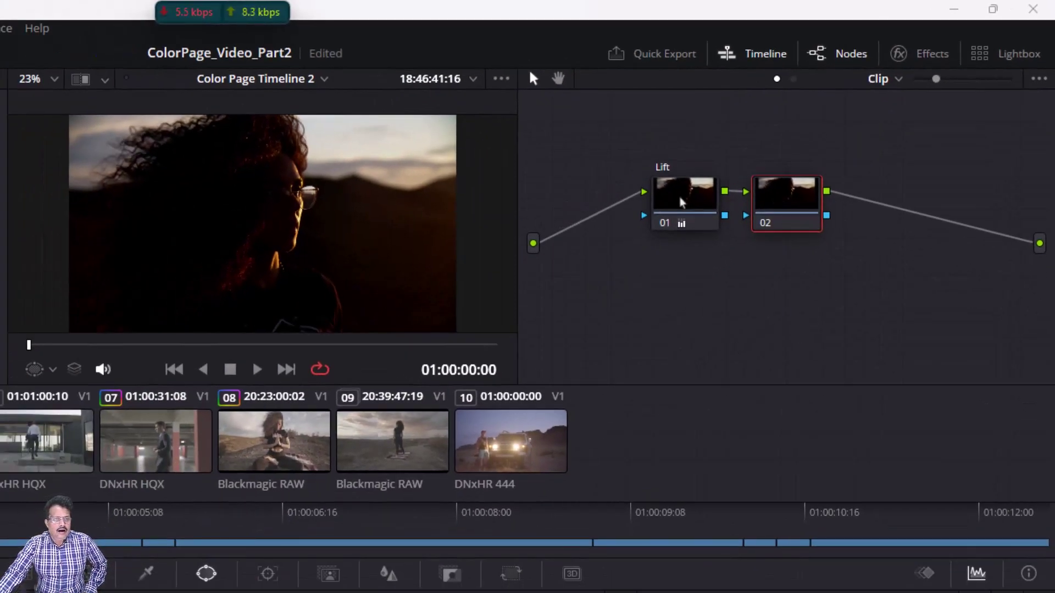
click(692, 214)
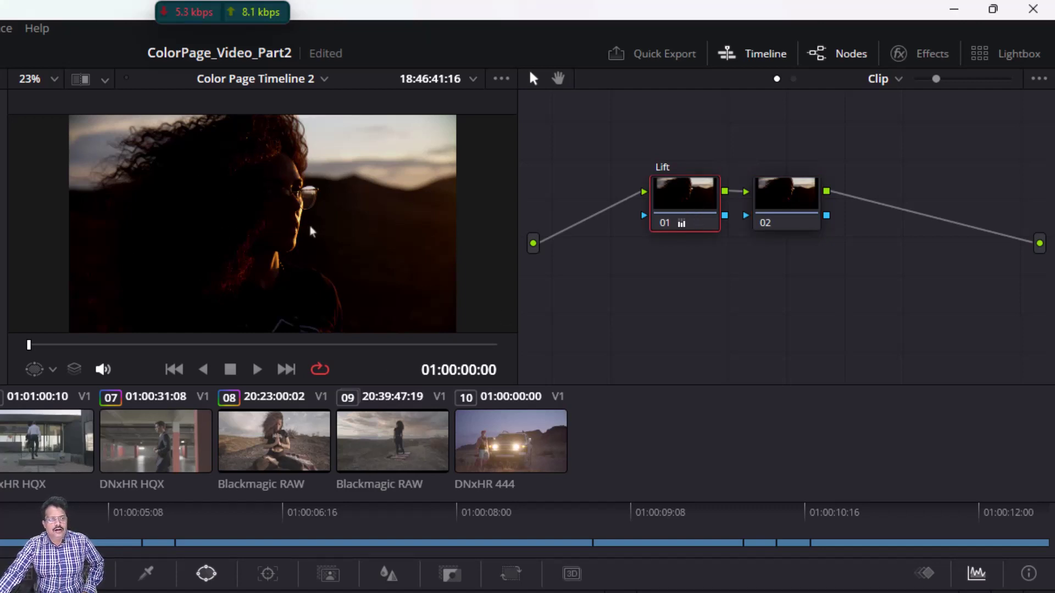
click(794, 218)
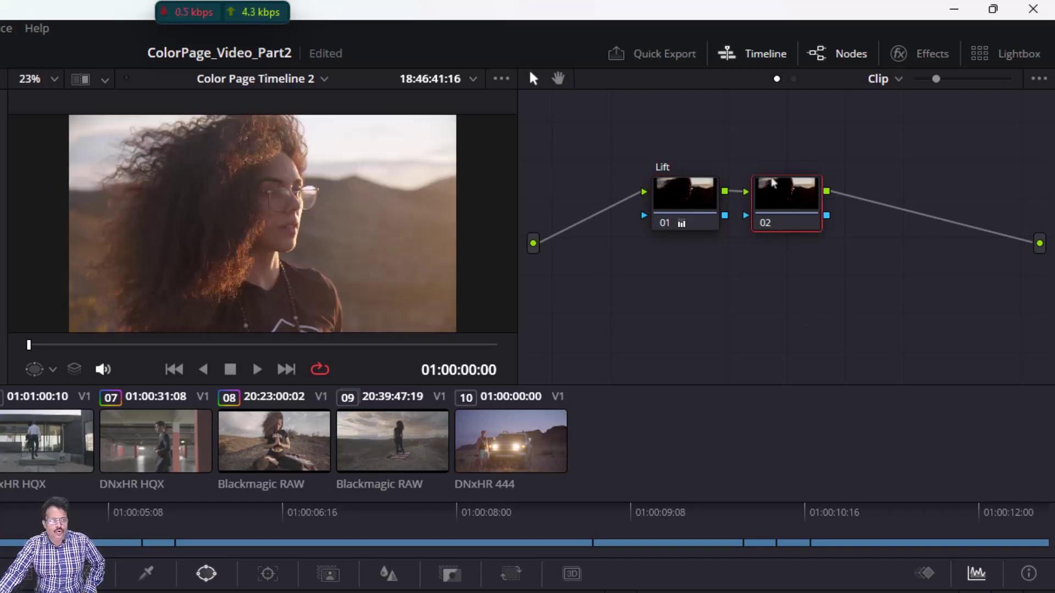
click(701, 205)
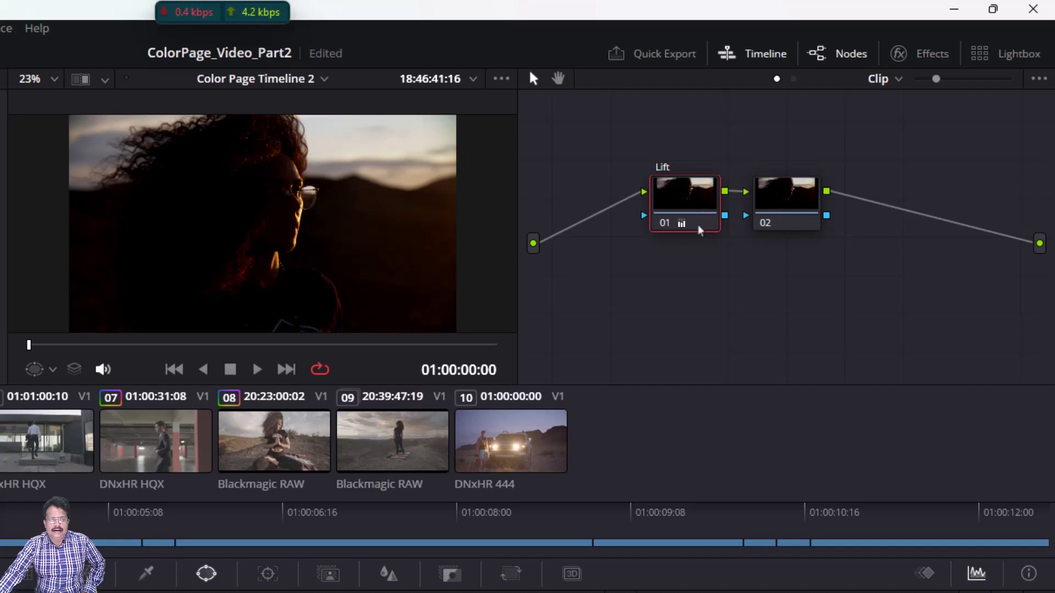
click(788, 208)
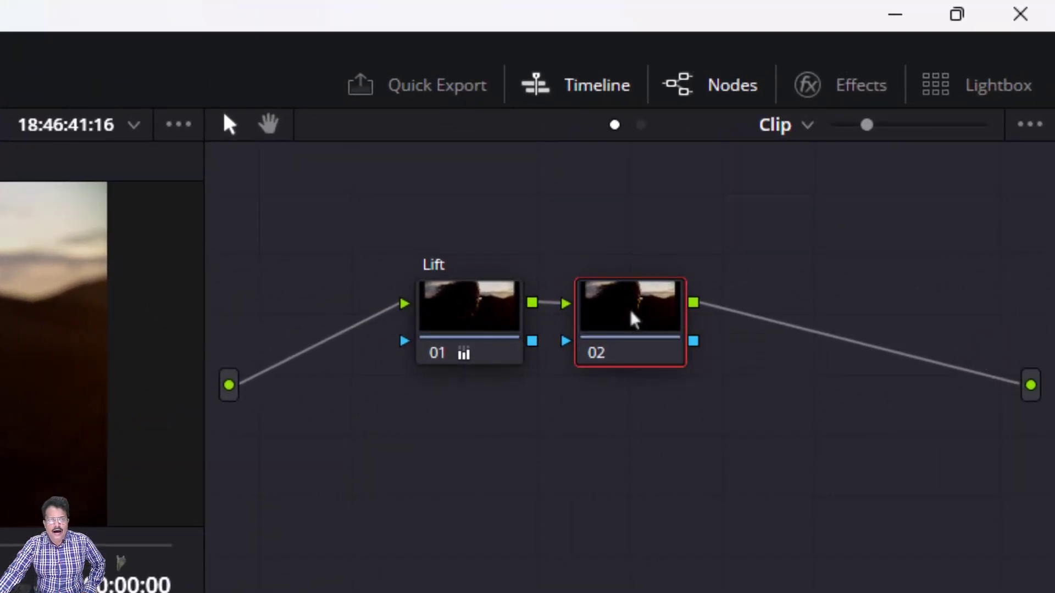
Label node 02 'curves'.
right_click(635, 320)
click(655, 367)
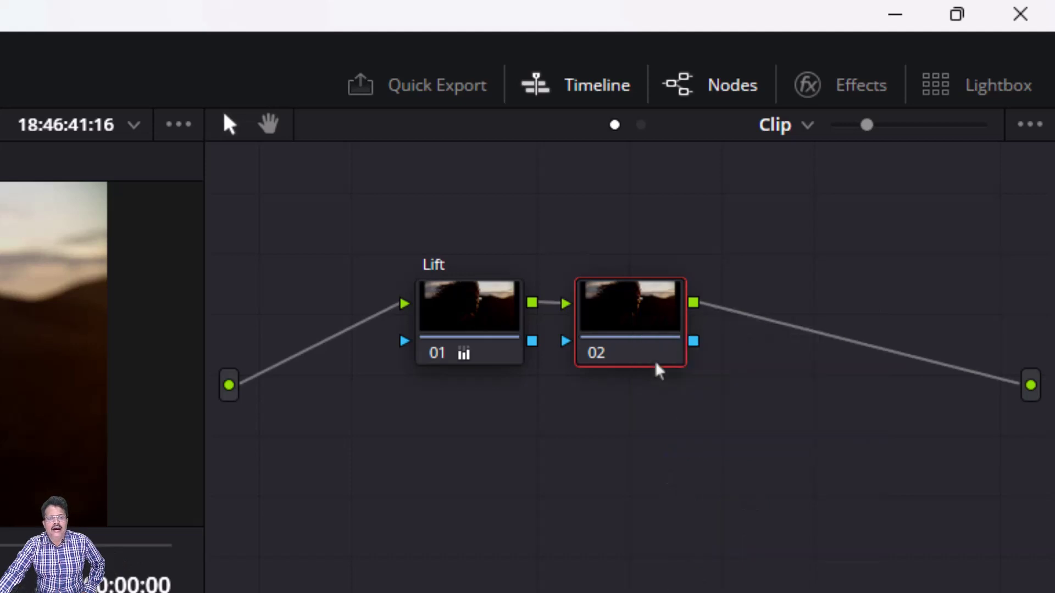
text(curves)
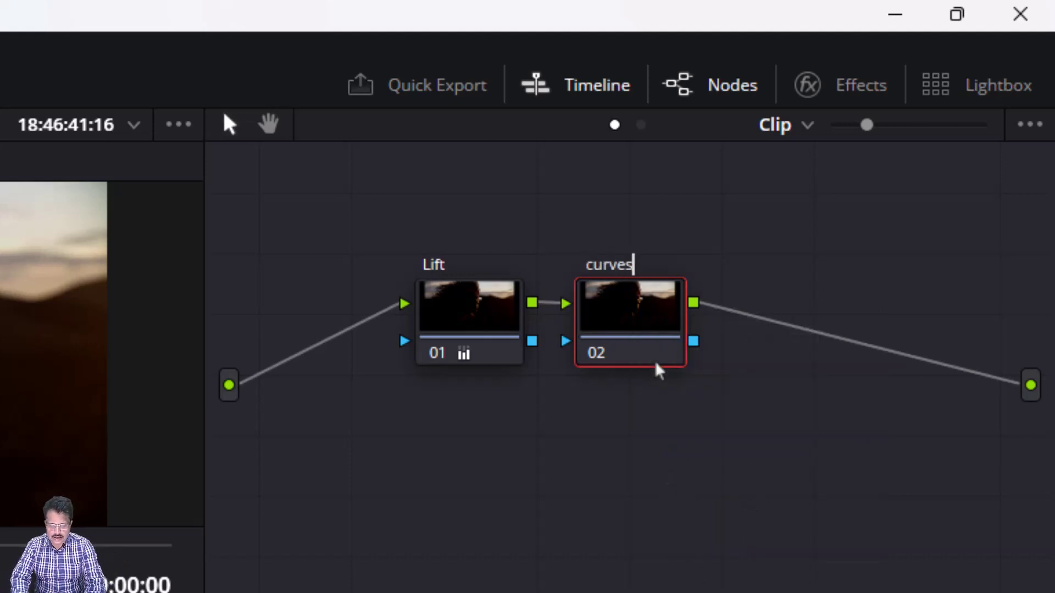
key(Return)
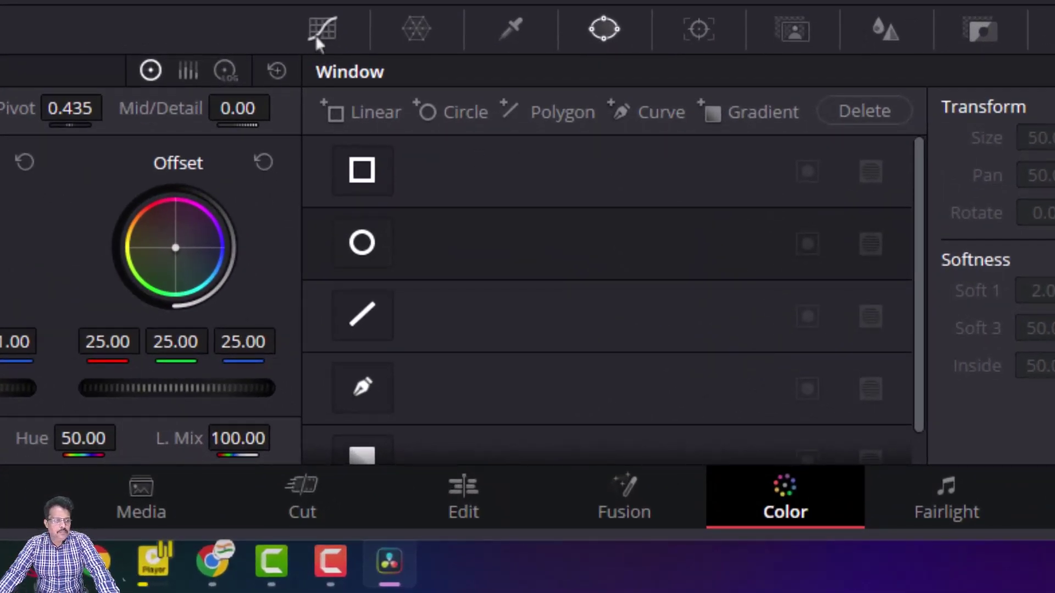
Show Custom Curves for the curves node, bend a point up, then delete it to straighten.
click(318, 39)
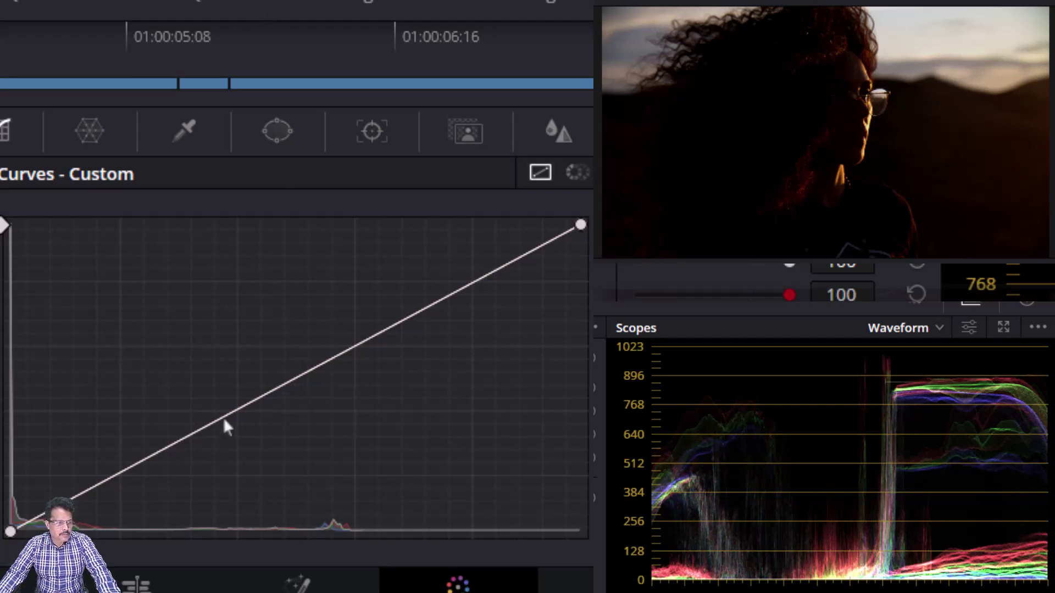
drag(223, 418, 170, 298)
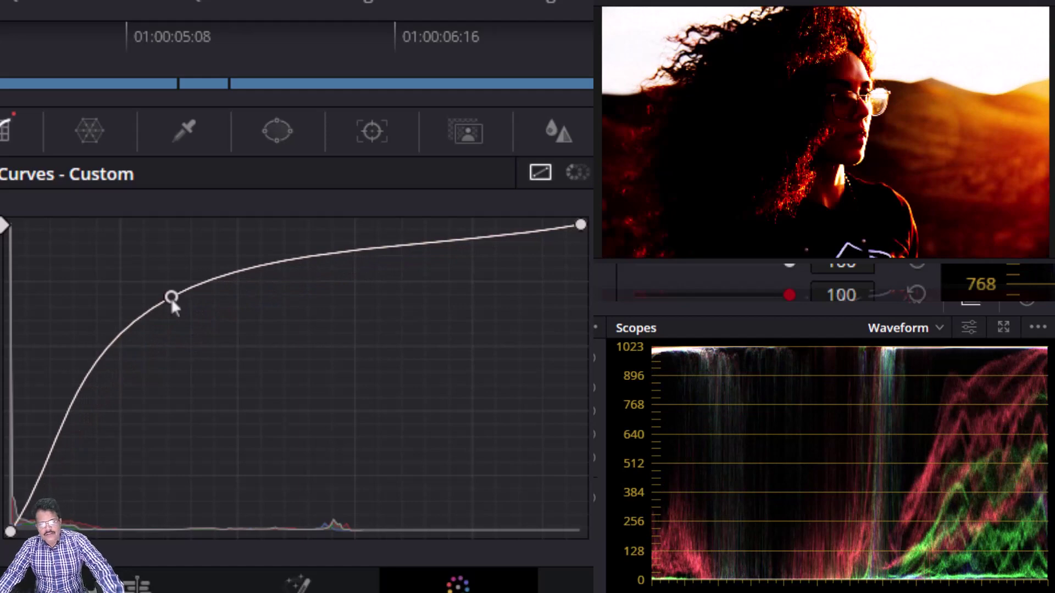
drag(170, 298, 132, 302)
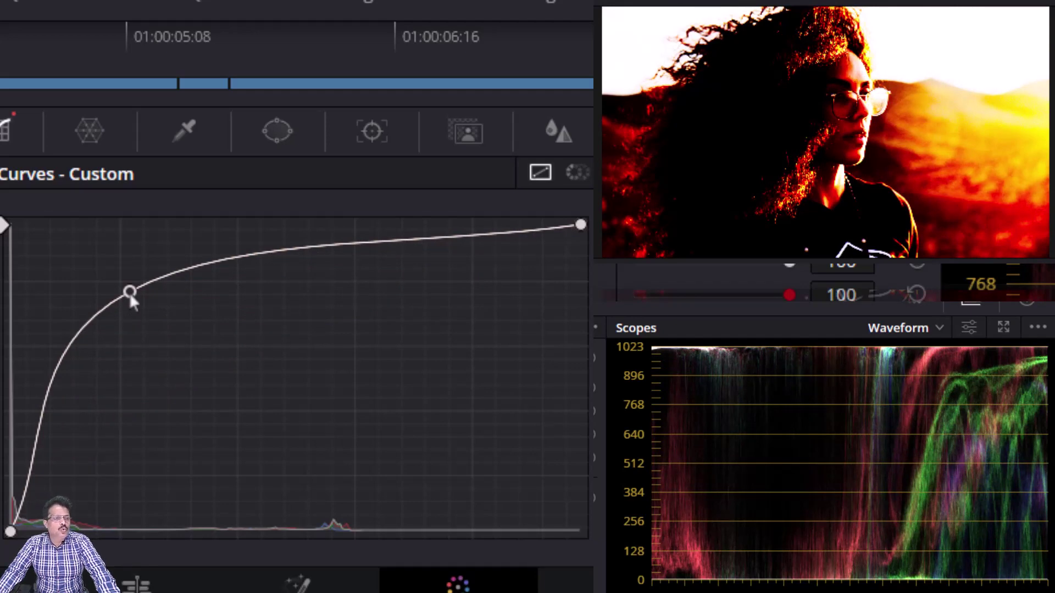
drag(129, 292, 130, 287)
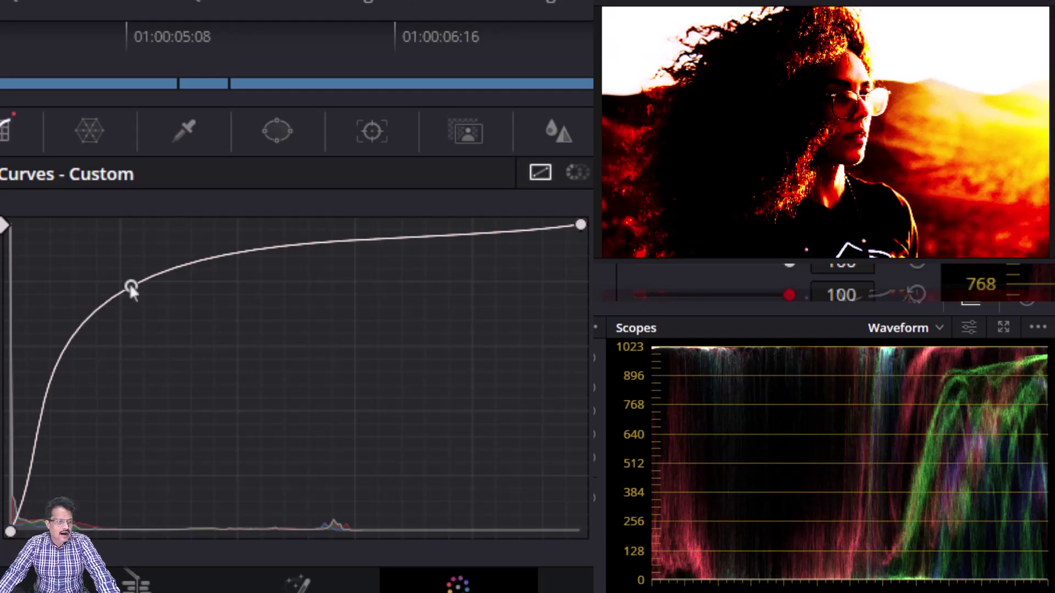
mouse_move(131, 286)
mouse_down()
mouse_move(137, 306)
mouse_move(123, 275)
mouse_move(136, 304)
mouse_move(132, 294)
mouse_up()
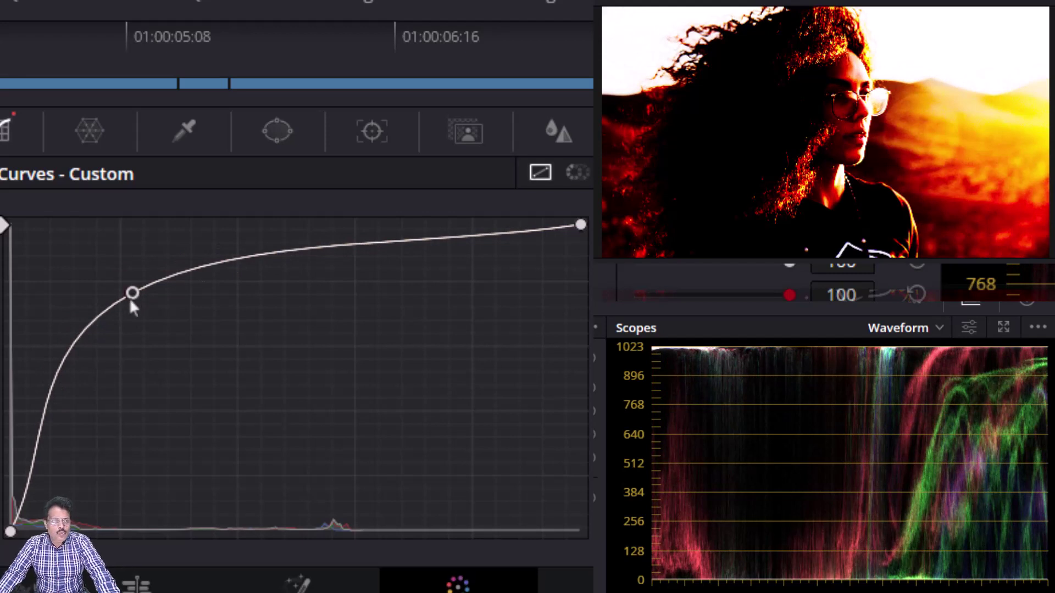
right_click(133, 294)
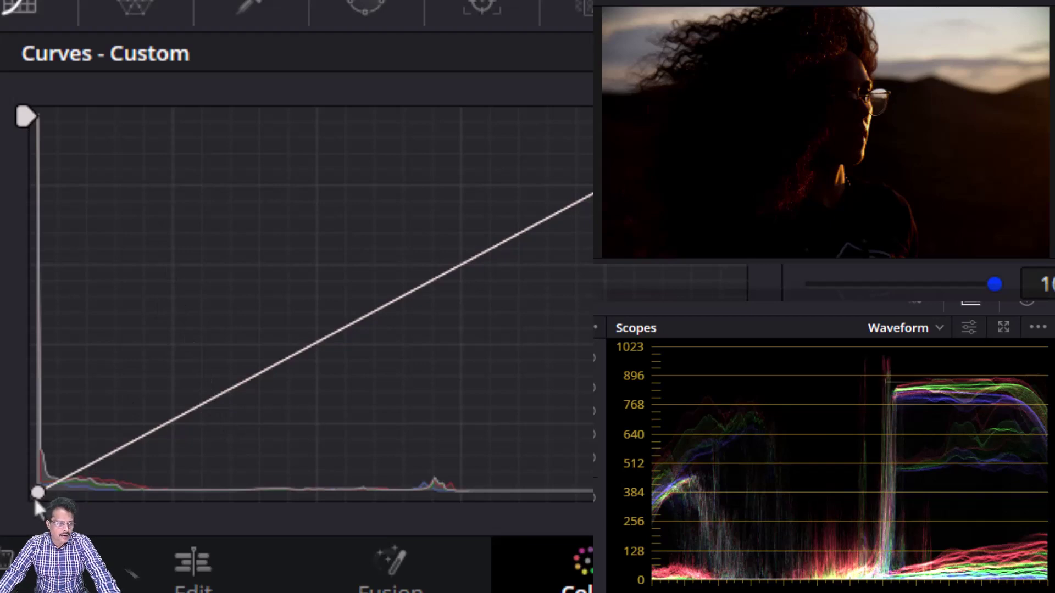
Drag the custom curve's black point up about a third of the graph height.
drag(37, 495, 50, 371)
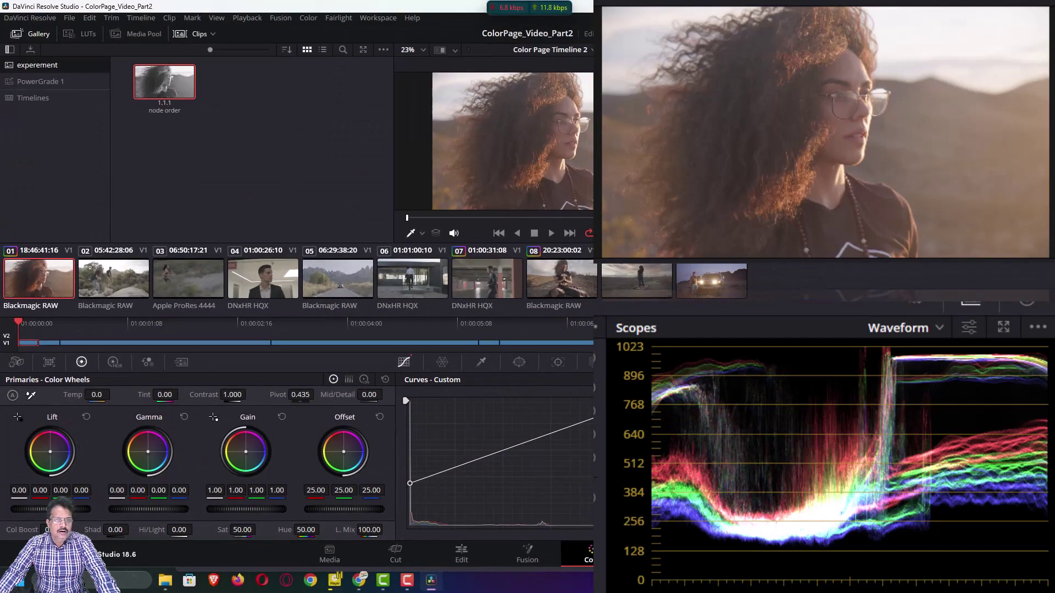
drag(480, 515, 479, 468)
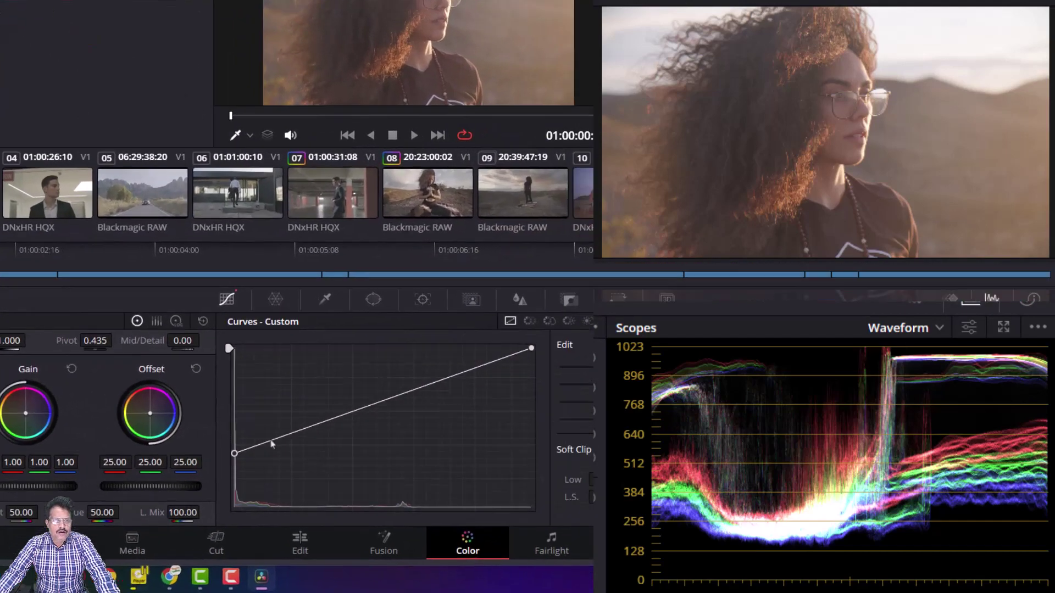